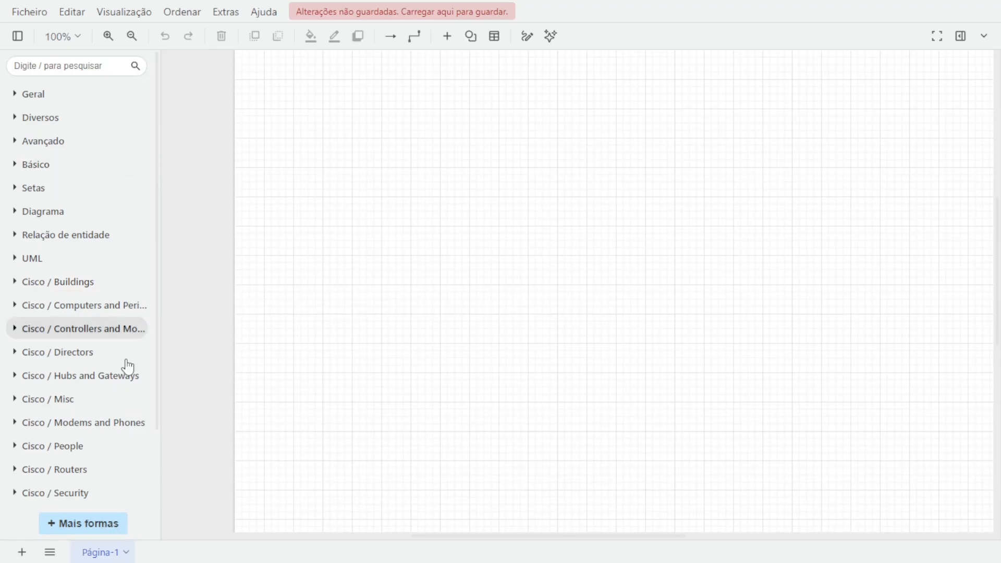
Translate the web page into Portuguese.
{"action": "right_click", "coordinate": [138, 495]}
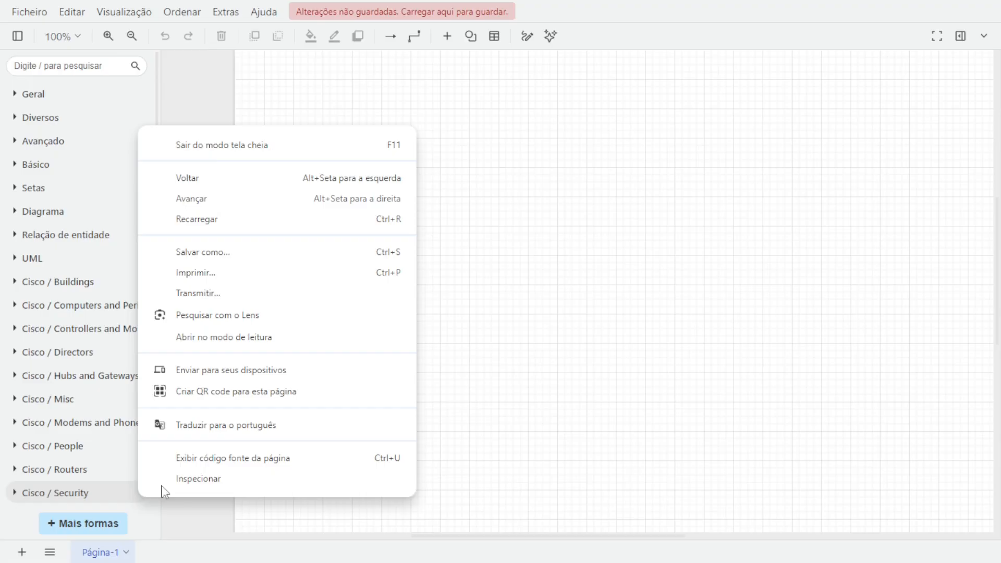
{"action": "left_click", "coordinate": [228, 427]}
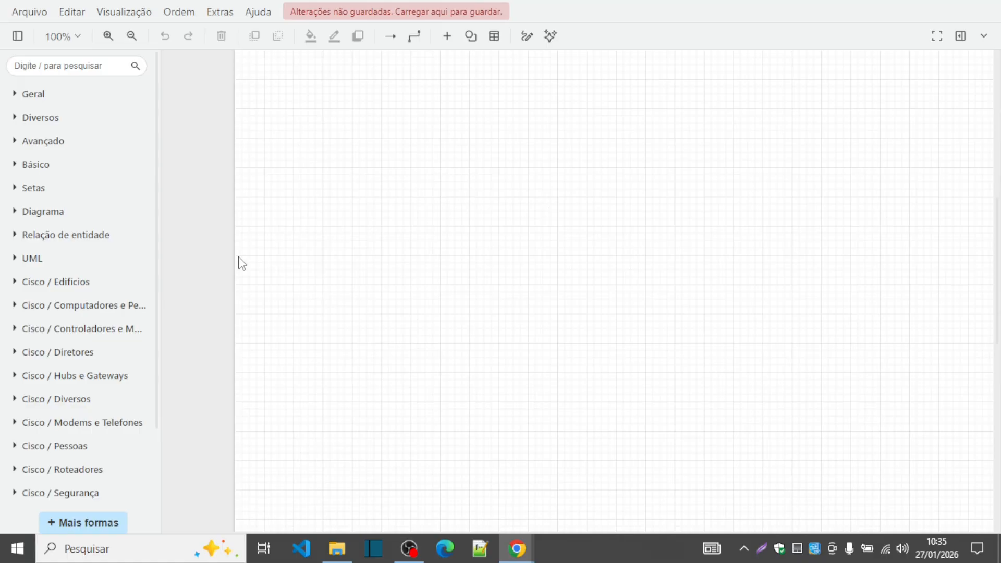
Open the Cisco / Edifícios shape group and place a building shape near the canvas's upper left.
{"action": "left_click", "coordinate": [14, 286]}
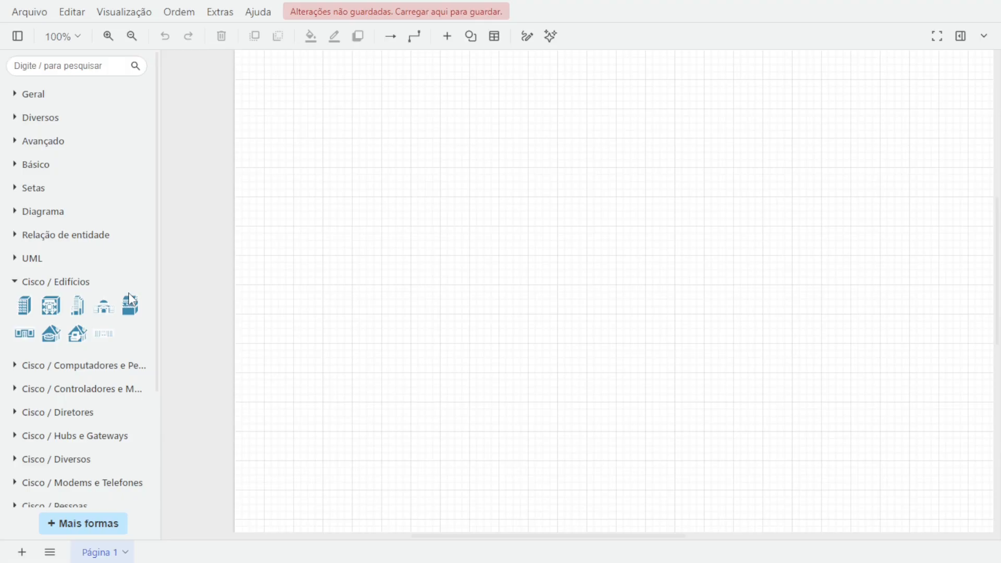
{"action": "left_click", "coordinate": [89, 317]}
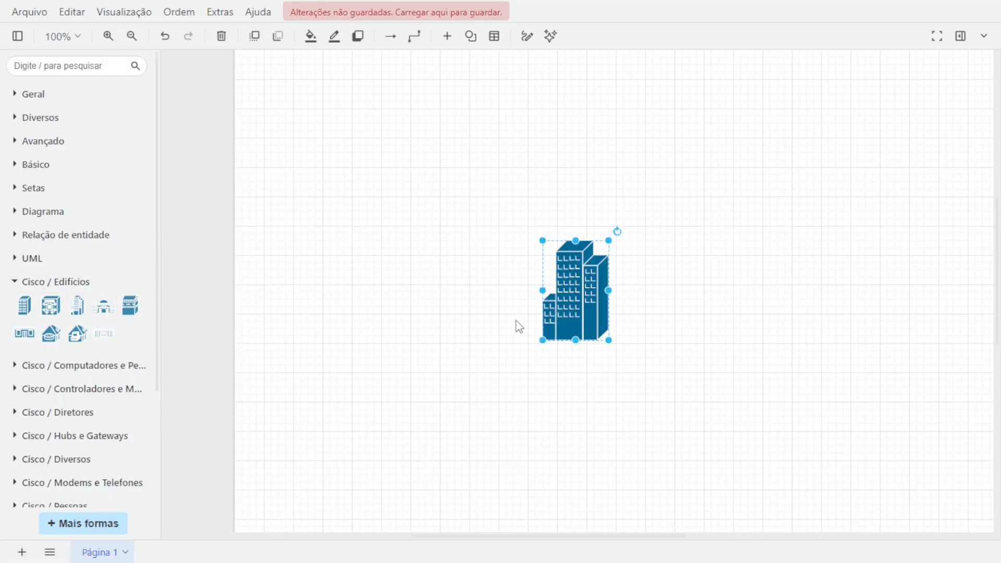
{"action": "left_click_drag", "start_coordinate": [565, 300], "coordinate": [399, 211]}
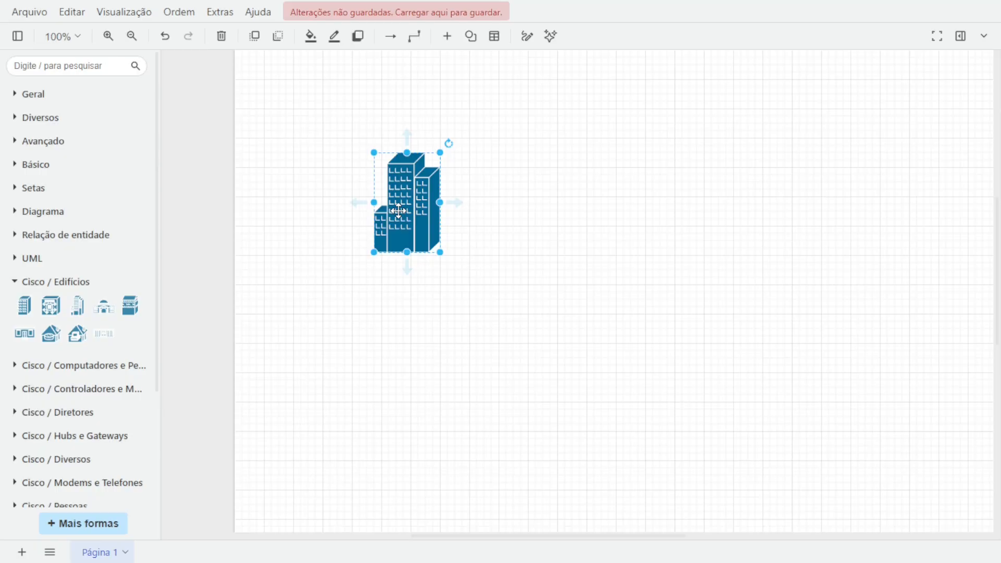
Copy the building to the lower left area of the canvas.
{"action": "left_click_drag", "start_coordinate": [398, 210], "coordinate": [379, 523]}
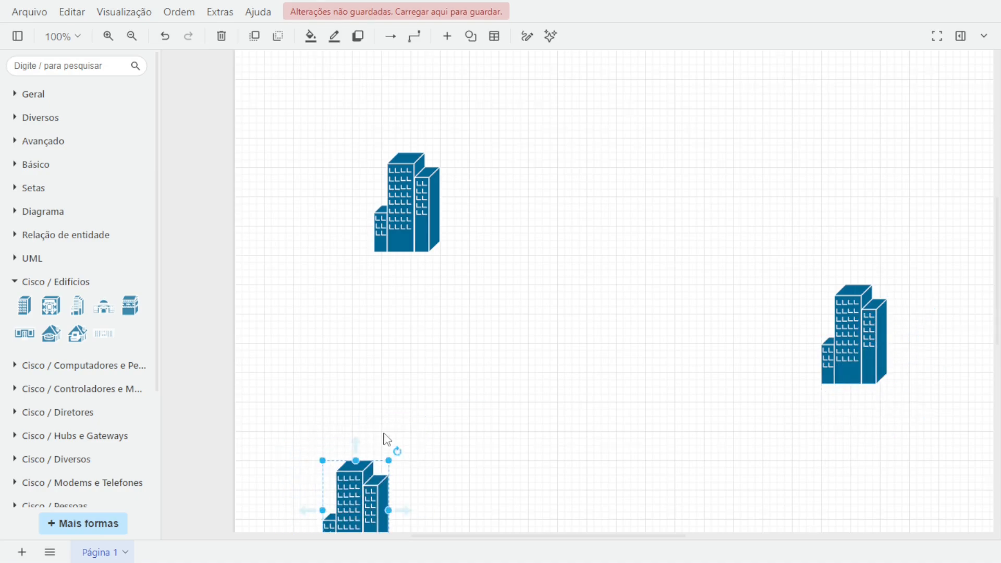
{"action": "scroll", "coordinate": [385, 438], "scroll_direction": "down", "scroll_amount": 3}
{"action": "left_click_drag", "start_coordinate": [362, 360], "coordinate": [383, 449]}
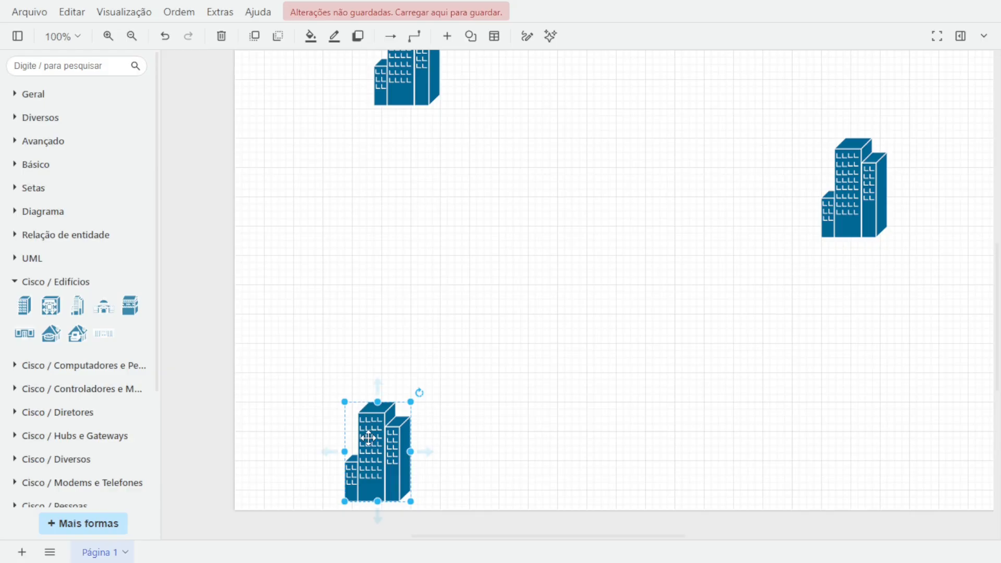
Duplicate the lower building, shrink the copy, and make a row of three small buildings above it.
{"action": "left_click_drag", "start_coordinate": [368, 438], "coordinate": [388, 355]}
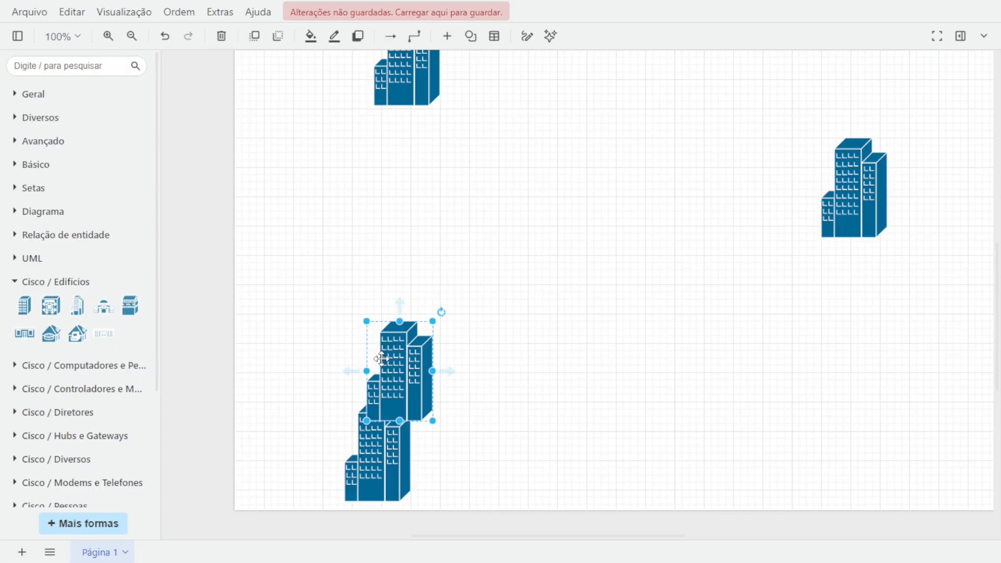
{"action": "left_click_drag", "start_coordinate": [433, 322], "coordinate": [408, 357]}
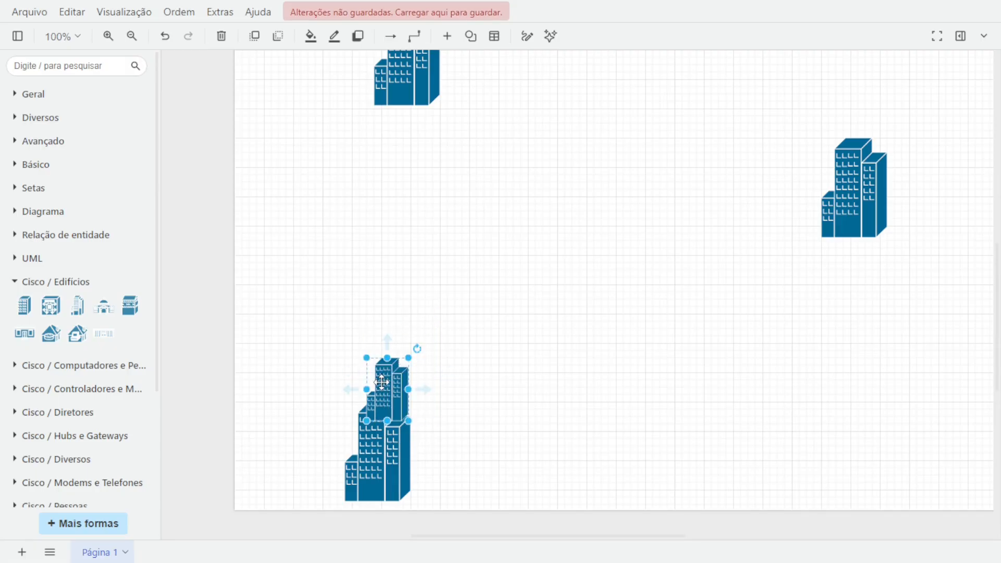
{"action": "left_click_drag", "start_coordinate": [382, 382], "coordinate": [336, 326]}
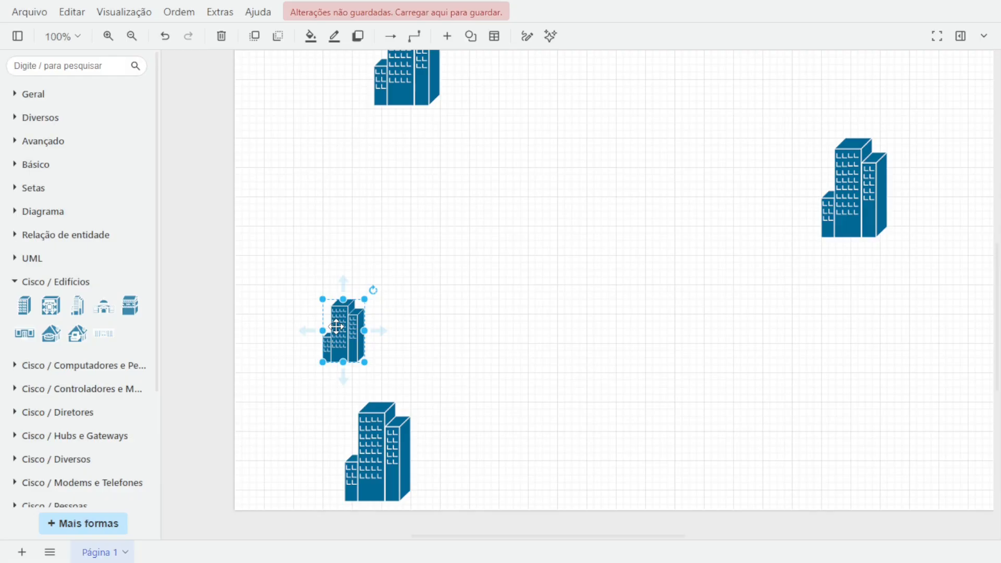
{"action": "left_click_drag", "start_coordinate": [336, 326], "coordinate": [473, 328]}
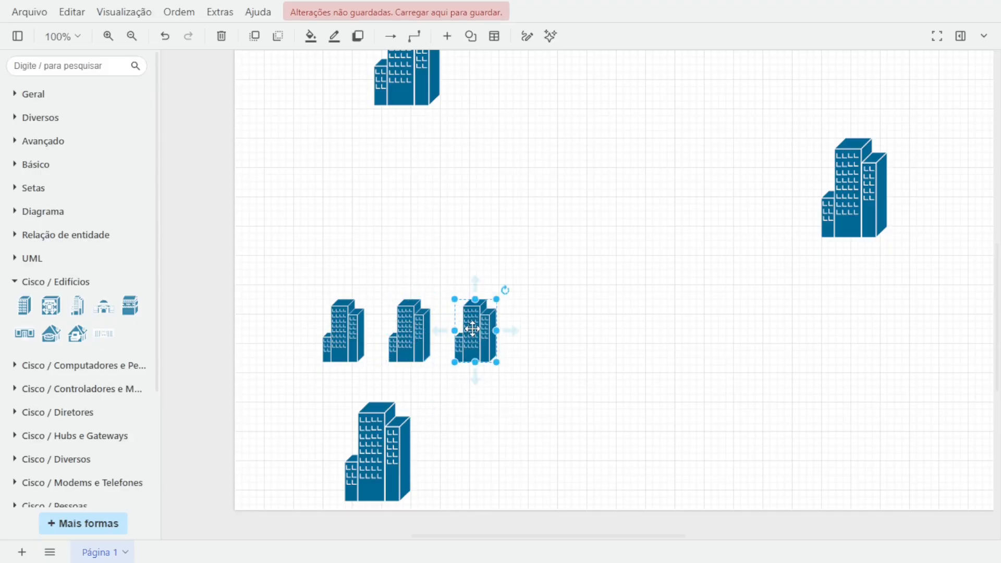
Paste three small buildings and arrange them in a row above the top large building.
{"action": "scroll", "coordinate": [480, 338], "scroll_direction": "up", "scroll_amount": 5}
{"action": "key", "text": "ctrl+v"}
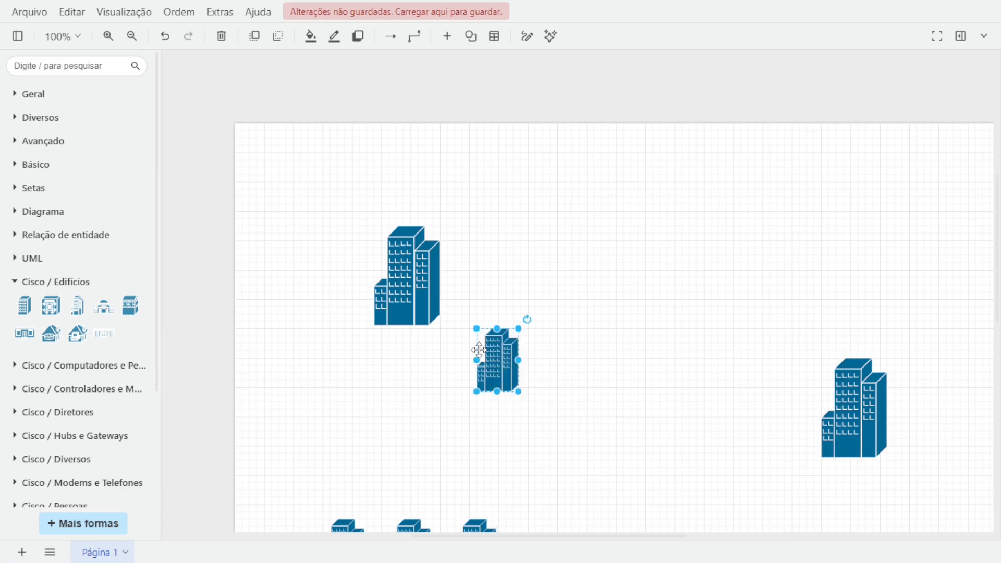
{"action": "left_click_drag", "start_coordinate": [495, 373], "coordinate": [349, 172]}
{"action": "key", "text": "ctrl+v"}
{"action": "key", "text": "ctrl+v"}
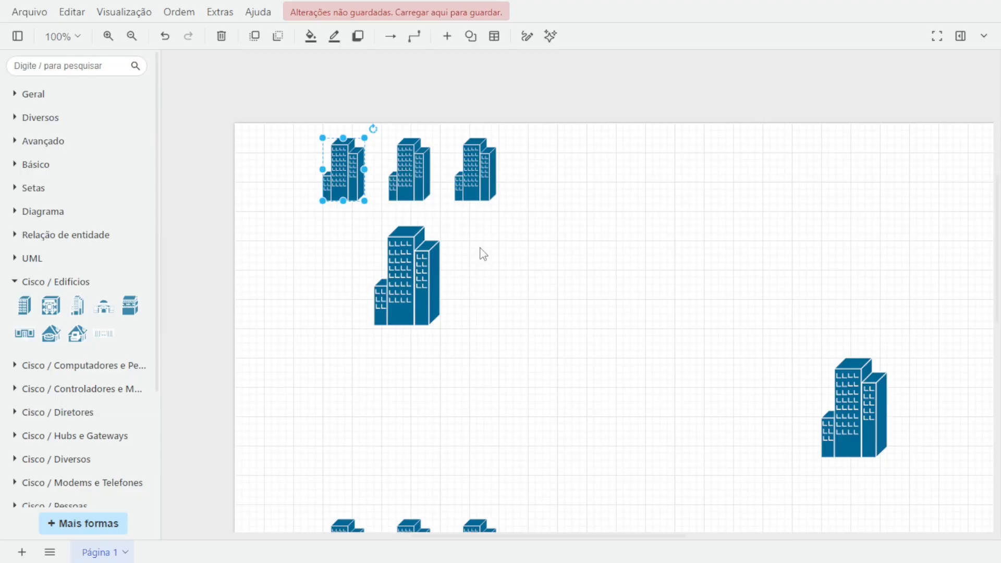
{"action": "left_click", "coordinate": [484, 252]}
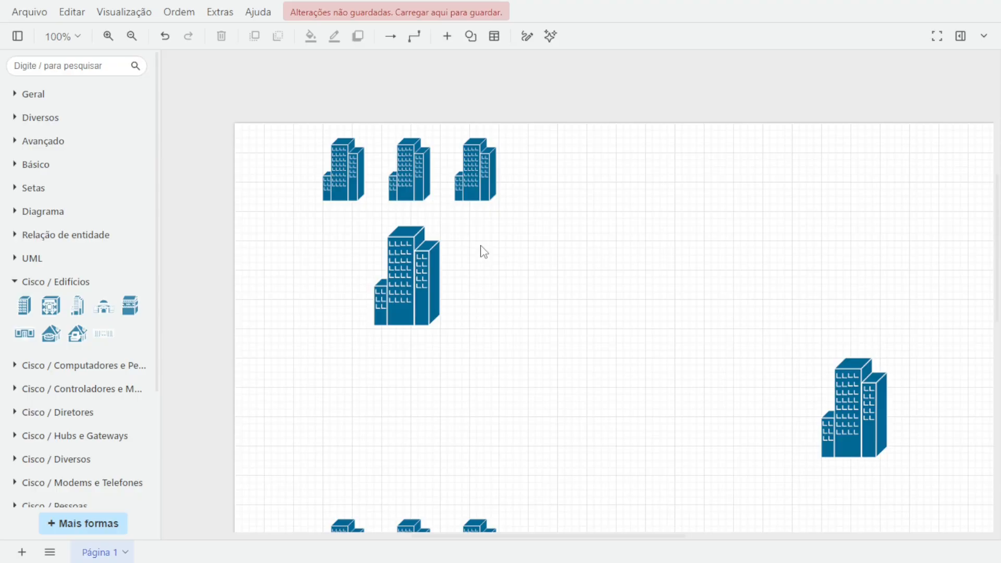
{"action": "scroll", "coordinate": [350, 351], "scroll_direction": "up", "scroll_amount": 2}
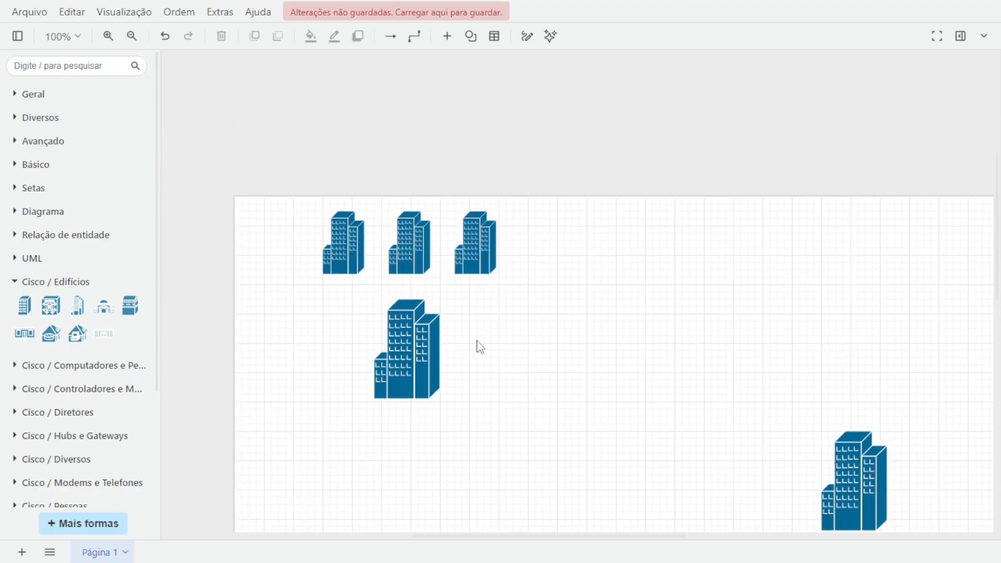
{"action": "scroll", "coordinate": [480, 347], "scroll_direction": "down", "scroll_amount": 2}
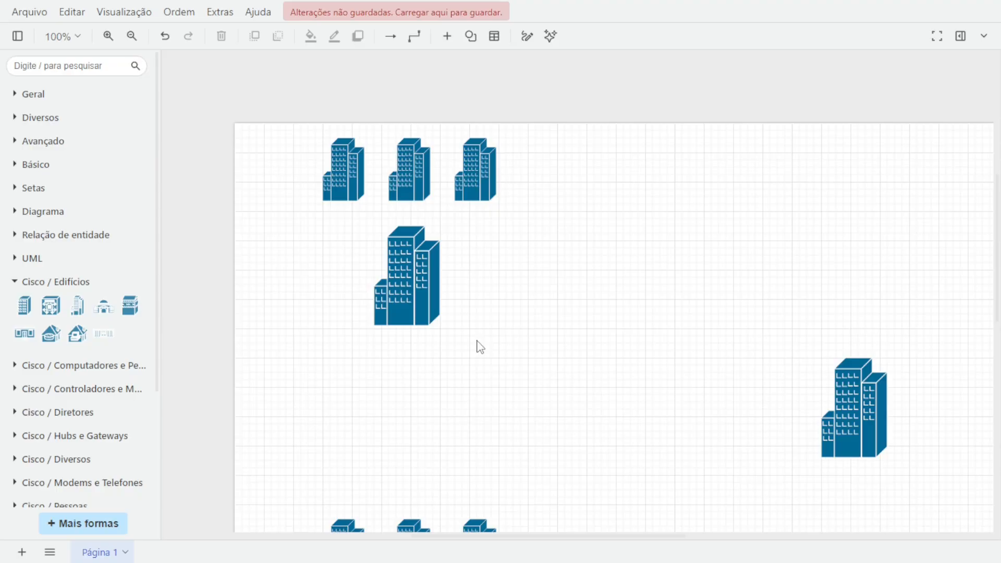
{"action": "mouse_move", "coordinate": [436, 283]}
{"action": "left_click_drag", "start_coordinate": [440, 277], "coordinate": [482, 186]}
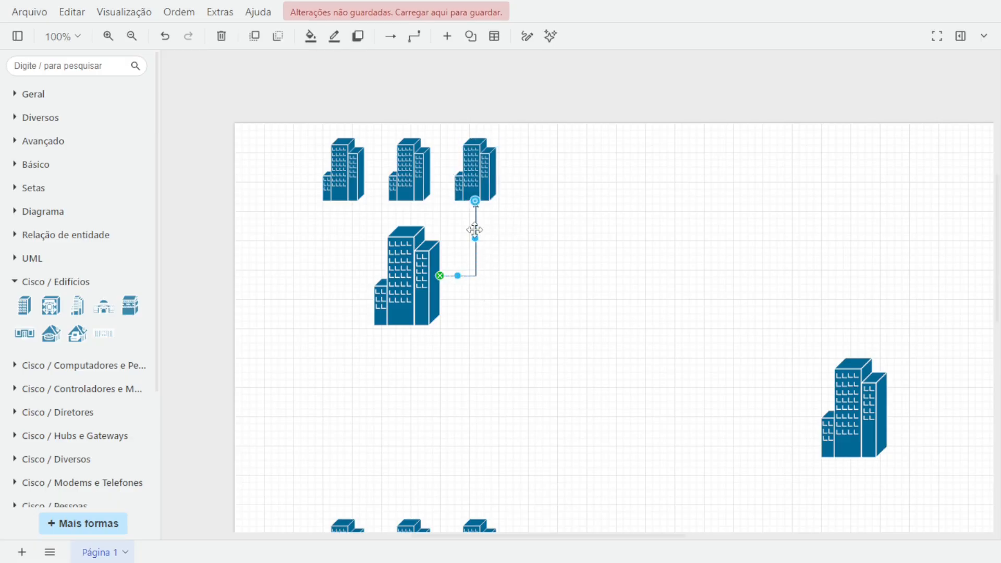
{"action": "key", "text": "Delete"}
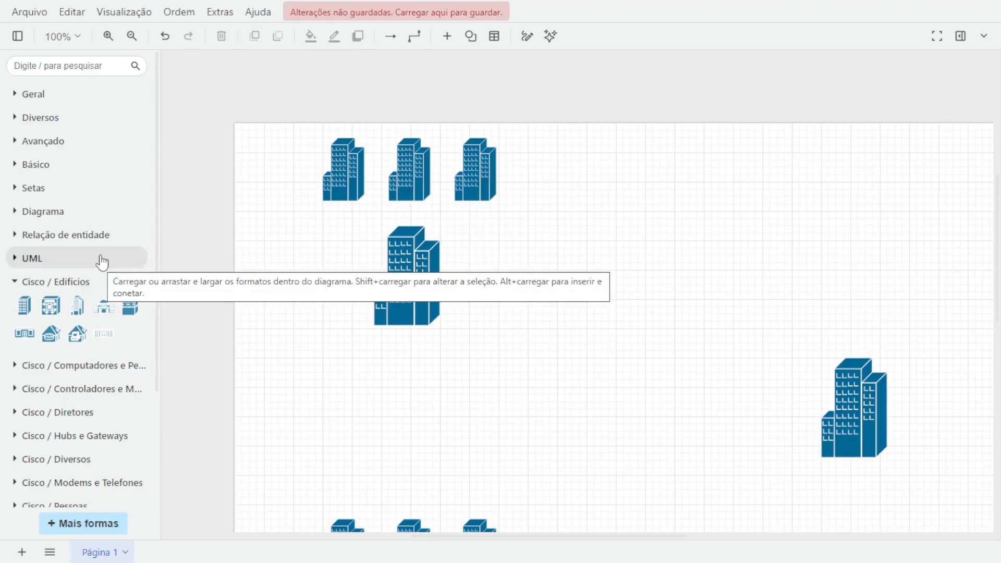
Add a line from the Geral shapes linking the third small building to the large building below.
{"action": "left_click", "coordinate": [37, 97]}
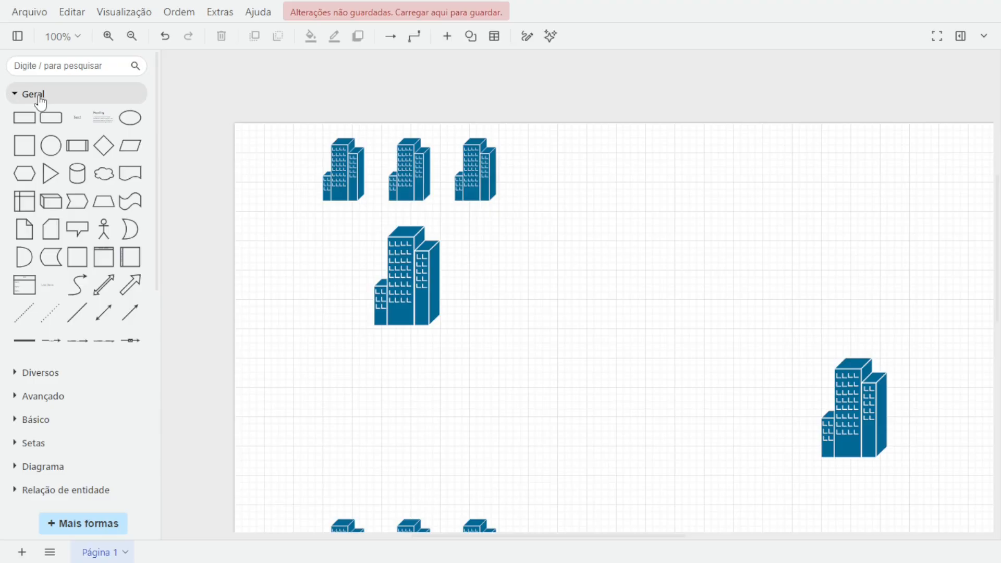
{"action": "left_click", "coordinate": [77, 313]}
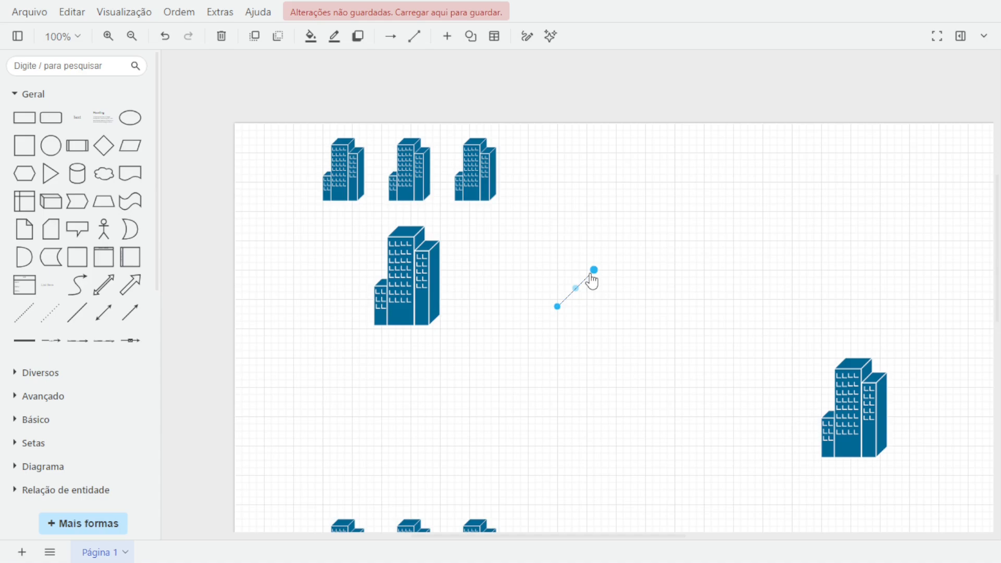
{"action": "mouse_move", "coordinate": [593, 270]}
{"action": "left_mouse_down"}
{"action": "mouse_move", "coordinate": [478, 188]}
{"action": "mouse_move", "coordinate": [475, 201]}
{"action": "left_mouse_up"}
{"action": "left_click_drag", "start_coordinate": [556, 307], "coordinate": [440, 239]}
{"action": "left_click", "coordinate": [627, 368]}
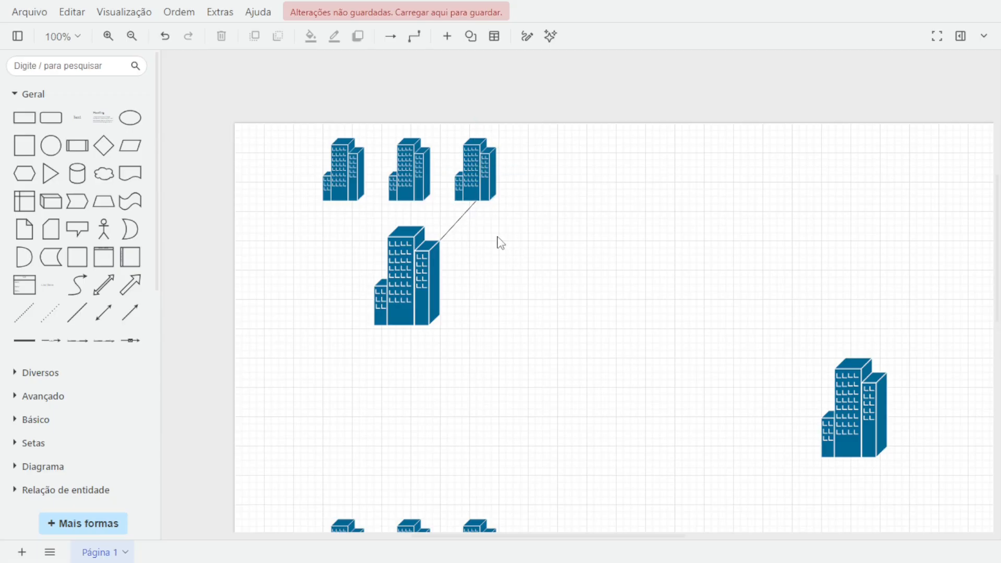
Add a second line, then undo its misplaced endpoint and the accidental building move.
{"action": "left_click", "coordinate": [77, 312]}
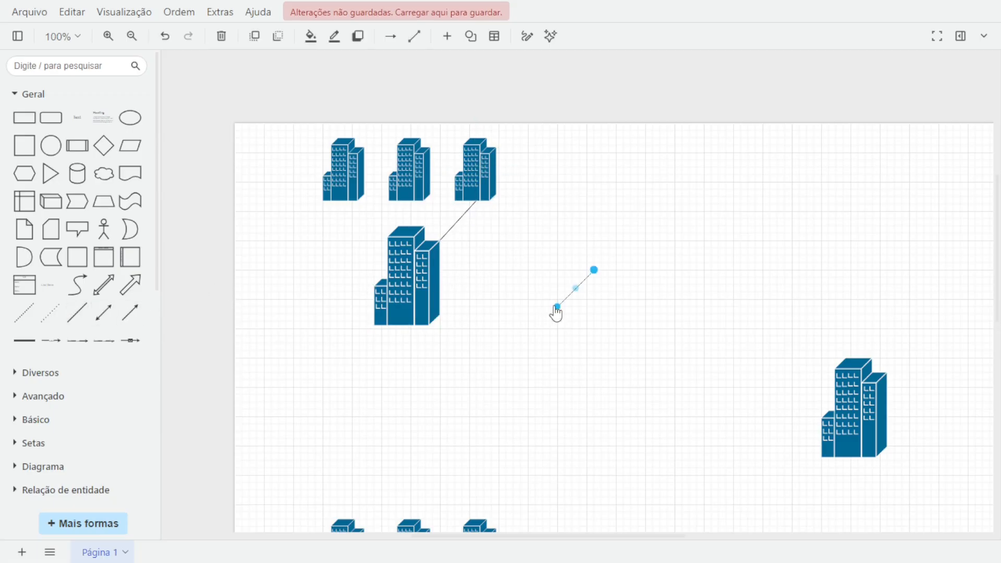
{"action": "left_click_drag", "start_coordinate": [557, 313], "coordinate": [441, 269]}
{"action": "left_click_drag", "start_coordinate": [409, 236], "coordinate": [409, 227]}
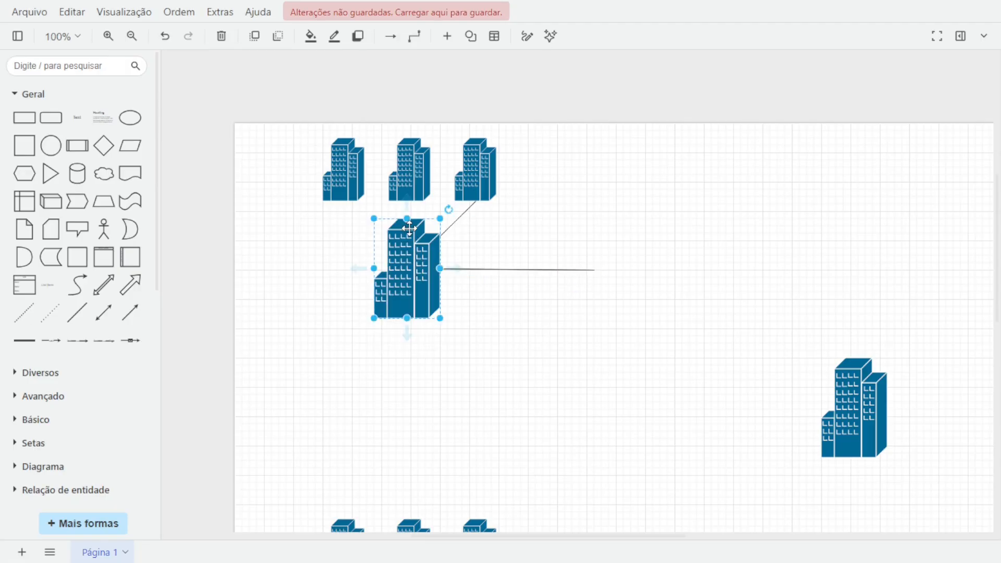
{"action": "key", "text": "ctrl+z"}
{"action": "key", "text": "ctrl+z"}
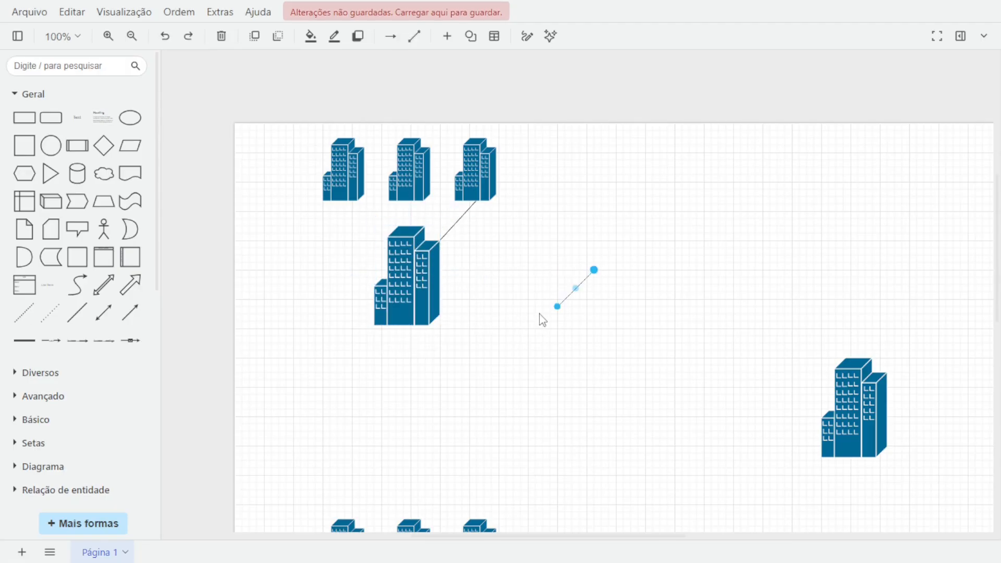
Connect the second line between the middle small building and the large building, nudging the large building slightly.
{"action": "left_click_drag", "start_coordinate": [558, 308], "coordinate": [407, 225]}
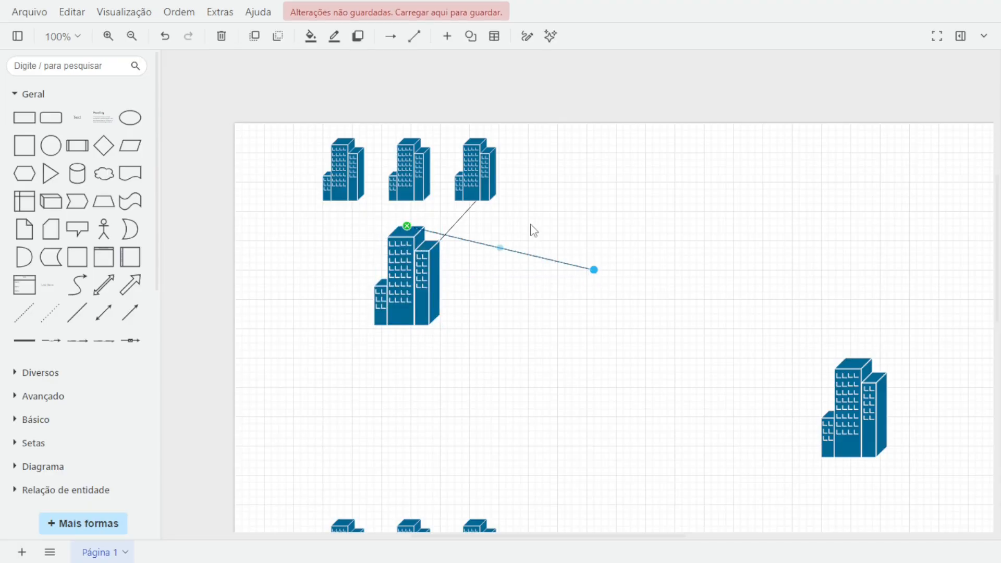
{"action": "left_click_drag", "start_coordinate": [594, 270], "coordinate": [409, 201]}
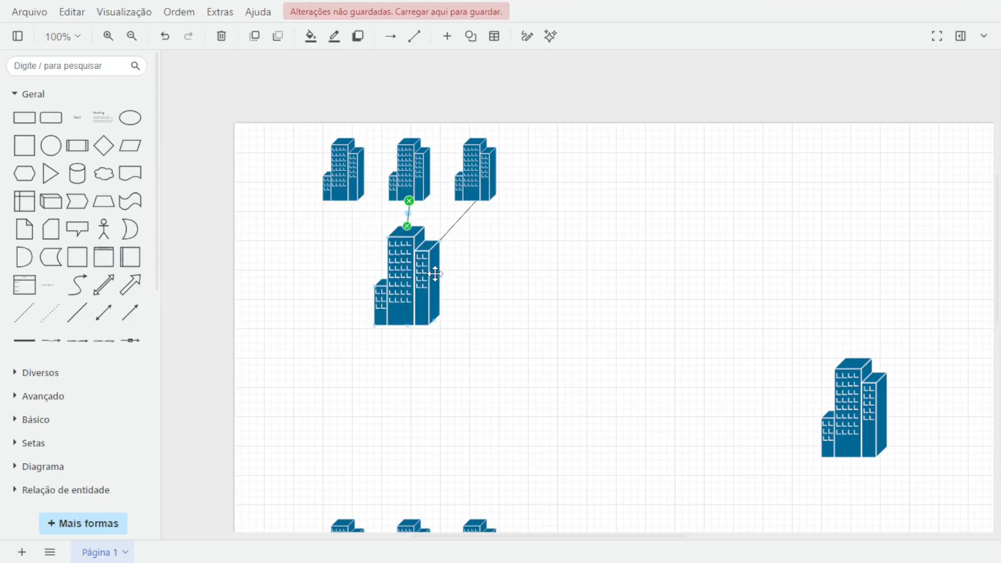
{"action": "left_click", "coordinate": [424, 279]}
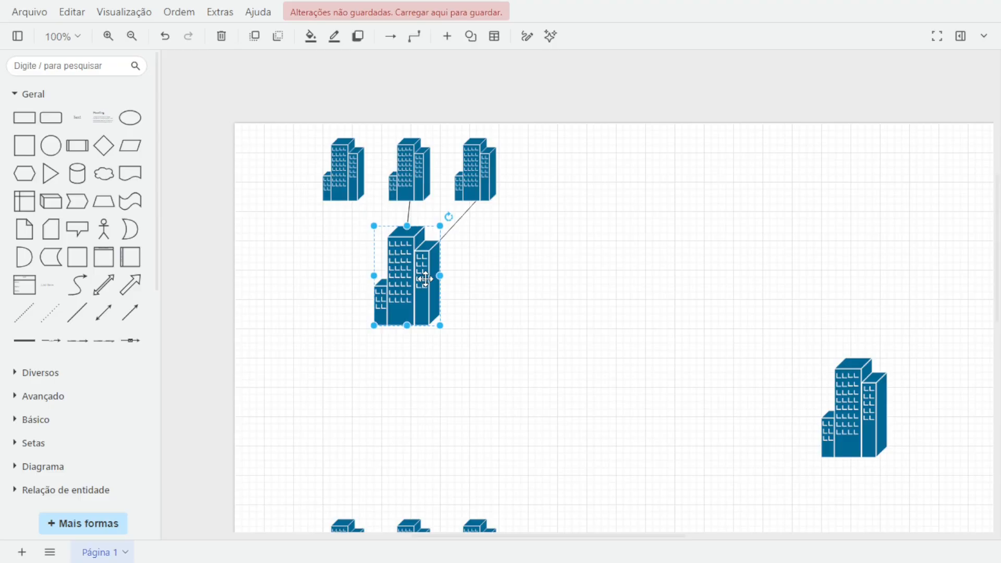
{"action": "left_click_drag", "start_coordinate": [425, 279], "coordinate": [427, 279]}
{"action": "left_click", "coordinate": [468, 245]}
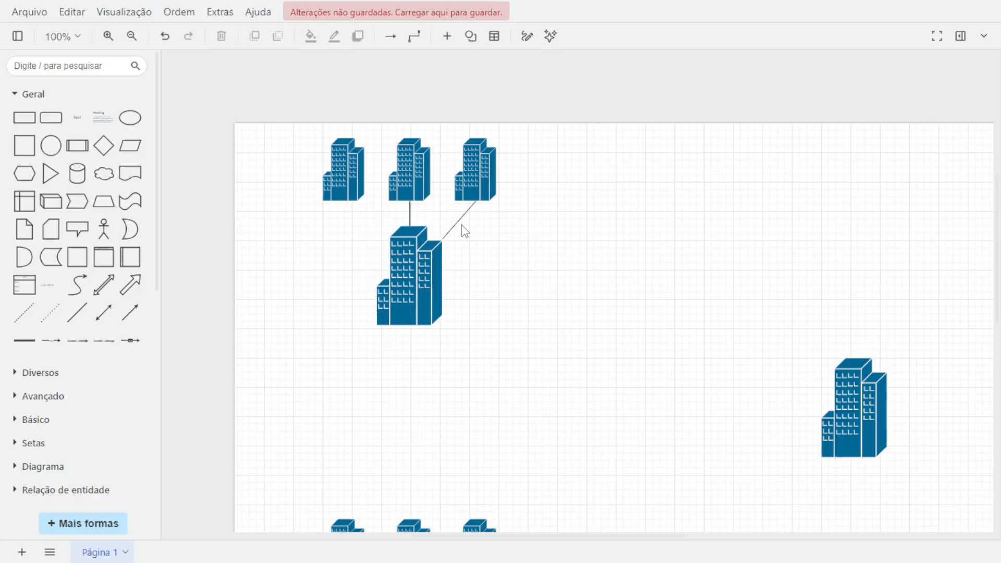
Add a third line connecting the first small building to the large building.
{"action": "left_click", "coordinate": [103, 312]}
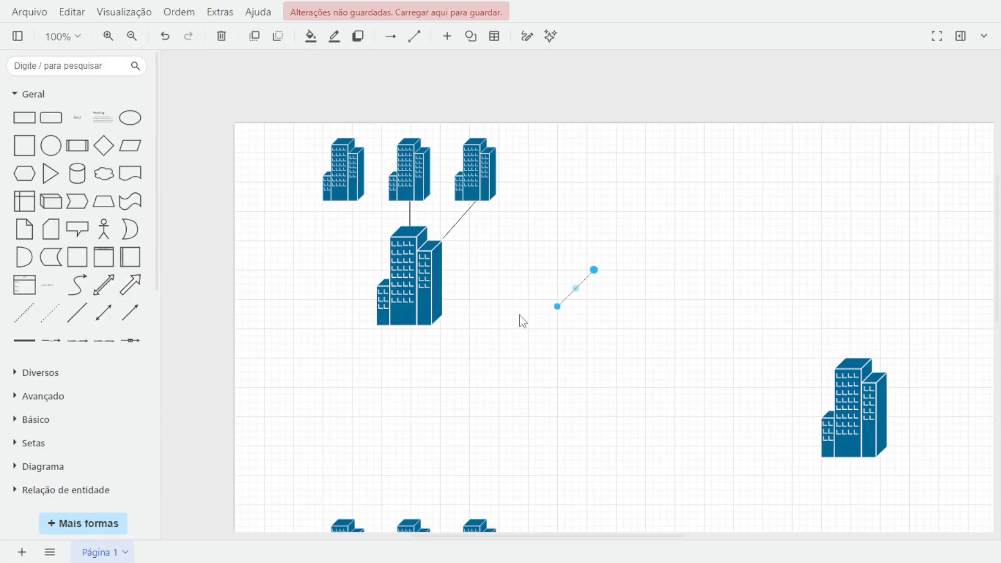
{"action": "mouse_move", "coordinate": [556, 309]}
{"action": "left_mouse_down"}
{"action": "mouse_move", "coordinate": [342, 219]}
{"action": "mouse_move", "coordinate": [342, 190]}
{"action": "mouse_move", "coordinate": [343, 201]}
{"action": "left_mouse_up"}
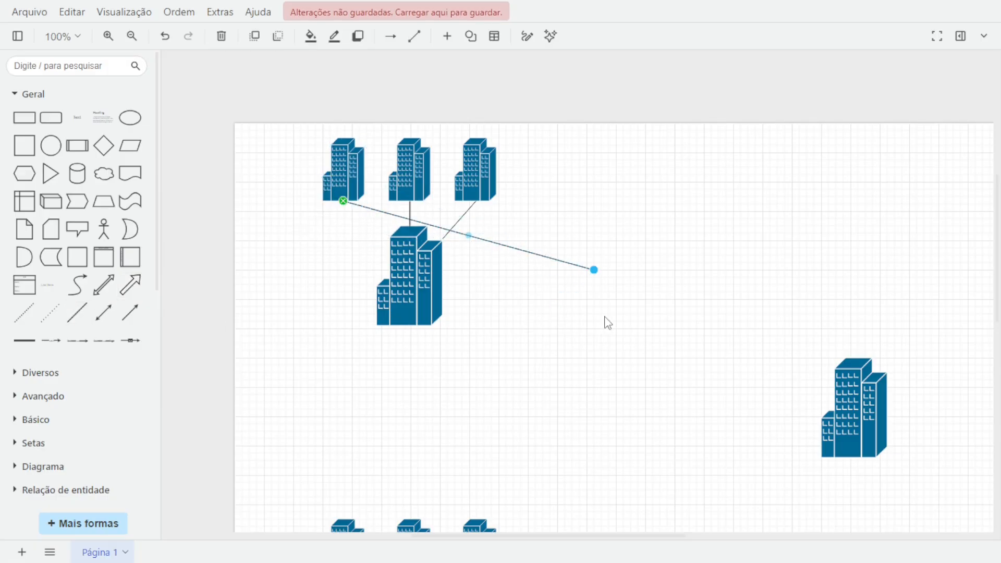
{"action": "left_click", "coordinate": [408, 261]}
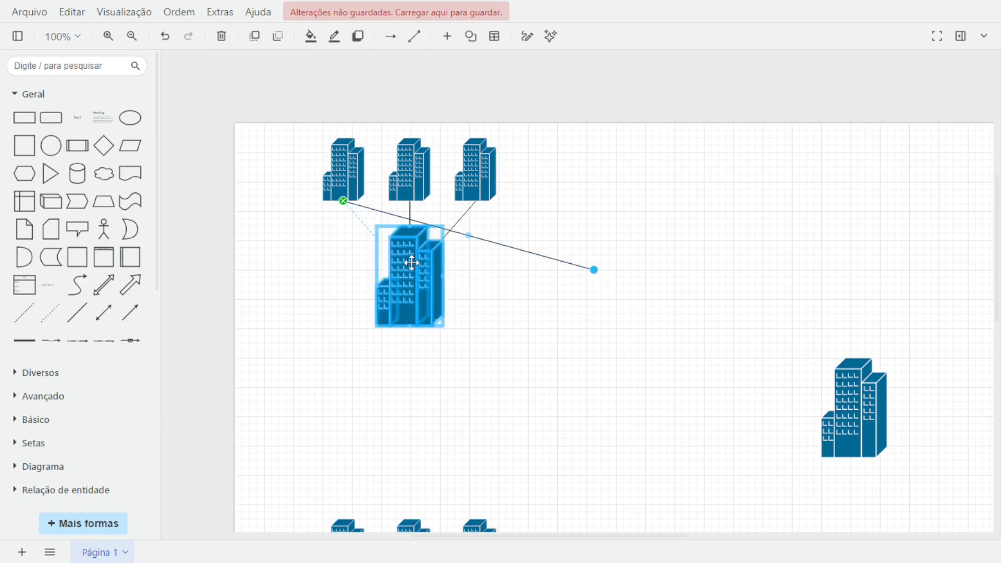
{"action": "left_click_drag", "start_coordinate": [383, 224], "coordinate": [391, 239]}
{"action": "left_click", "coordinate": [533, 295]}
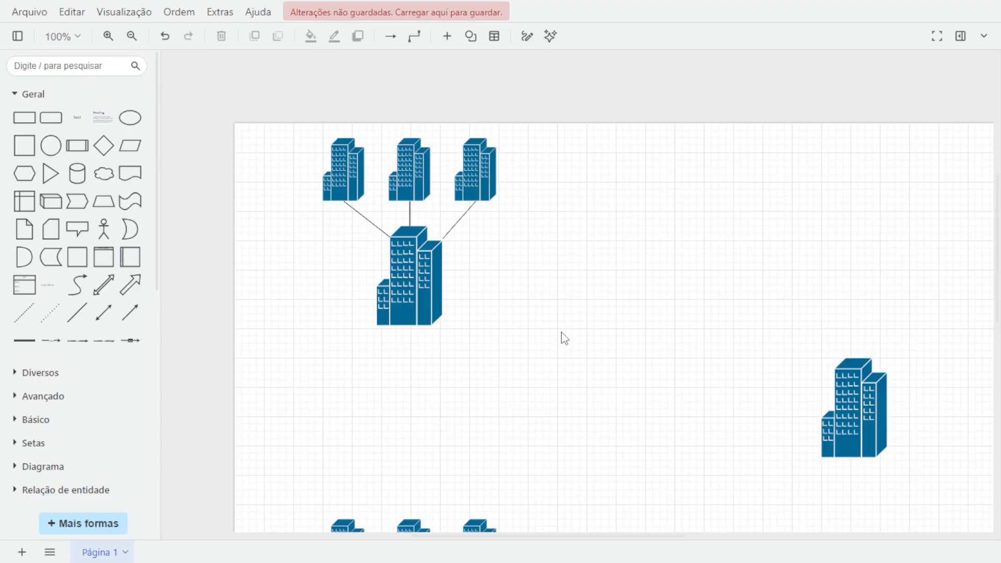
{"action": "scroll", "coordinate": [564, 339], "scroll_direction": "down", "scroll_amount": 3}
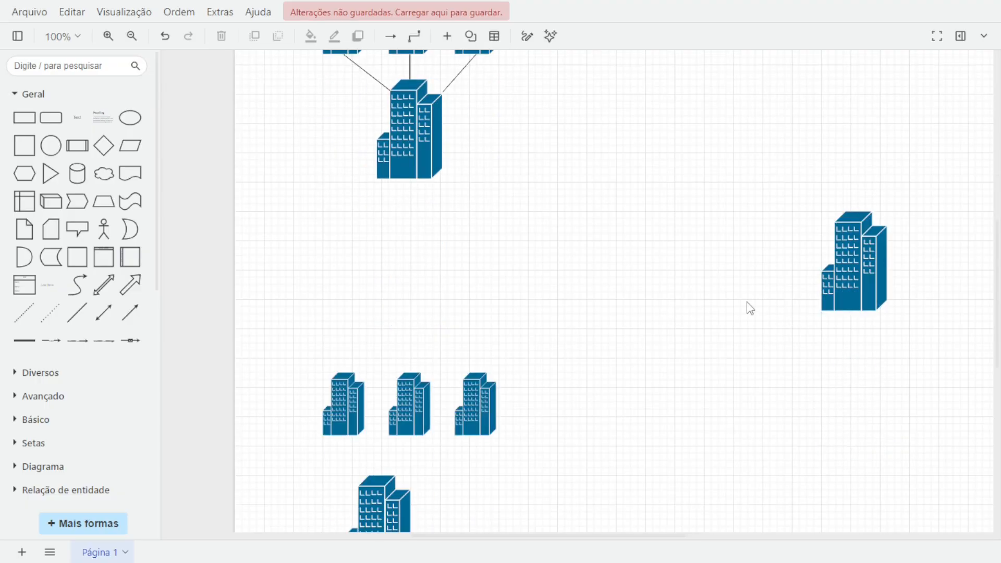
{"action": "scroll", "coordinate": [740, 308], "scroll_direction": "up", "scroll_amount": 6}
{"action": "scroll", "coordinate": [734, 308], "scroll_direction": "down", "scroll_amount": 3}
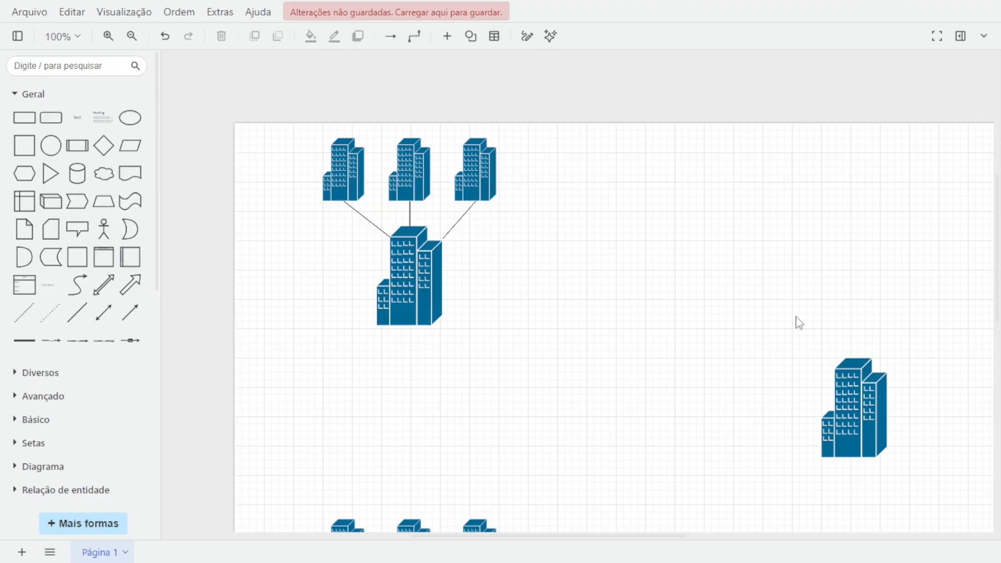
Collapse the Geral shape group and scroll the library to the Cisco categories.
{"action": "left_click", "coordinate": [32, 94]}
{"action": "scroll", "coordinate": [51, 315], "scroll_direction": "down", "scroll_amount": 3}
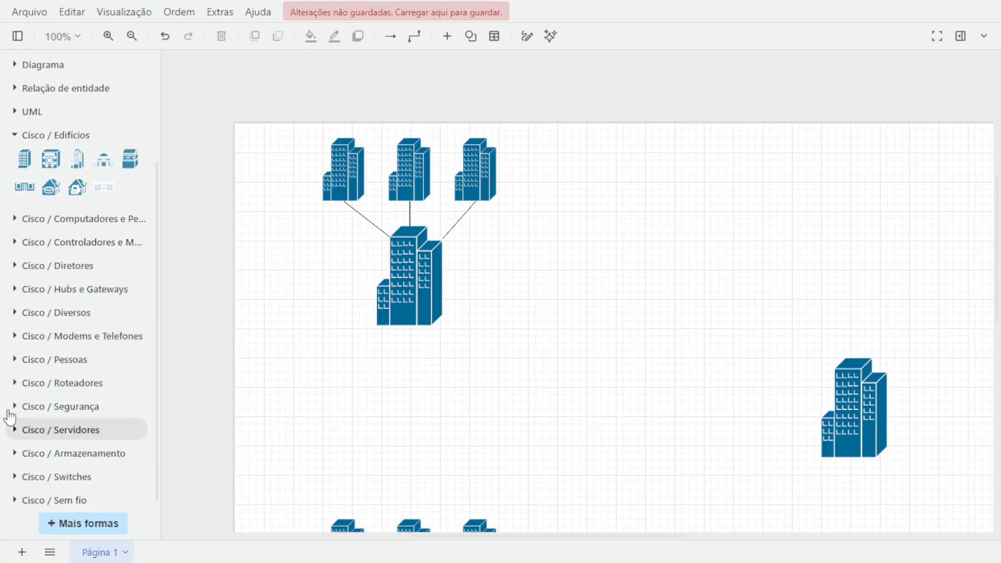
Add a router from the Cisco / Roteadores shapes and shrink it beside the upper large building.
{"action": "left_click", "coordinate": [16, 386]}
{"action": "scroll", "coordinate": [52, 386], "scroll_direction": "down", "scroll_amount": 3}
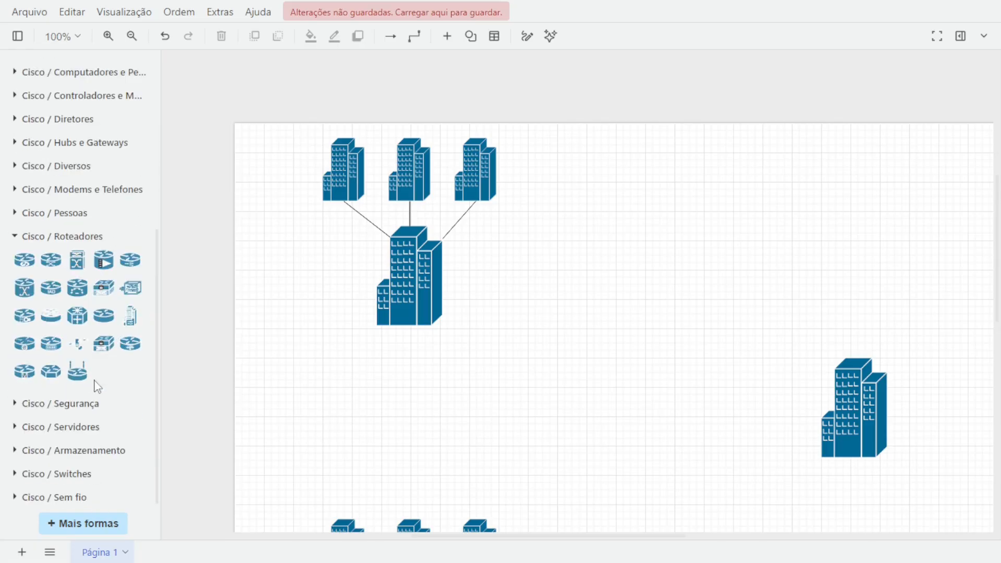
{"action": "left_click", "coordinate": [103, 317]}
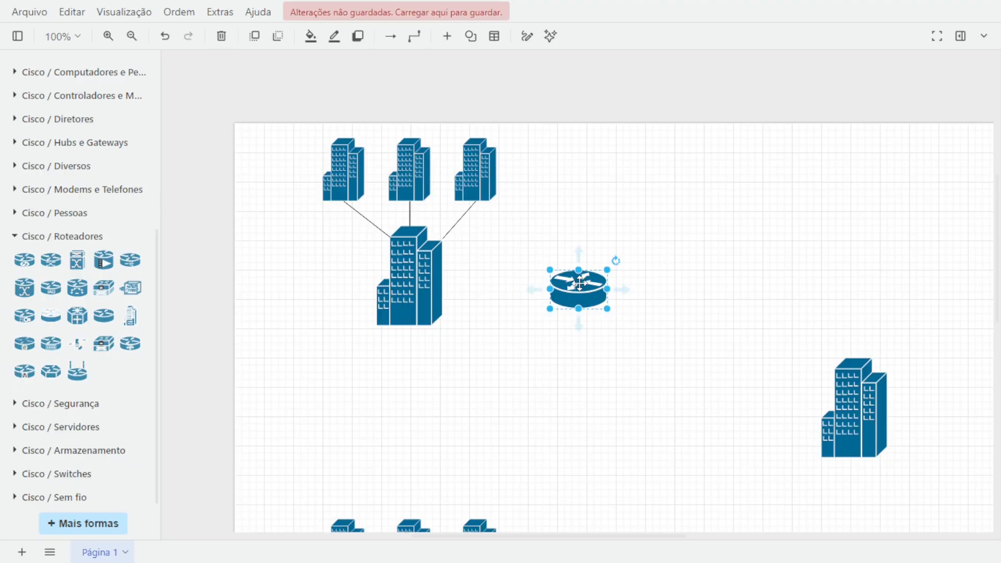
{"action": "left_click_drag", "start_coordinate": [584, 276], "coordinate": [518, 325]}
{"action": "left_click_drag", "start_coordinate": [536, 360], "coordinate": [511, 345]}
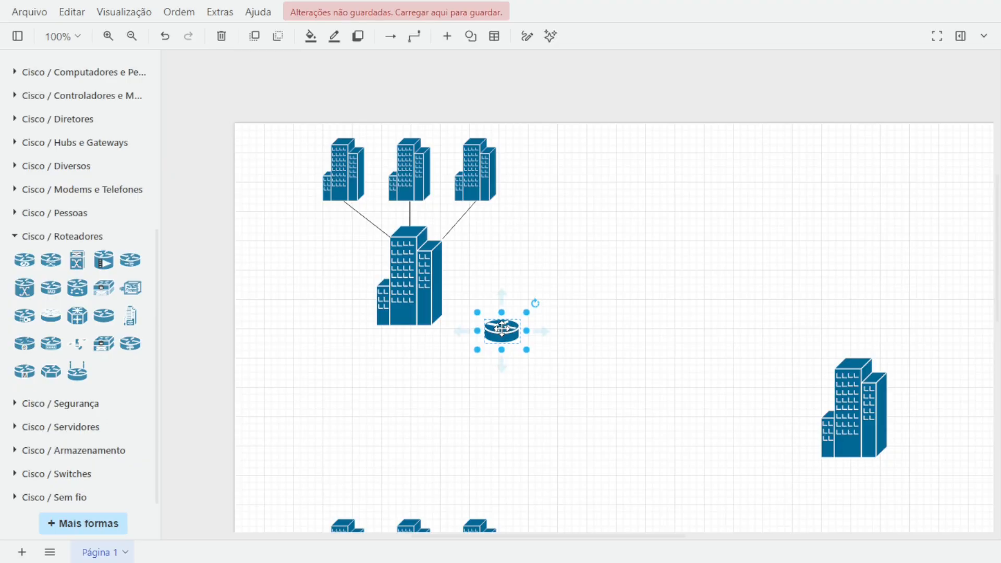
Copy the router to the upper right and place one copy beside the right-hand large building.
{"action": "left_click_drag", "start_coordinate": [502, 328], "coordinate": [858, 194]}
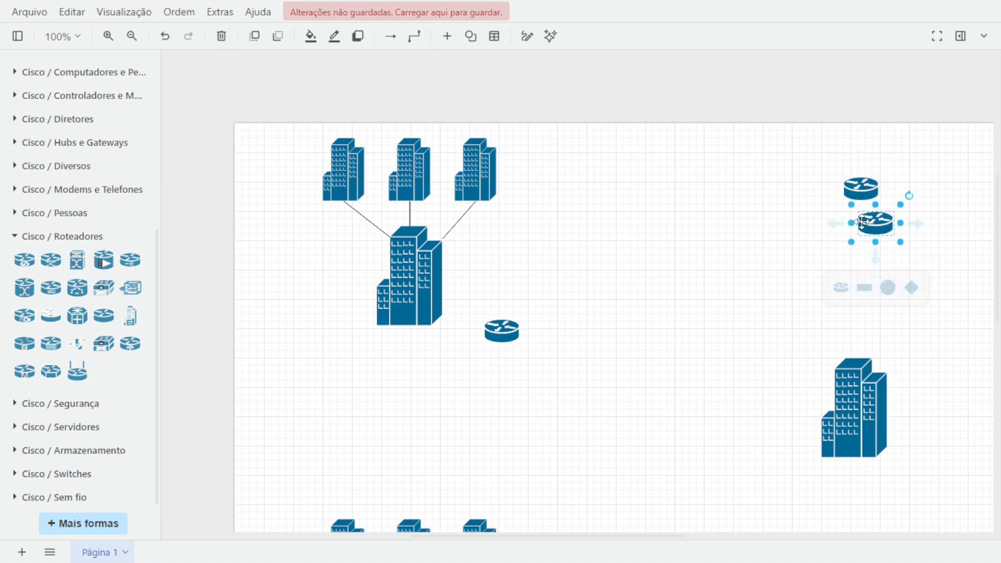
{"action": "left_click", "coordinate": [861, 223]}
{"action": "left_click_drag", "start_coordinate": [853, 249], "coordinate": [780, 350]}
{"action": "scroll", "coordinate": [619, 340], "scroll_direction": "down", "scroll_amount": 3}
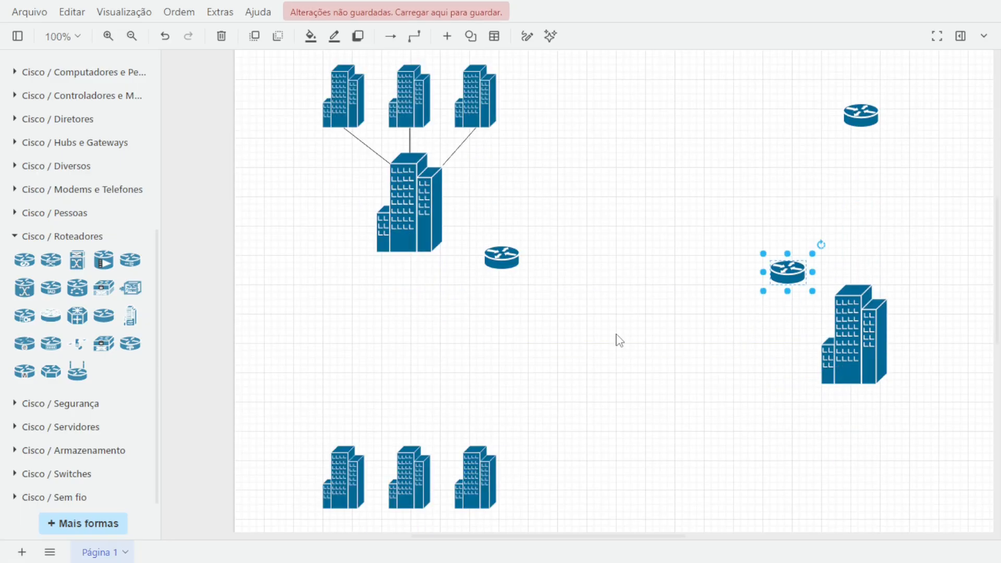
Paste another router and place it above the bottom building cluster.
{"action": "key", "text": "ctrl+v"}
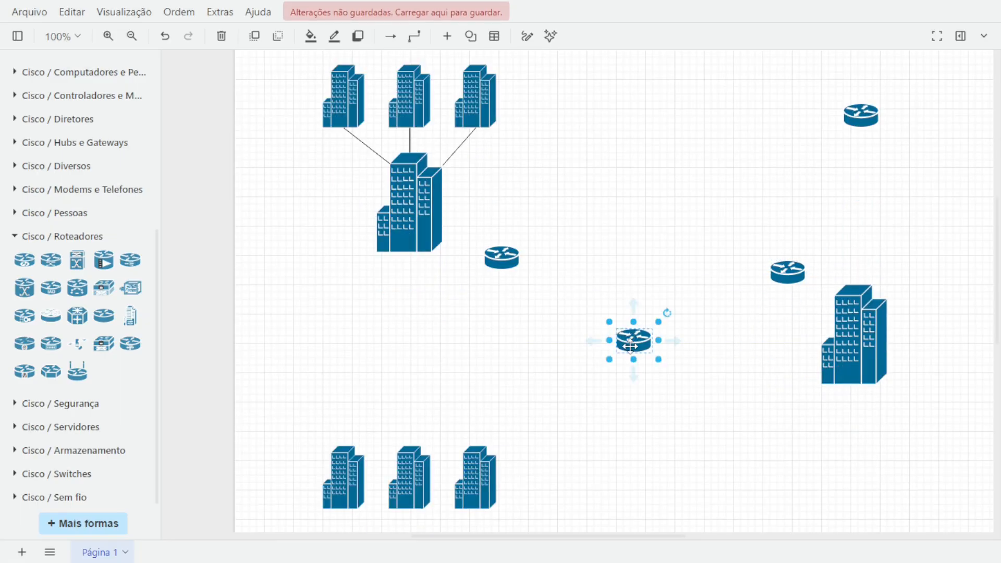
{"action": "scroll", "coordinate": [632, 312], "scroll_direction": "down", "scroll_amount": 8}
{"action": "left_click_drag", "start_coordinate": [637, 126], "coordinate": [320, 158]}
Move the three bottom small buildings lower, then undo an accidental router move.
{"action": "left_click_drag", "start_coordinate": [294, 216], "coordinate": [540, 298]}
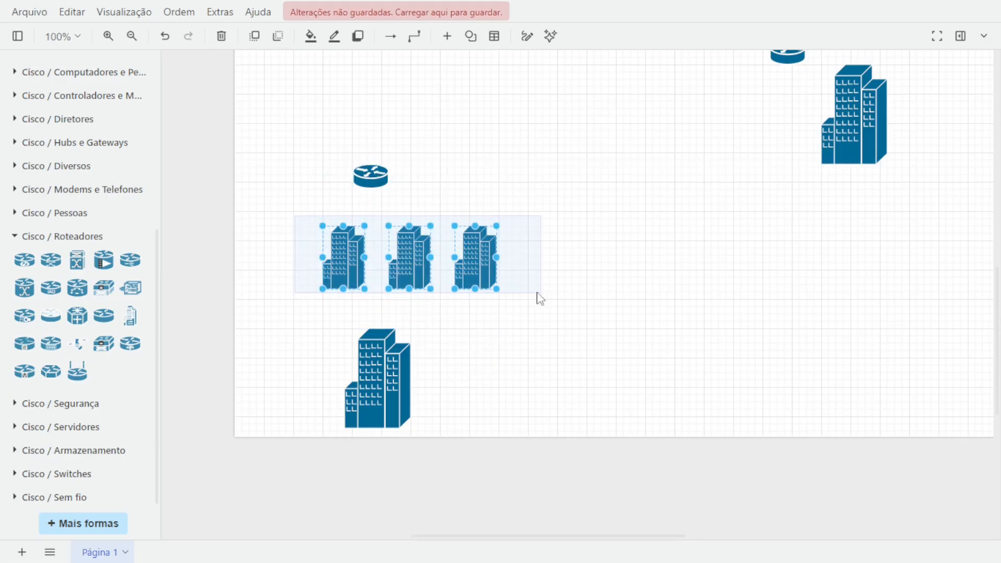
{"action": "left_click_drag", "start_coordinate": [415, 257], "coordinate": [390, 485]}
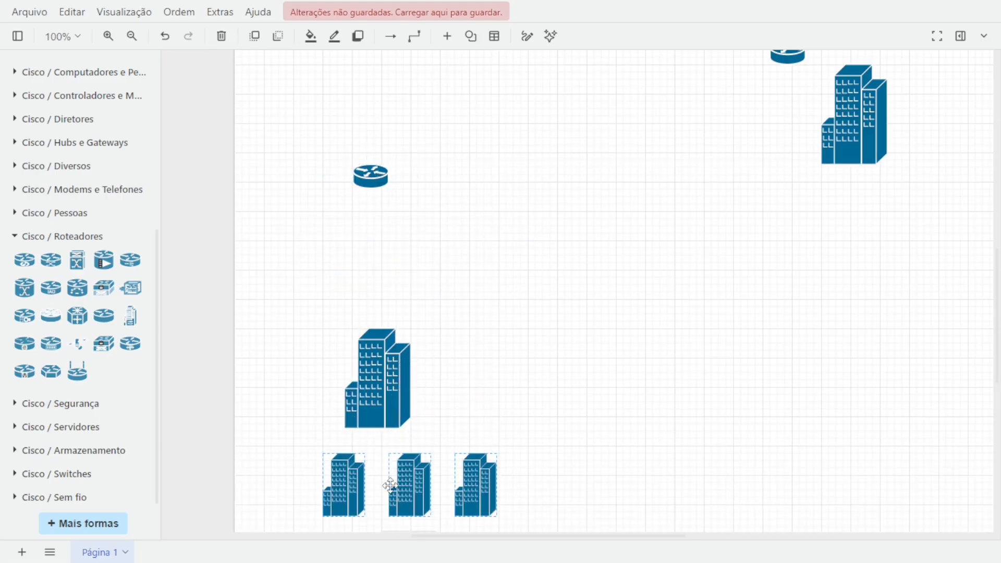
{"action": "left_click", "coordinate": [393, 313]}
{"action": "left_click_drag", "start_coordinate": [371, 157], "coordinate": [380, 295]}
{"action": "key", "text": "ctrl+z"}
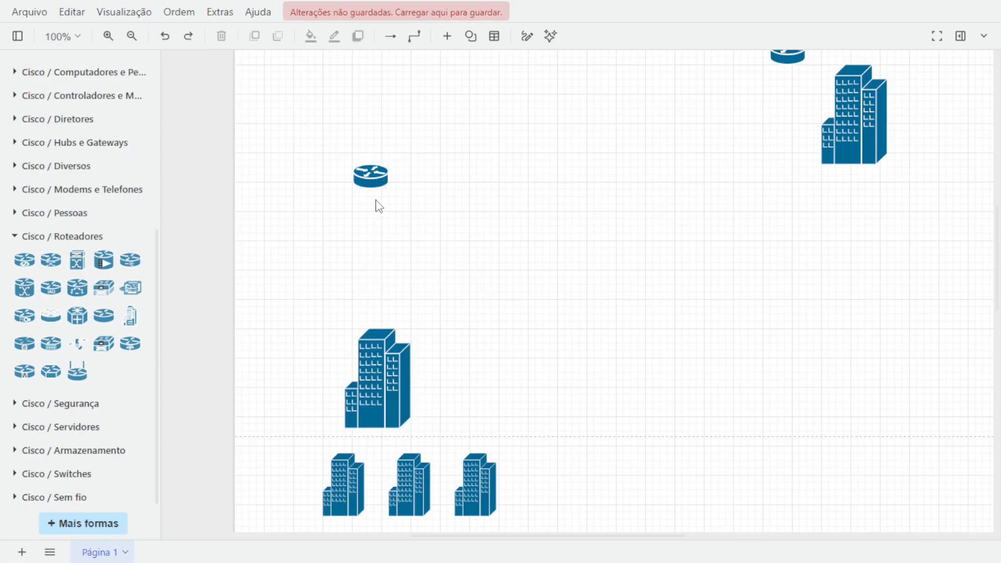
Move the bottom router down next to the bottom large building.
{"action": "left_click", "coordinate": [373, 185]}
{"action": "left_click_drag", "start_coordinate": [374, 185], "coordinate": [417, 315]}
{"action": "left_click", "coordinate": [659, 339]}
{"action": "scroll", "coordinate": [581, 385], "scroll_direction": "down", "scroll_amount": 2}
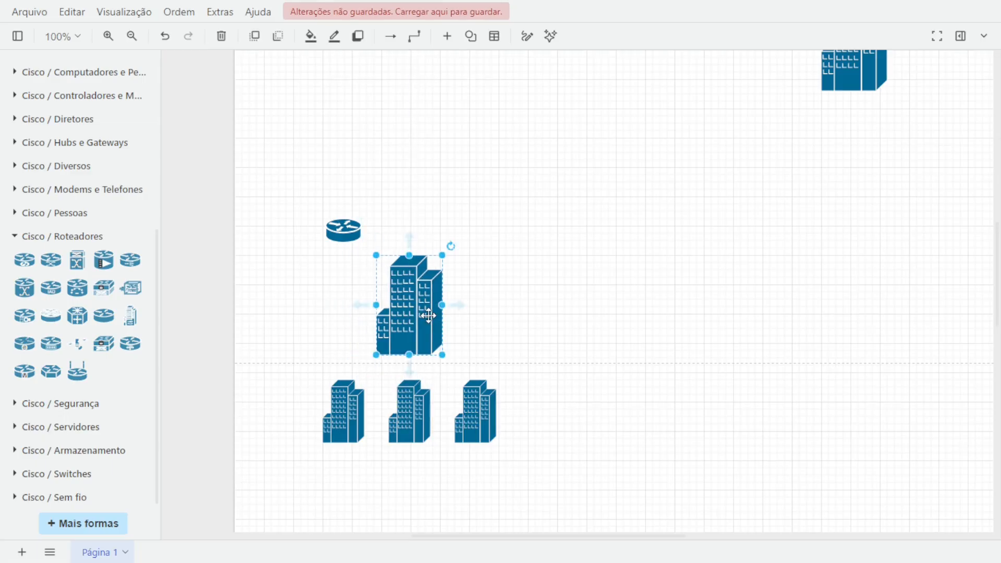
{"action": "scroll", "coordinate": [428, 317], "scroll_direction": "up", "scroll_amount": 11}
{"action": "scroll", "coordinate": [428, 318], "scroll_direction": "down", "scroll_amount": 9}
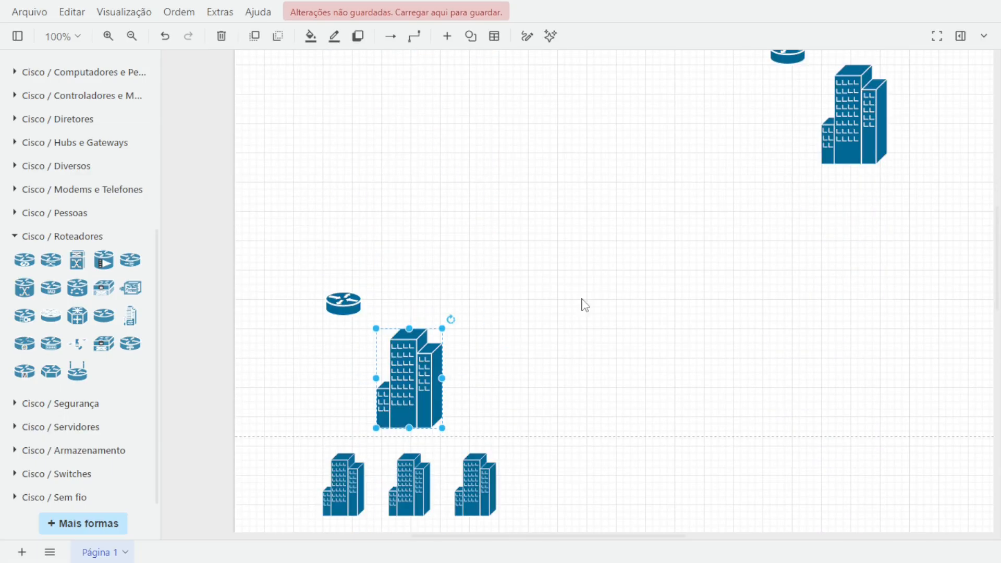
{"action": "left_click", "coordinate": [610, 336]}
Zoom out to 85% and browse the Cisco / Sem fio shapes in the library.
{"action": "scroll", "coordinate": [409, 94], "scroll_direction": "up", "scroll_amount": 8}
{"action": "scroll", "coordinate": [480, 198], "scroll_direction": "down", "scroll_amount": 4}
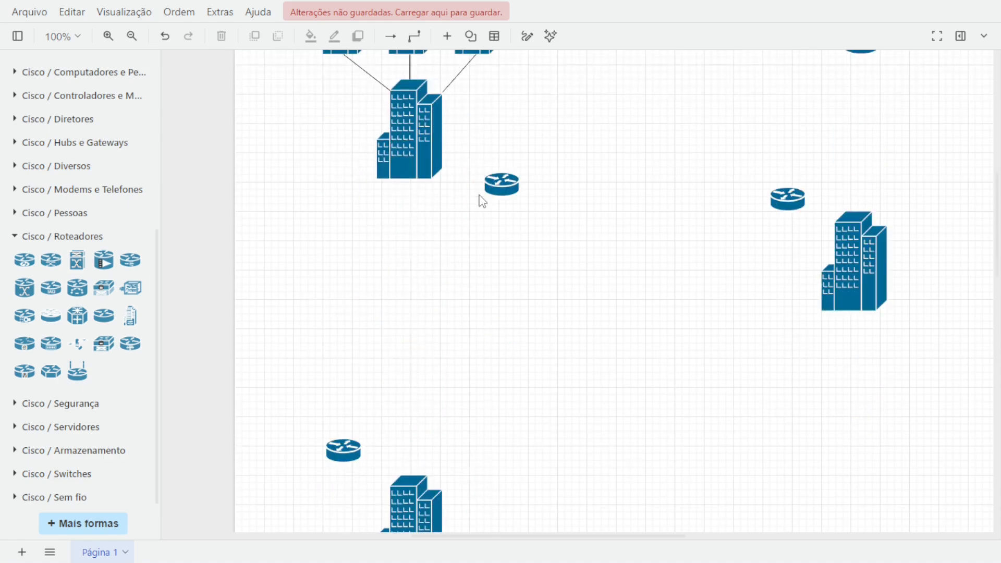
{"action": "scroll", "coordinate": [480, 201], "scroll_direction": "up", "scroll_amount": 2}
{"action": "scroll", "coordinate": [479, 201], "scroll_direction": "down", "scroll_amount": 1}
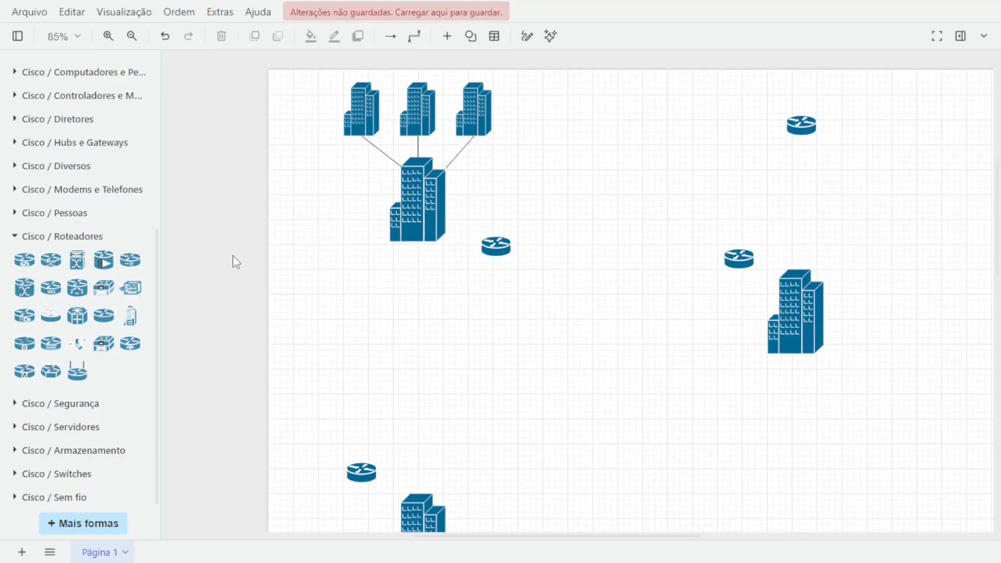
{"action": "scroll", "coordinate": [100, 260], "scroll_direction": "up", "scroll_amount": 3}
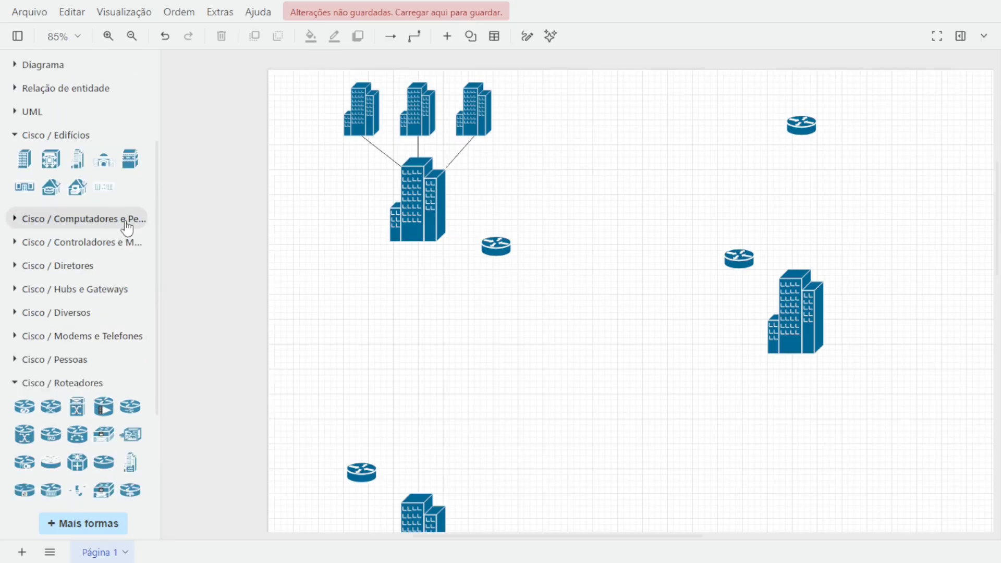
{"action": "scroll", "coordinate": [114, 221], "scroll_direction": "down", "scroll_amount": 3}
{"action": "left_click", "coordinate": [33, 498]}
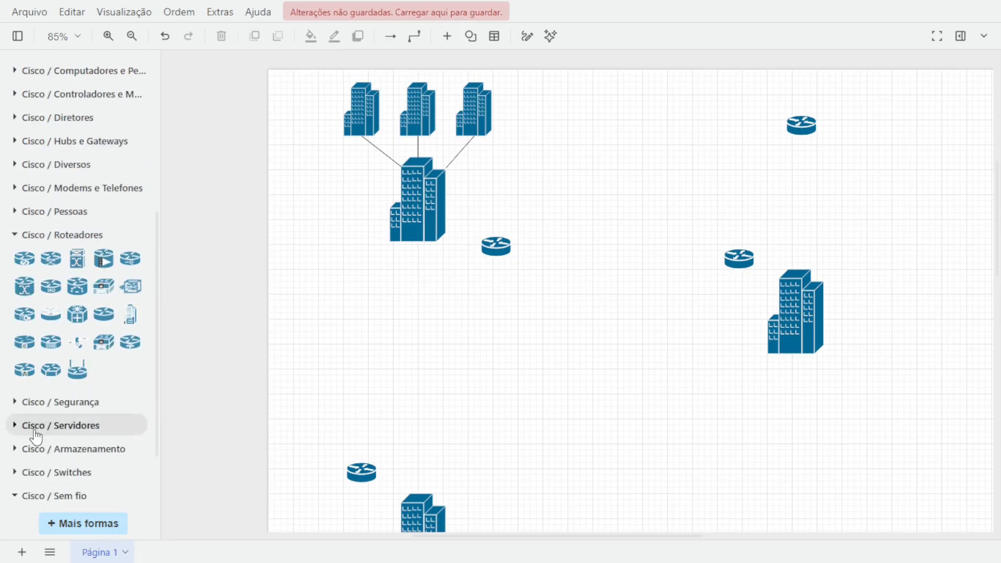
{"action": "scroll", "coordinate": [31, 432], "scroll_direction": "down", "scroll_amount": 2}
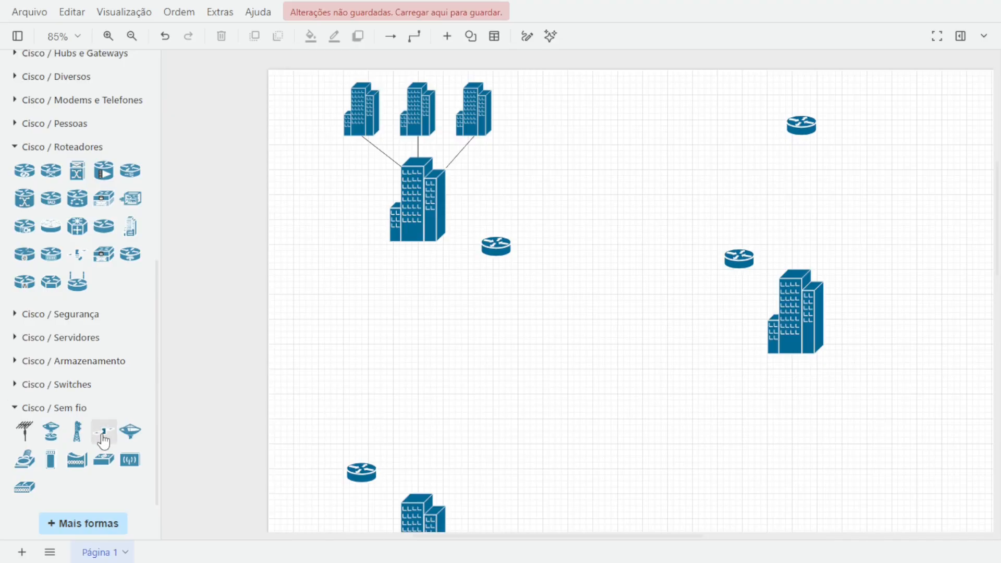
{"action": "mouse_move", "coordinate": [131, 441]}
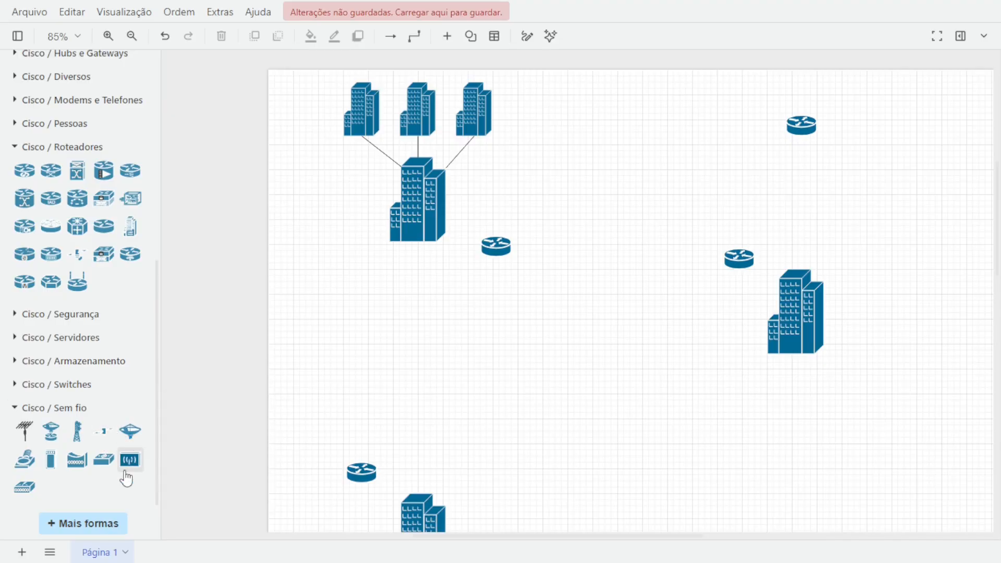
{"action": "mouse_move", "coordinate": [125, 472]}
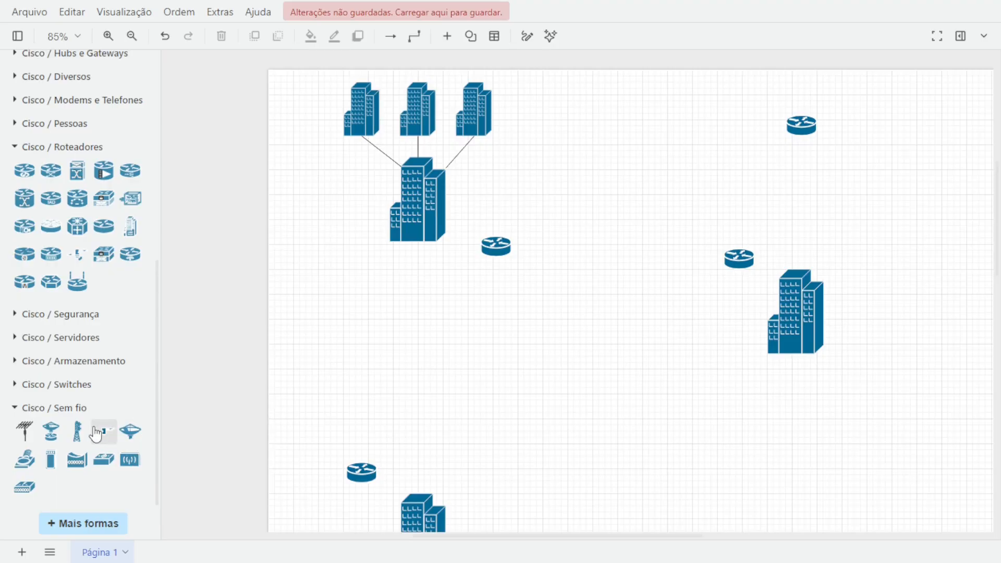
{"action": "mouse_move", "coordinate": [96, 434]}
{"action": "mouse_move", "coordinate": [45, 437]}
{"action": "scroll", "coordinate": [96, 199], "scroll_direction": "up", "scroll_amount": 8}
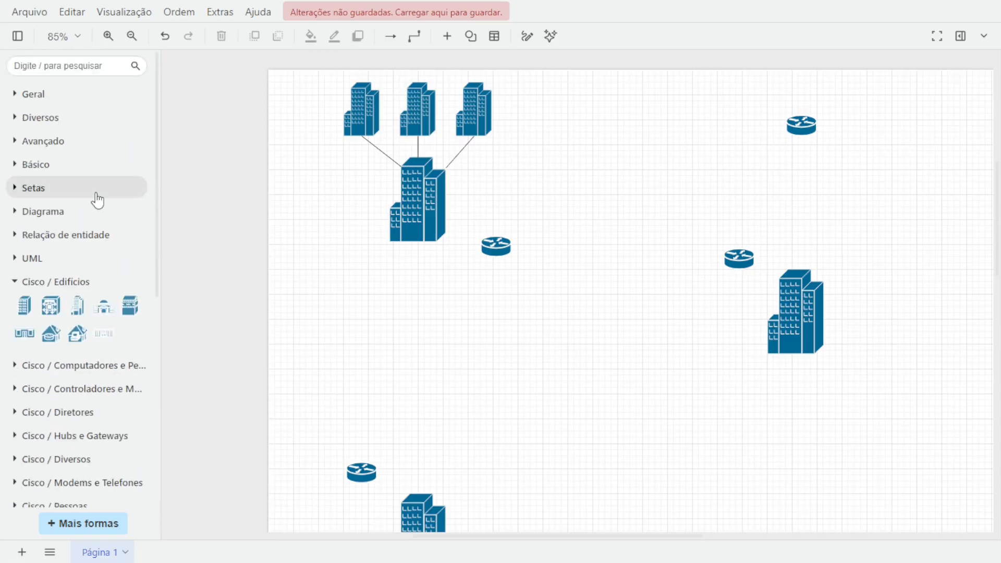
Search the shape library for "nuvem".
{"action": "left_click", "coordinate": [64, 66]}
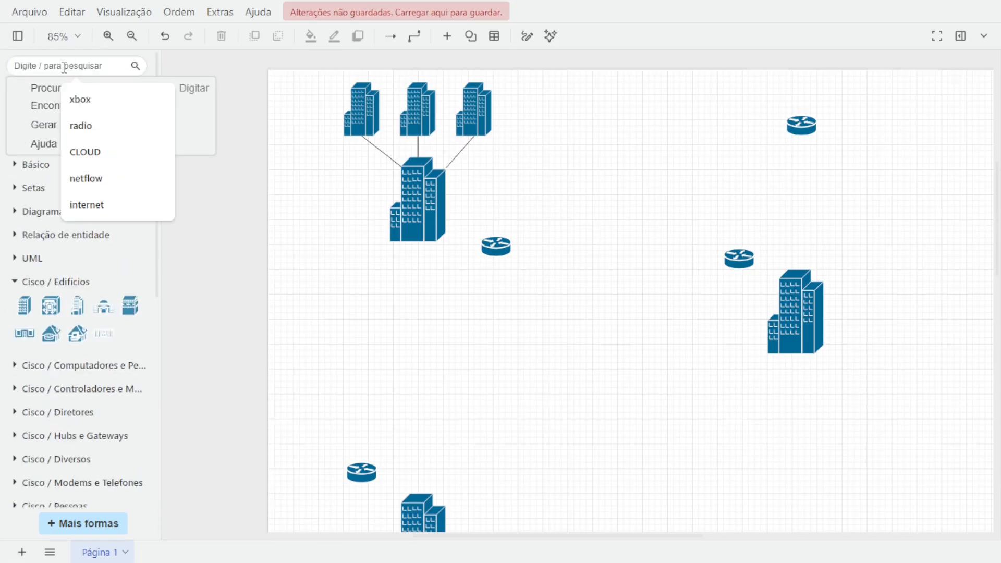
{"action": "type", "text": "nuvem"}
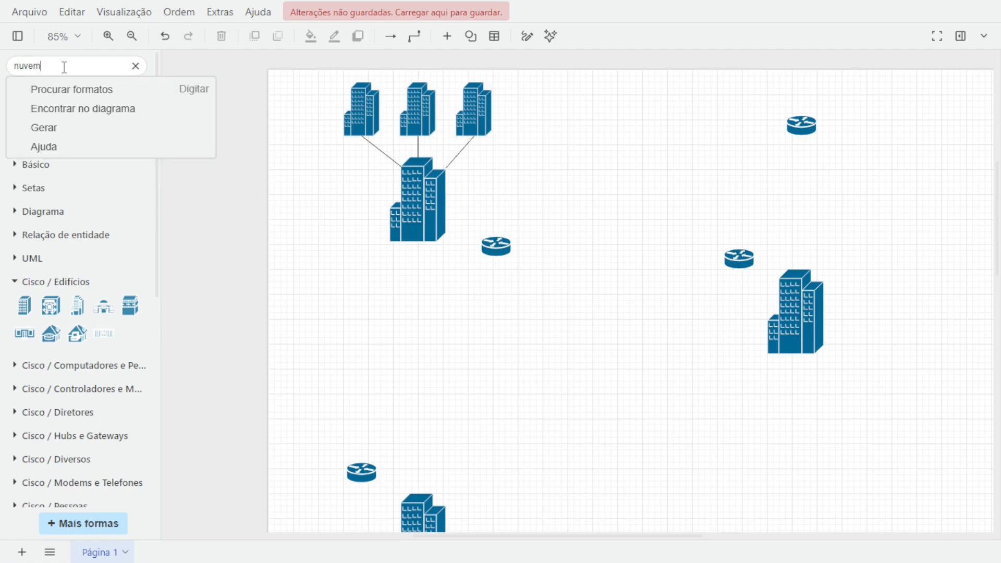
{"action": "key", "text": "Return"}
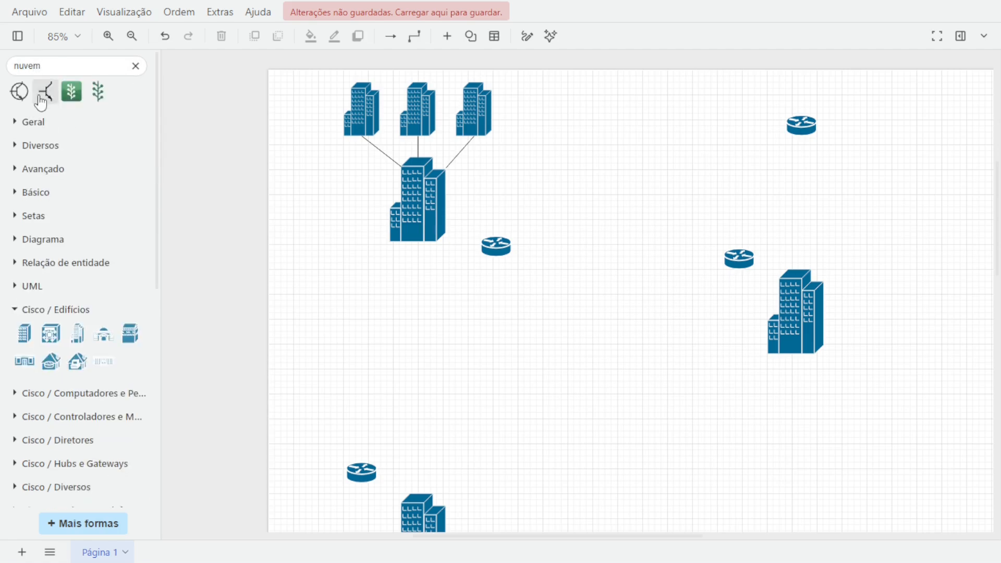
{"action": "double_click", "coordinate": [69, 70]}
Search the shape library for "wi fi".
{"action": "left_click", "coordinate": [60, 66]}
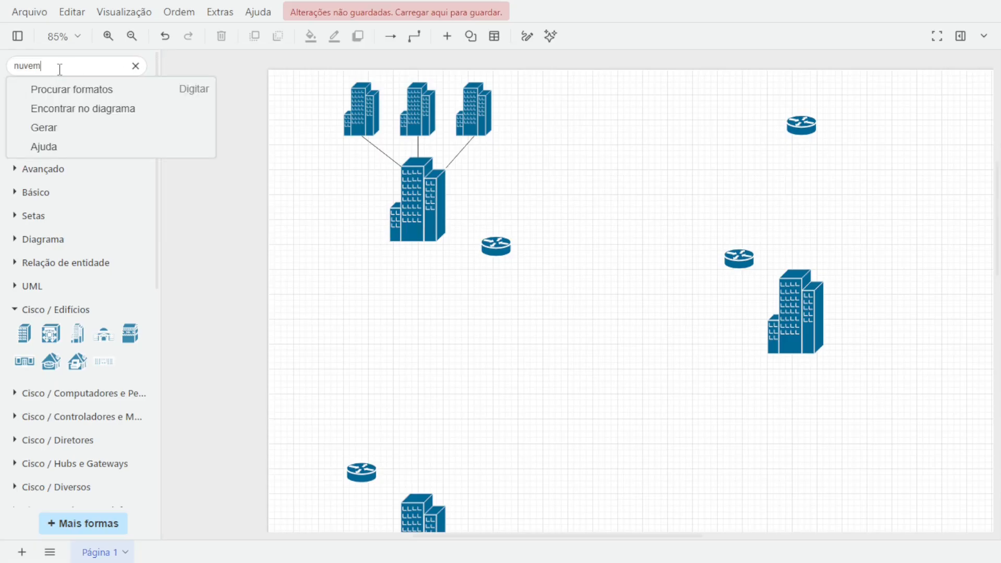
{"action": "type", "text": "wi fi"}
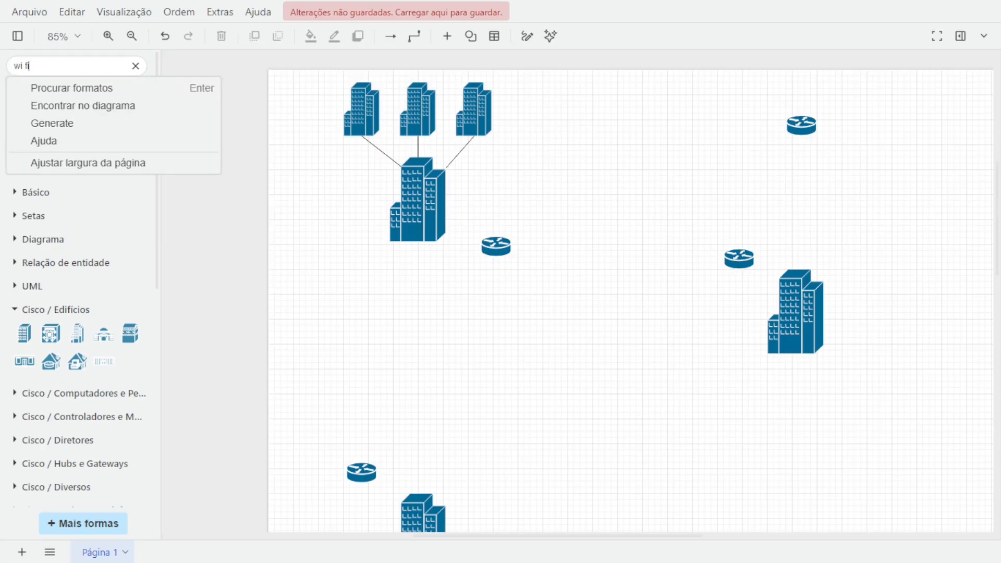
{"action": "key", "text": "Return"}
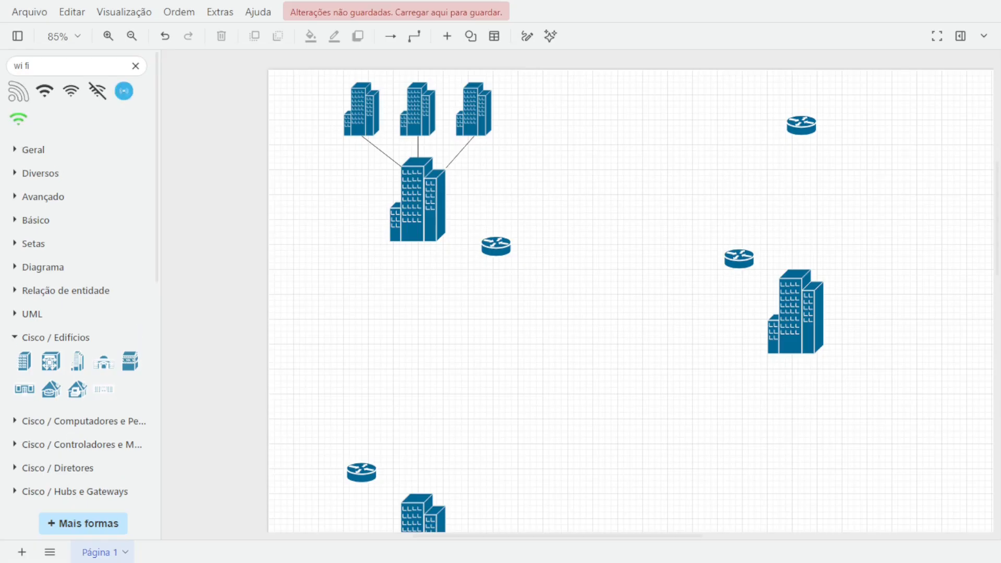
Search the shapes for "wireless", show more results, and insert the wireless signal icon onto the canvas.
{"action": "left_click", "coordinate": [42, 64]}
{"action": "left_click", "coordinate": [49, 61]}
{"action": "type", "text": "wireless"}
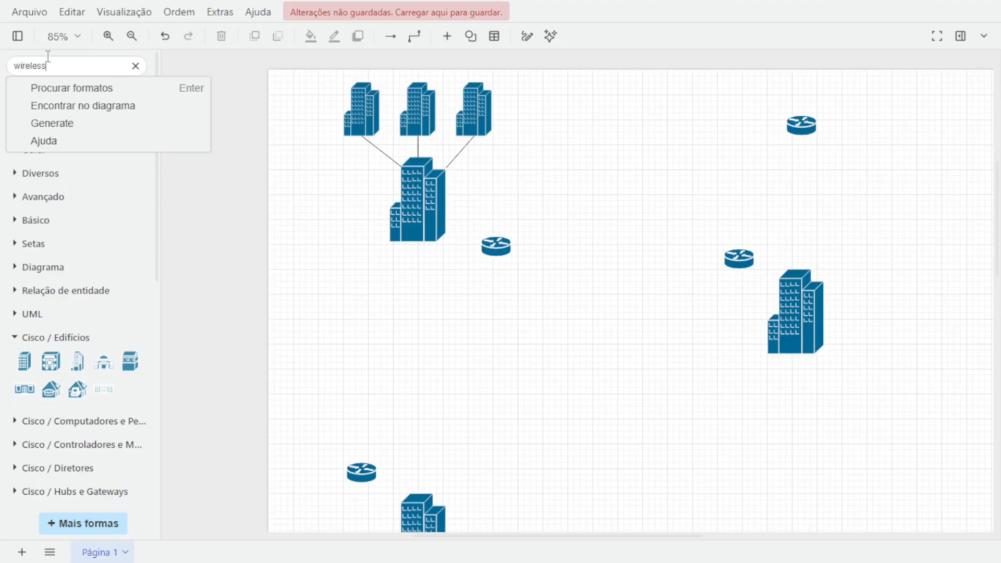
{"action": "key", "text": "Return"}
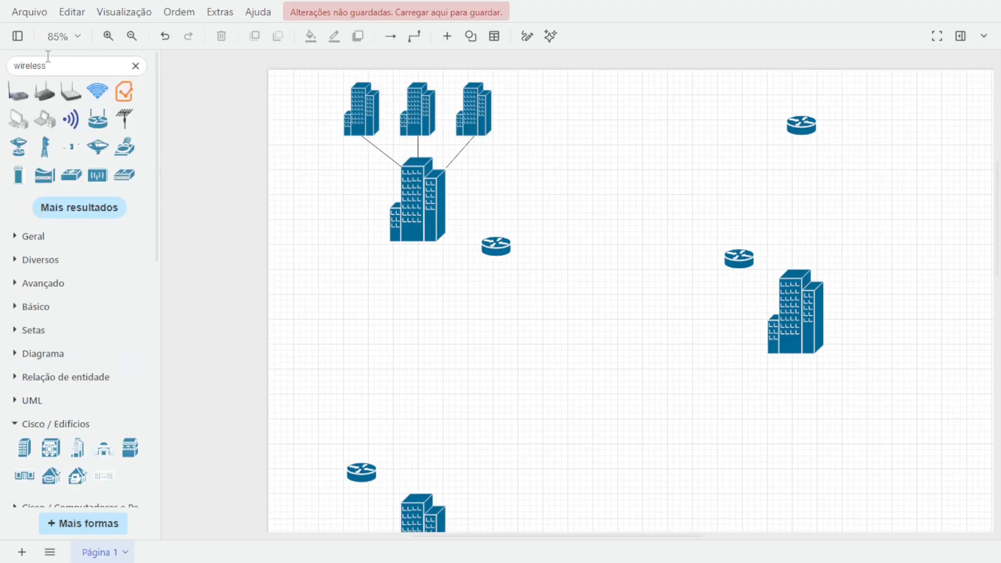
{"action": "left_click", "coordinate": [61, 218]}
{"action": "left_click", "coordinate": [68, 209]}
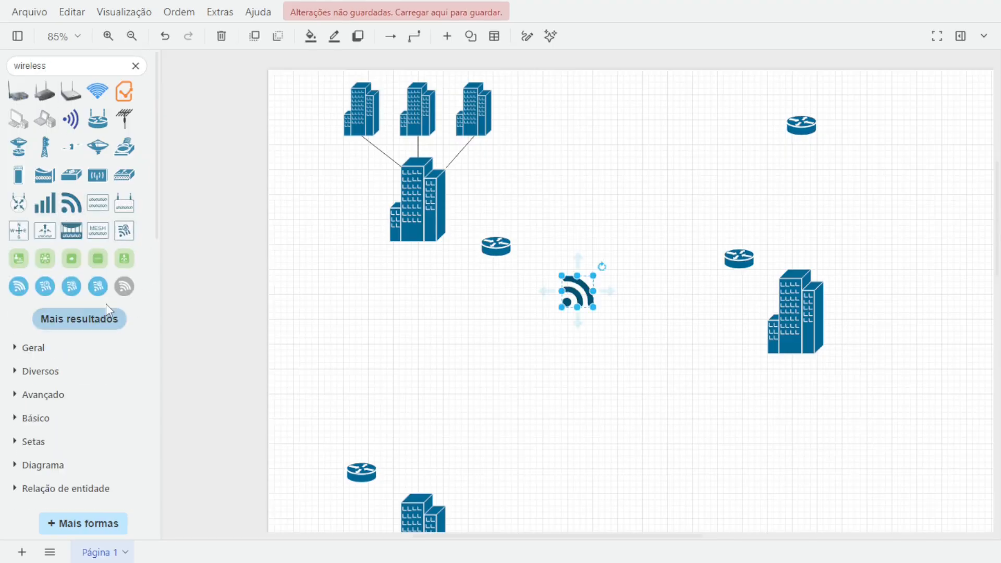
Load more results, insert the WAN Accelerator cloud, and place it enlarged left of the wireless icon.
{"action": "left_click", "coordinate": [73, 318]}
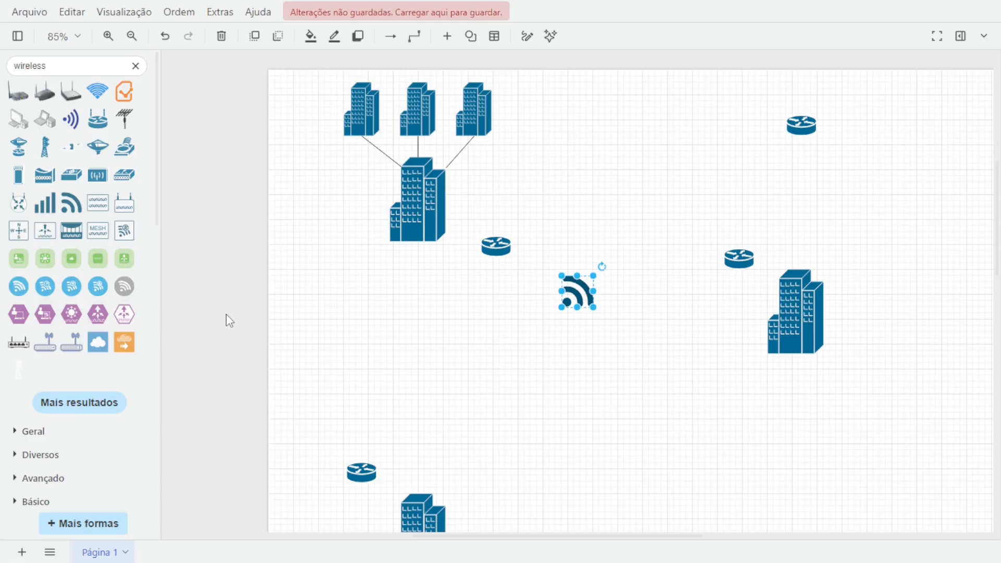
{"action": "left_click", "coordinate": [91, 401]}
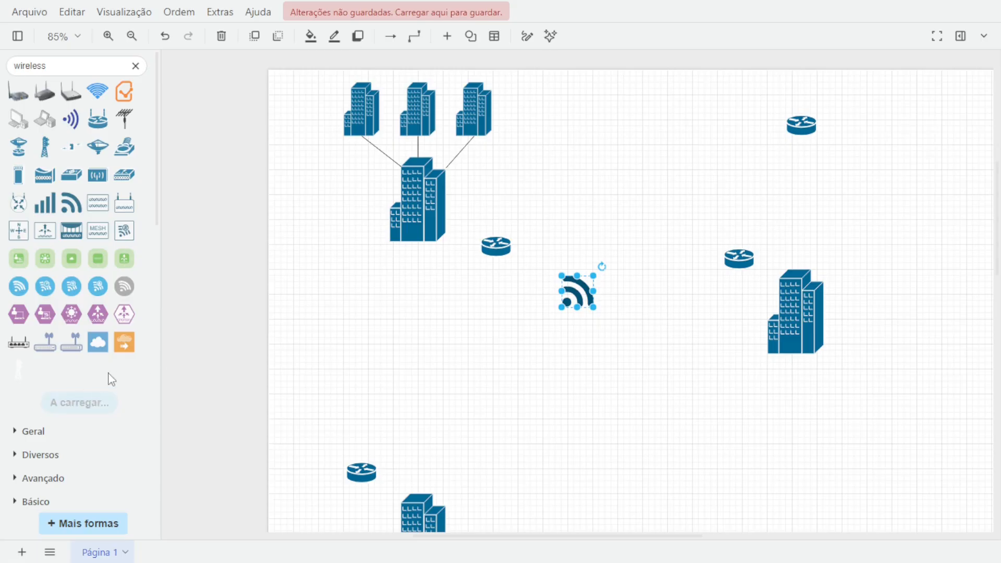
{"action": "mouse_move", "coordinate": [106, 351]}
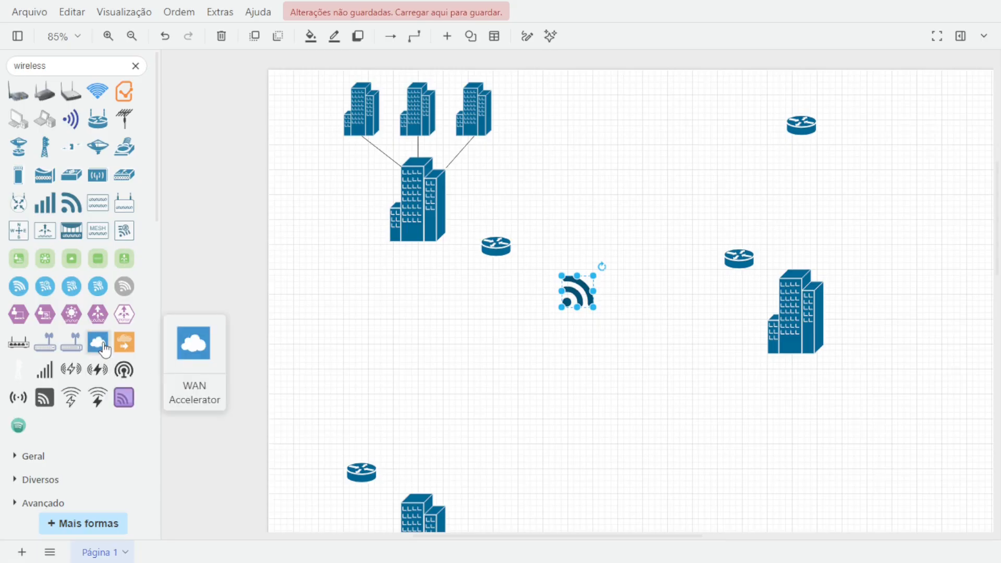
{"action": "left_click", "coordinate": [105, 351], "text": "shift"}
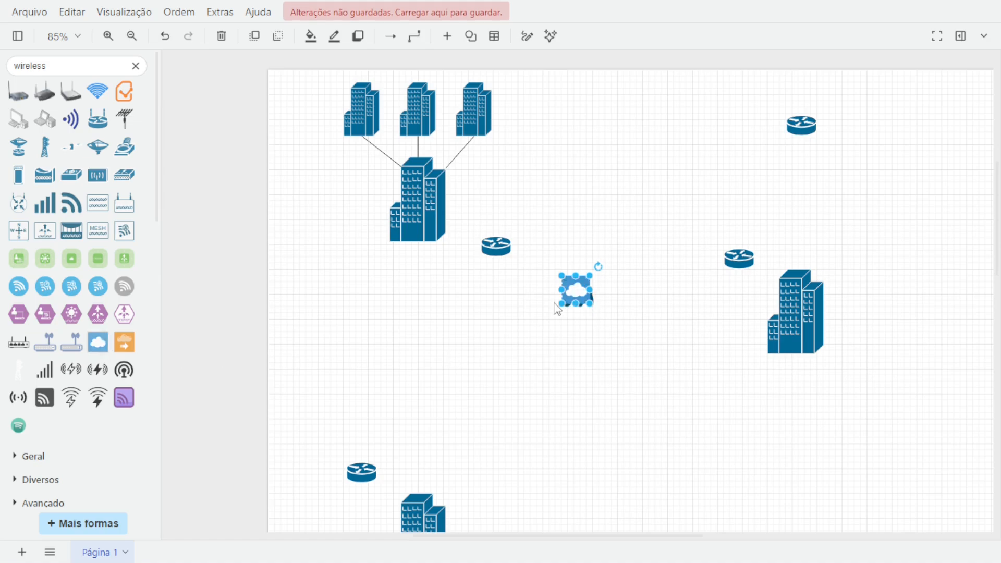
{"action": "left_click_drag", "start_coordinate": [575, 290], "coordinate": [478, 412]}
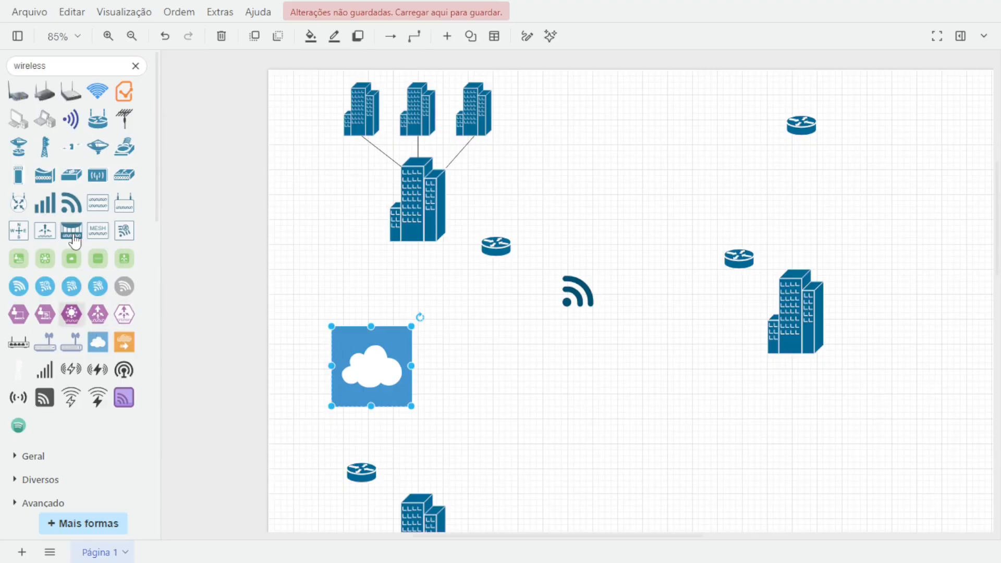
Search the shape library for "nuvem" and clear the search.
{"action": "left_click", "coordinate": [52, 66]}
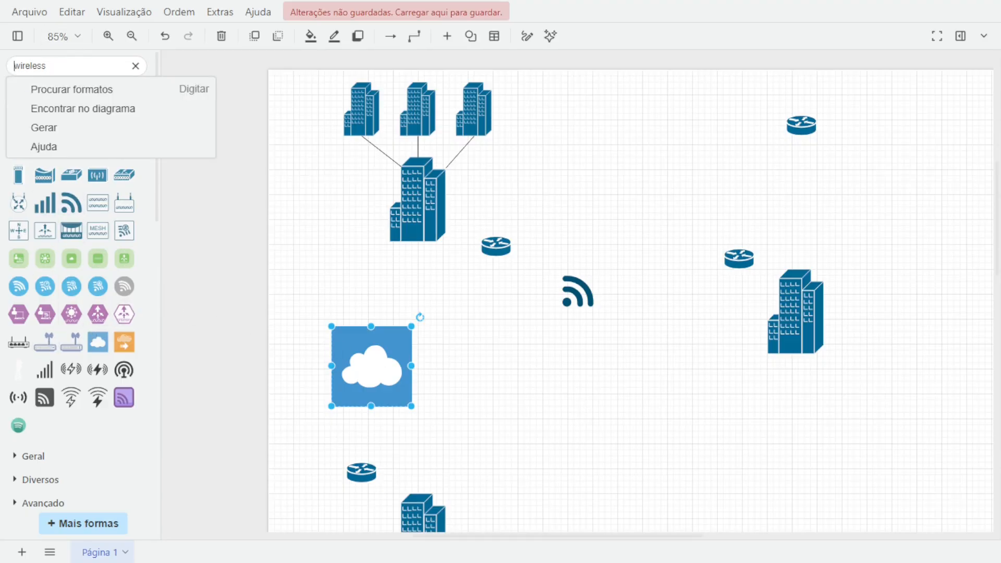
{"action": "double_click", "coordinate": [51, 66]}
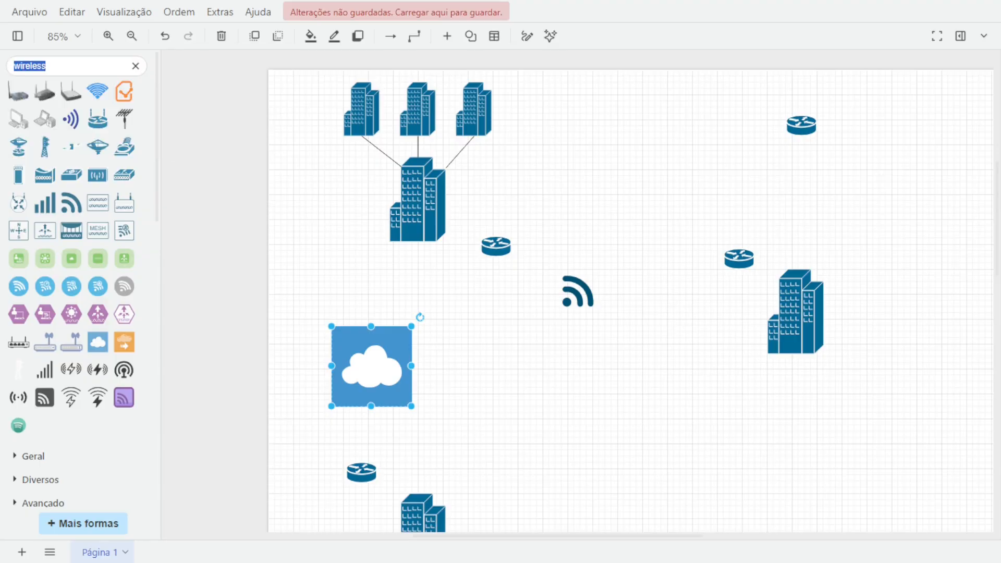
{"action": "type", "text": "nuvem"}
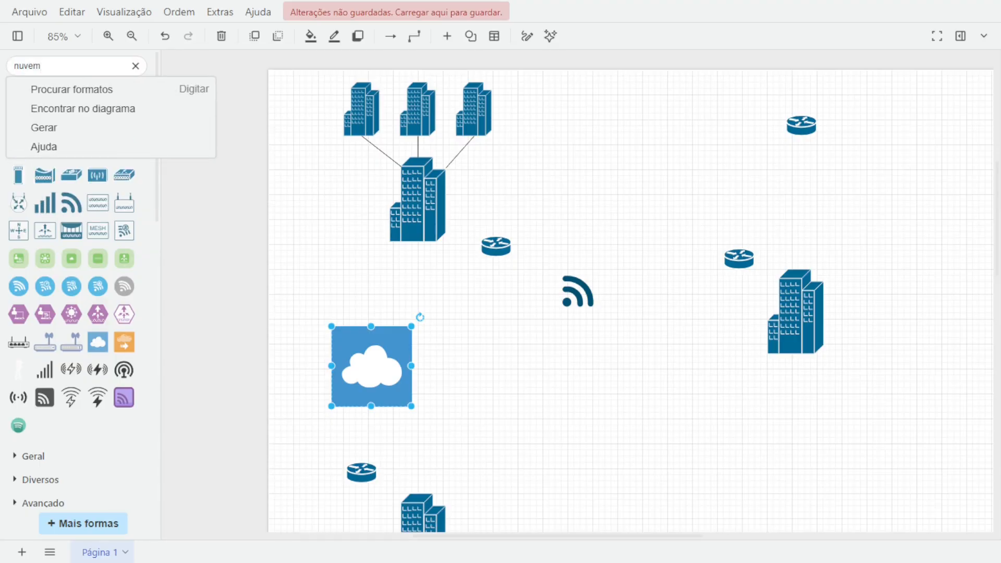
{"action": "key", "text": "Return"}
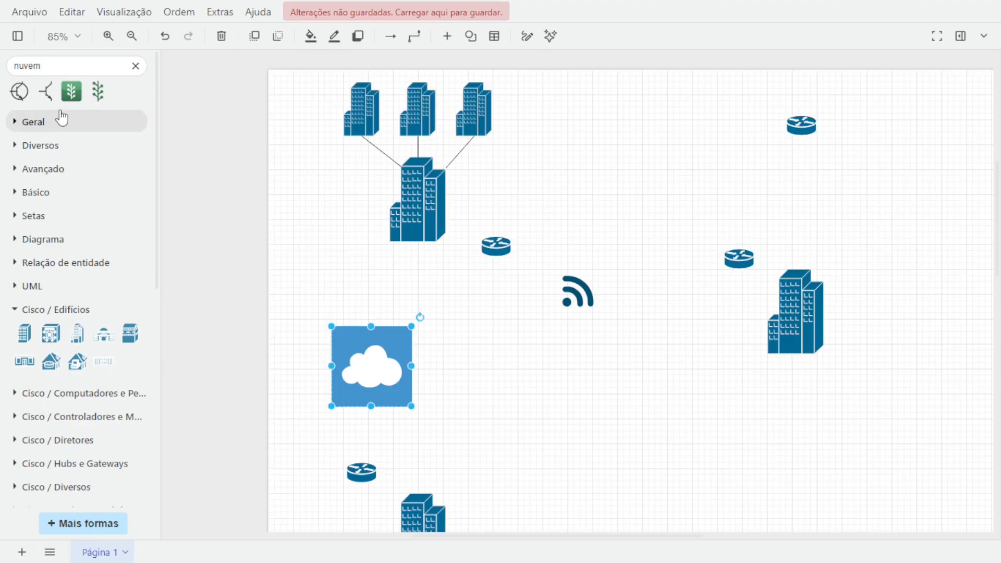
{"action": "left_click", "coordinate": [135, 67]}
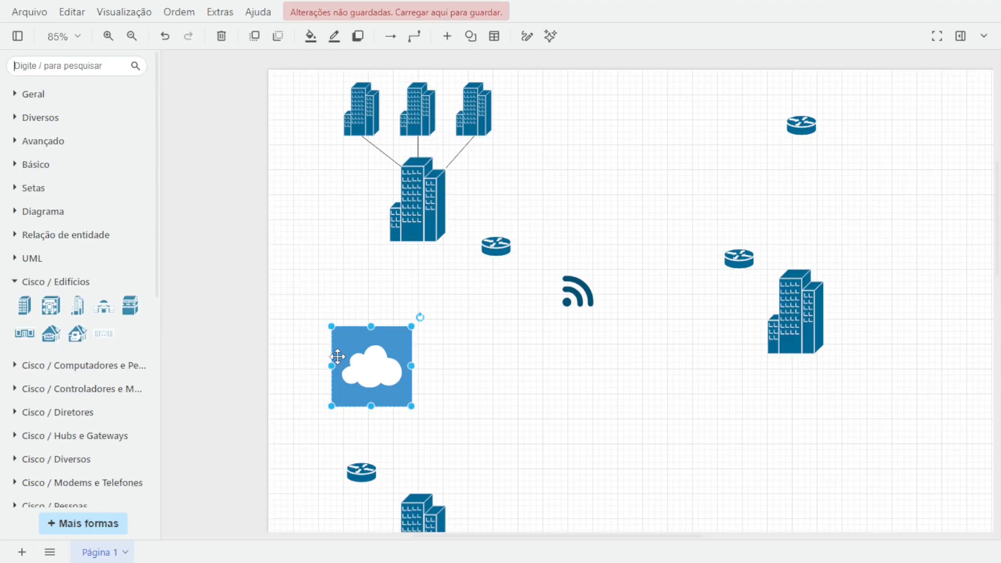
Insert a Text label from the General shapes and move it just right of the cloud icon.
{"action": "double_click", "coordinate": [371, 372]}
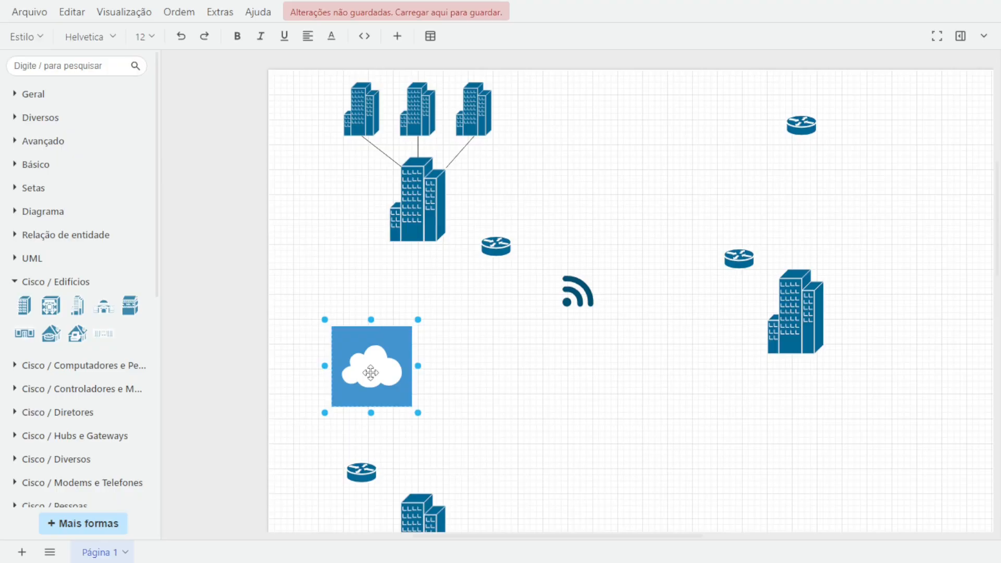
{"action": "key", "text": "Escape"}
{"action": "left_click", "coordinate": [32, 95]}
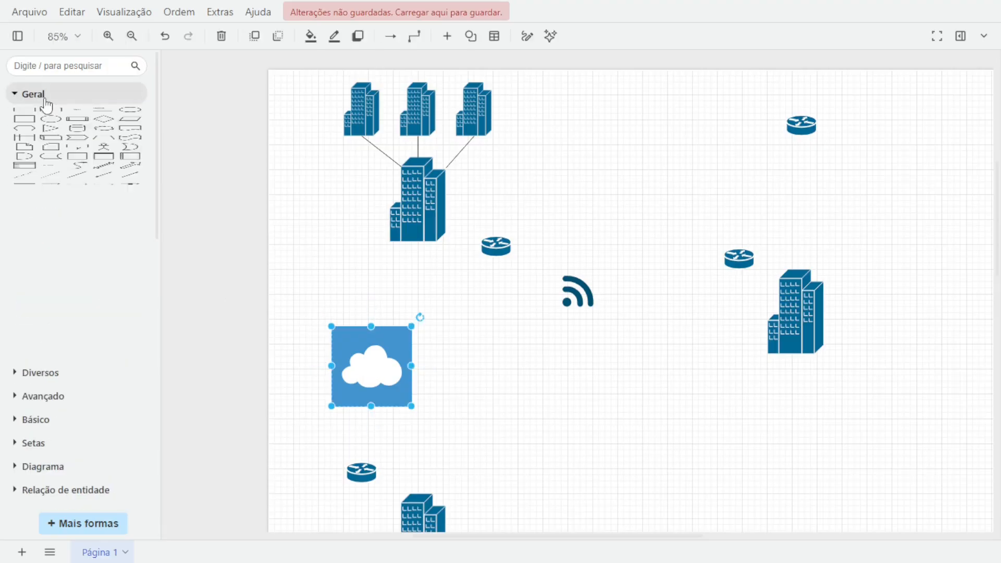
{"action": "left_click", "coordinate": [77, 117]}
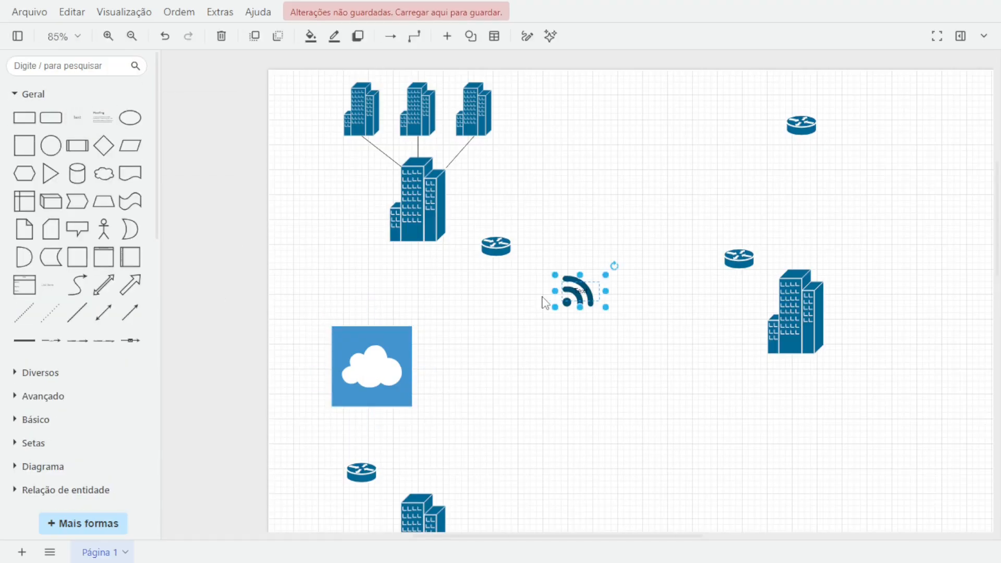
{"action": "left_click_drag", "start_coordinate": [578, 290], "coordinate": [463, 372]}
Delete the wireless signal icon from the middle of the canvas.
{"action": "left_click", "coordinate": [578, 302]}
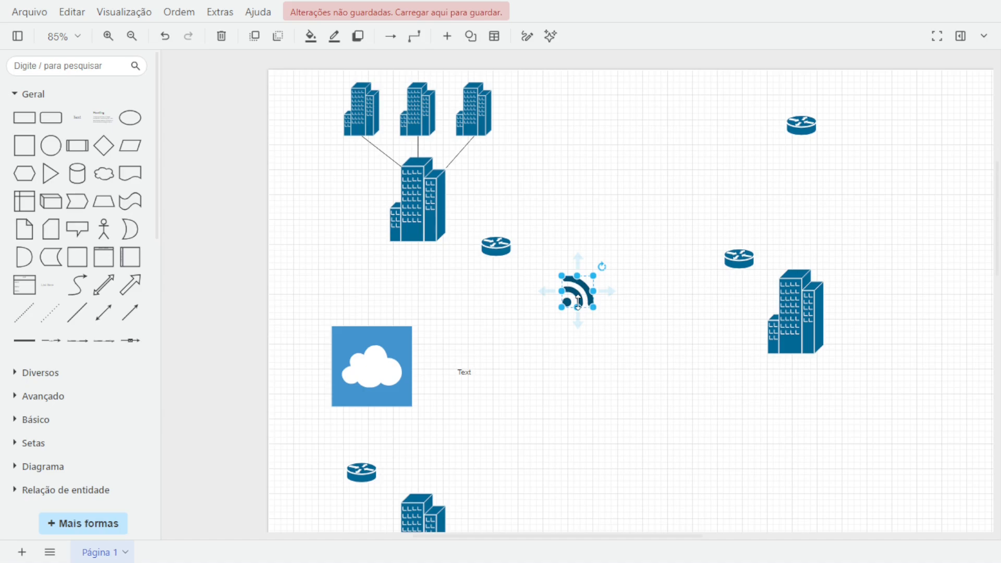
{"action": "key", "text": "Delete"}
Move the Text label onto the cloud icon and open it for editing.
{"action": "left_click", "coordinate": [463, 372]}
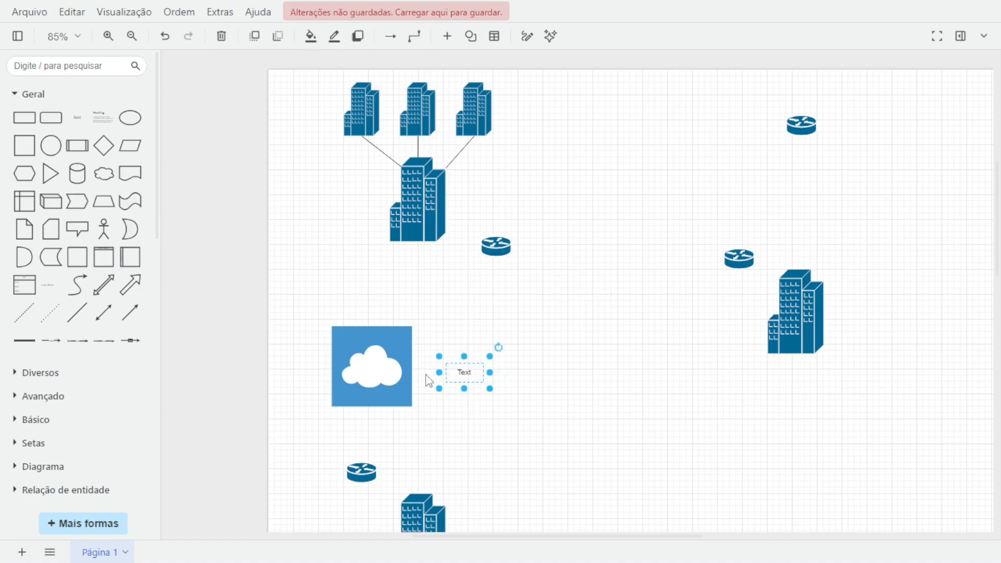
{"action": "left_click_drag", "start_coordinate": [467, 373], "coordinate": [376, 374]}
{"action": "double_click", "coordinate": [376, 374]}
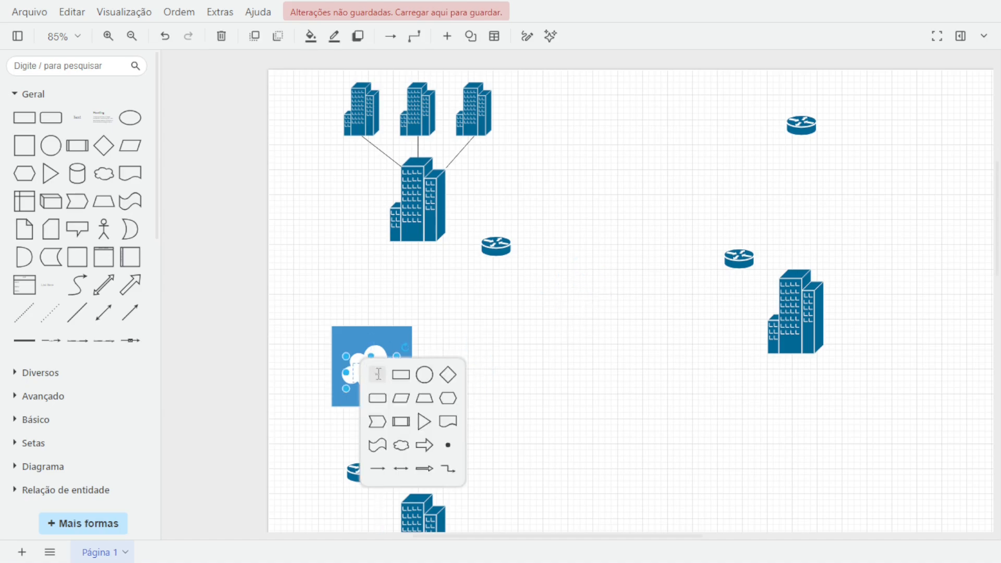
{"action": "left_click", "coordinate": [376, 374]}
{"action": "key", "text": "ctrl+z"}
{"action": "double_click", "coordinate": [369, 369]}
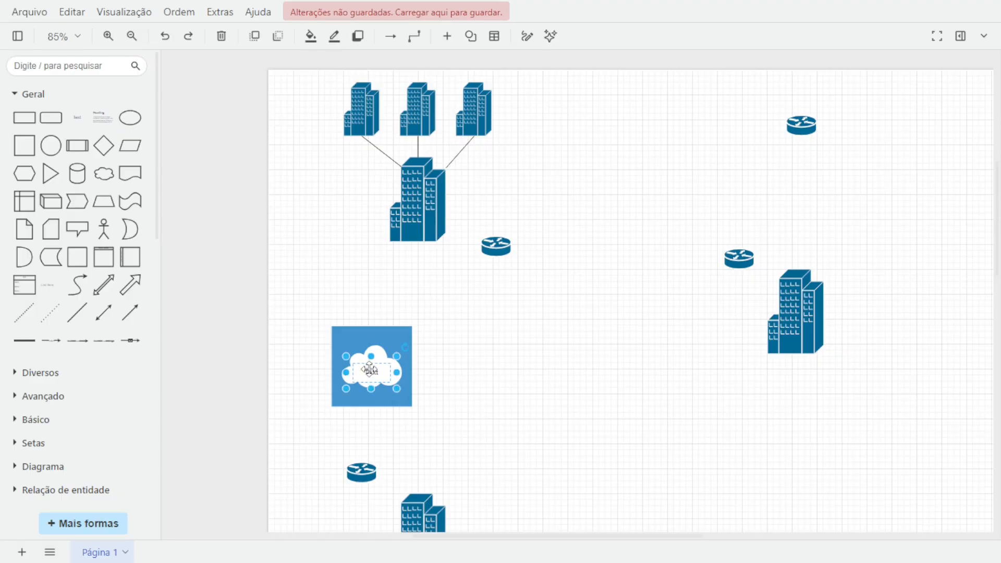
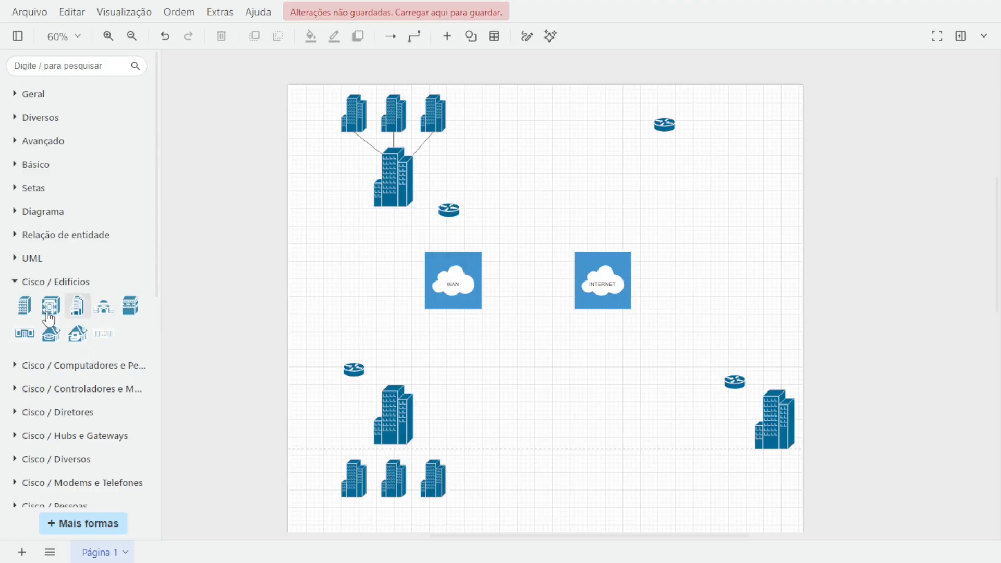
Insert a VIP icon from the Cisco / Diversos shapes and move it near the upper central building.
{"action": "left_click", "coordinate": [15, 282]}
{"action": "scroll", "coordinate": [16, 299], "scroll_direction": "down", "scroll_amount": 5}
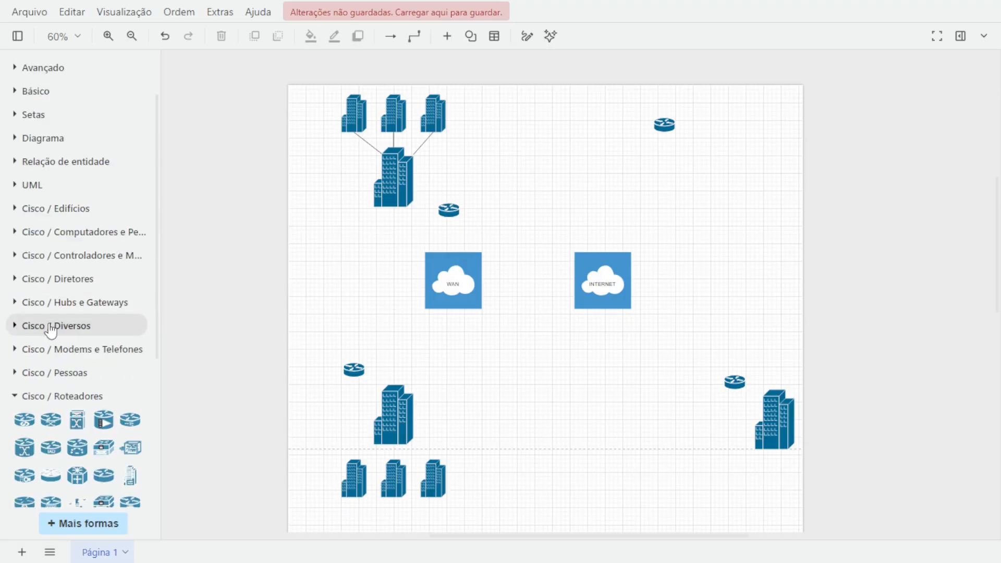
{"action": "left_click", "coordinate": [15, 257]}
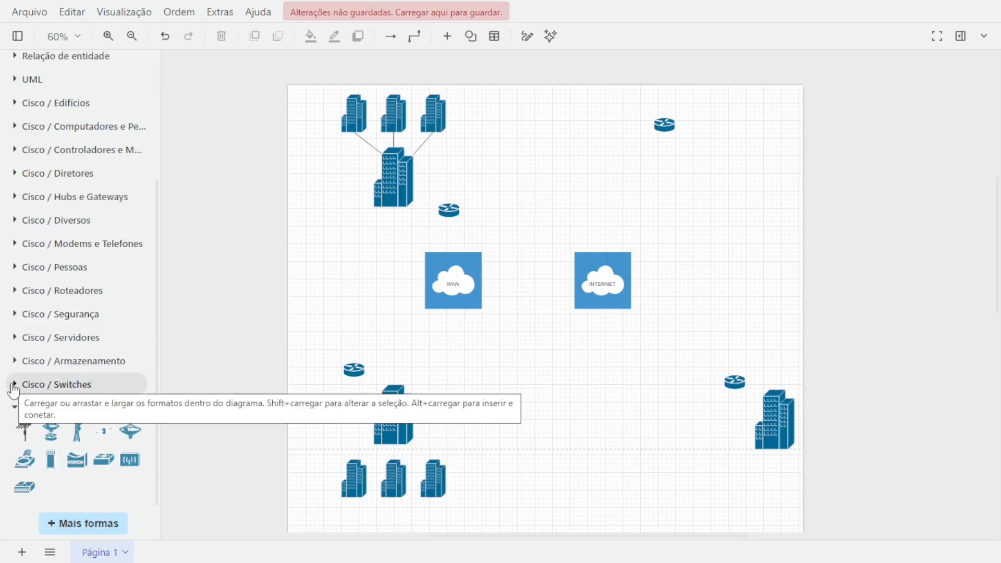
{"action": "left_click", "coordinate": [23, 223]}
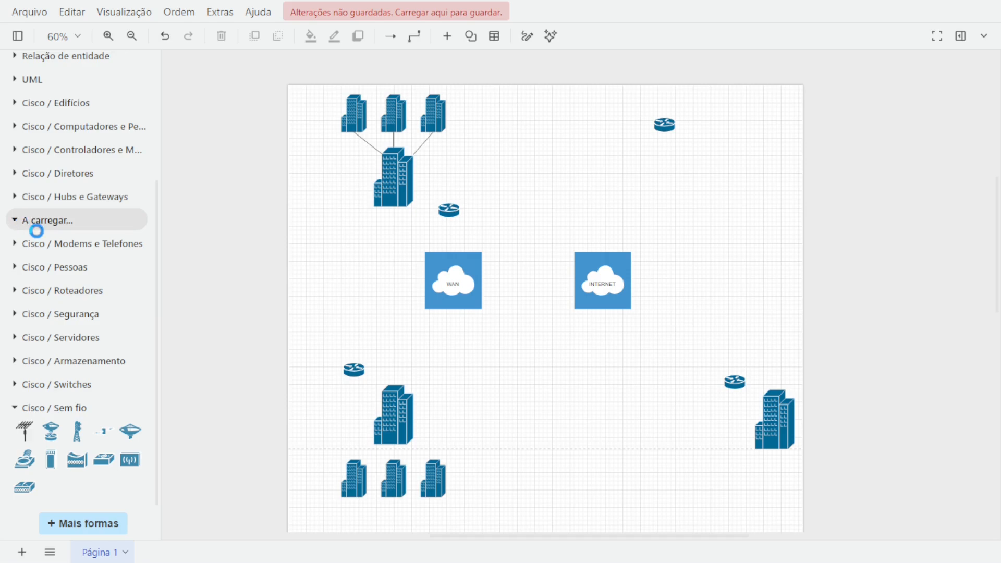
{"action": "scroll", "coordinate": [38, 234], "scroll_direction": "down", "scroll_amount": 1}
{"action": "scroll", "coordinate": [114, 244], "scroll_direction": "down", "scroll_amount": 1}
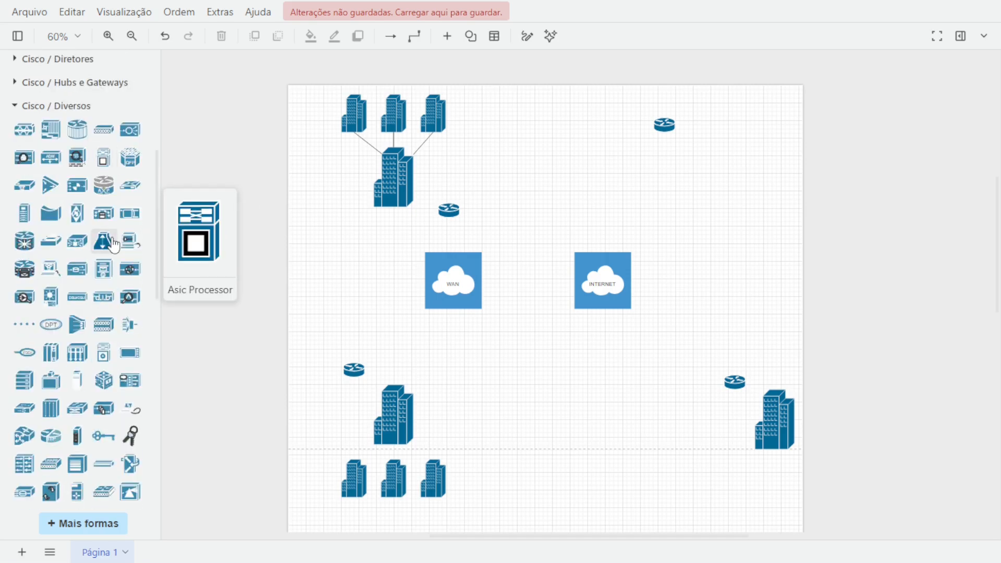
{"action": "scroll", "coordinate": [112, 245], "scroll_direction": "down", "scroll_amount": 7}
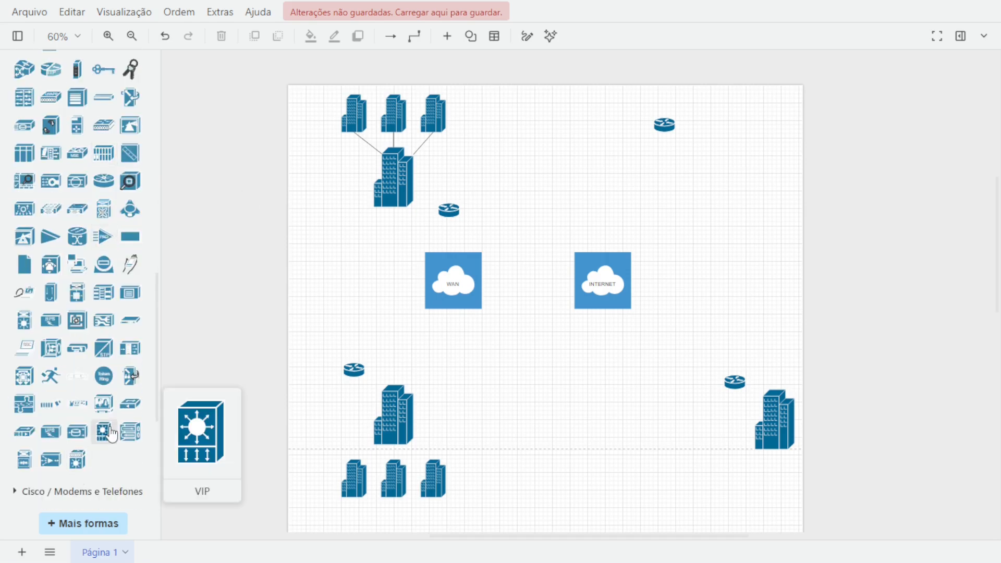
{"action": "left_click", "coordinate": [111, 433]}
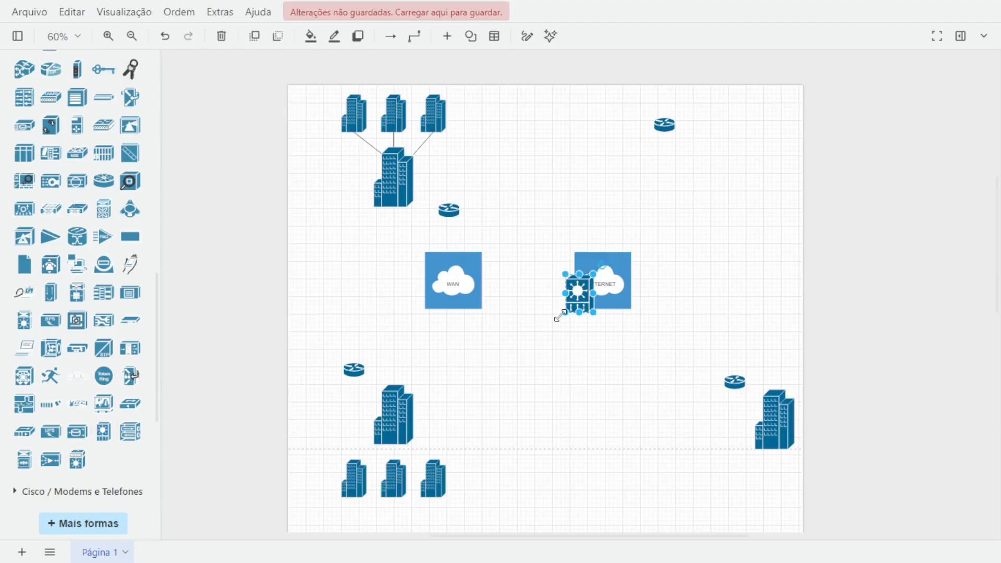
{"action": "left_click_drag", "start_coordinate": [578, 291], "coordinate": [353, 173]}
Shrink the VIP icon and place it on the front of the upper central building.
{"action": "scroll", "coordinate": [342, 190], "scroll_direction": "up", "scroll_amount": 7}
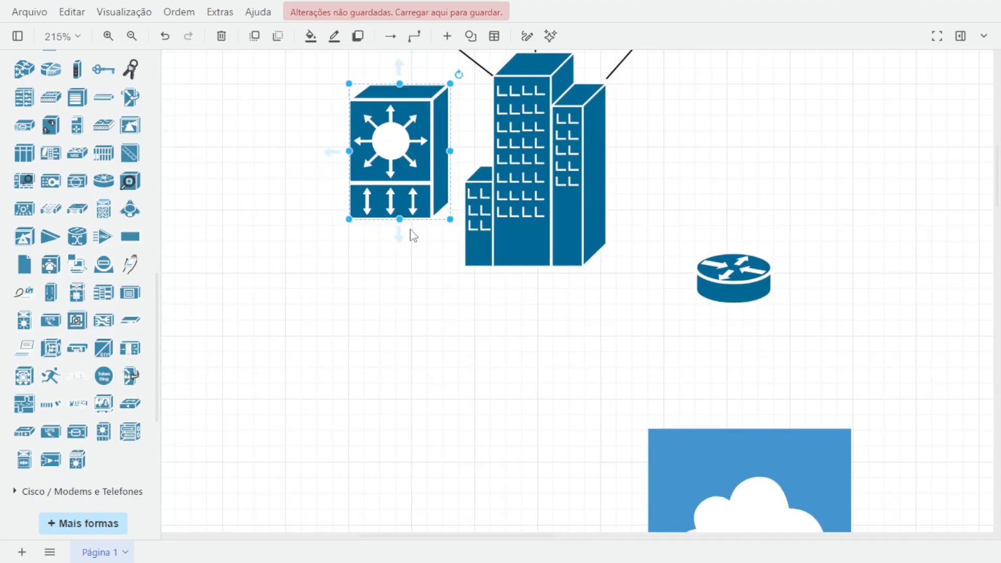
{"action": "left_click_drag", "start_coordinate": [449, 219], "coordinate": [419, 177]}
{"action": "left_click_drag", "start_coordinate": [378, 141], "coordinate": [454, 140]}
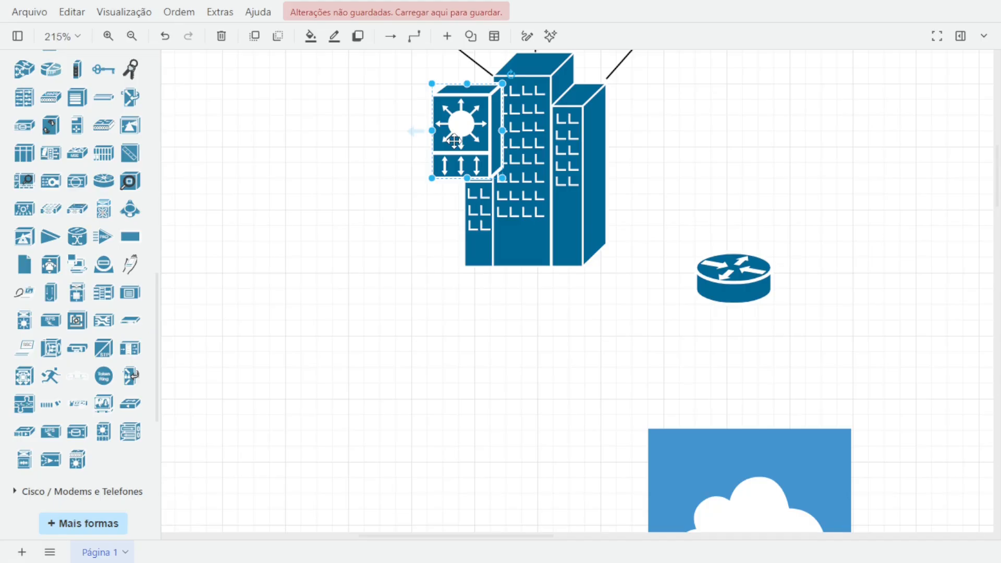
Duplicate the VIP icon and move the copy to the left of the upper central building.
{"action": "key", "text": "ctrl+d"}
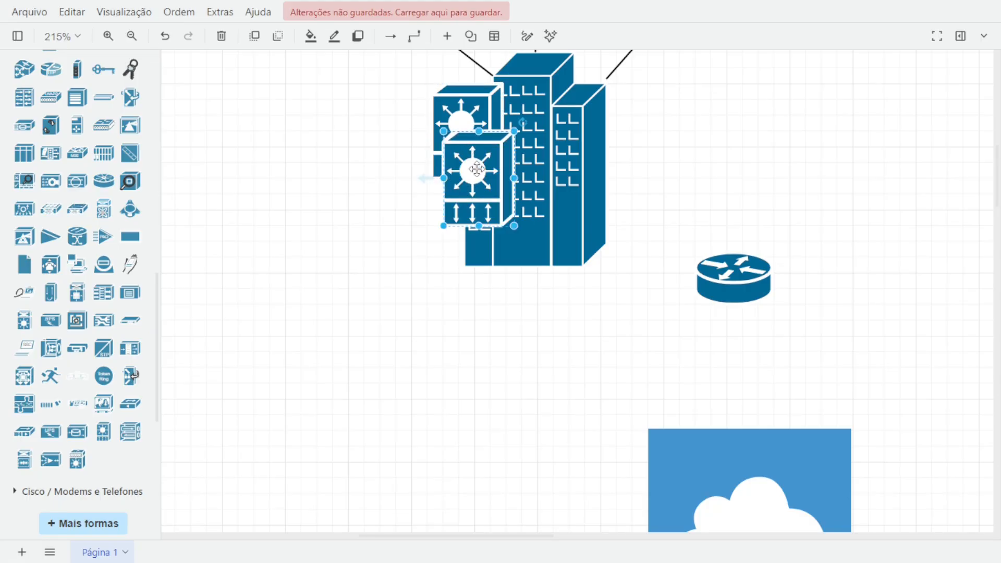
{"action": "left_click_drag", "start_coordinate": [476, 168], "coordinate": [338, 202]}
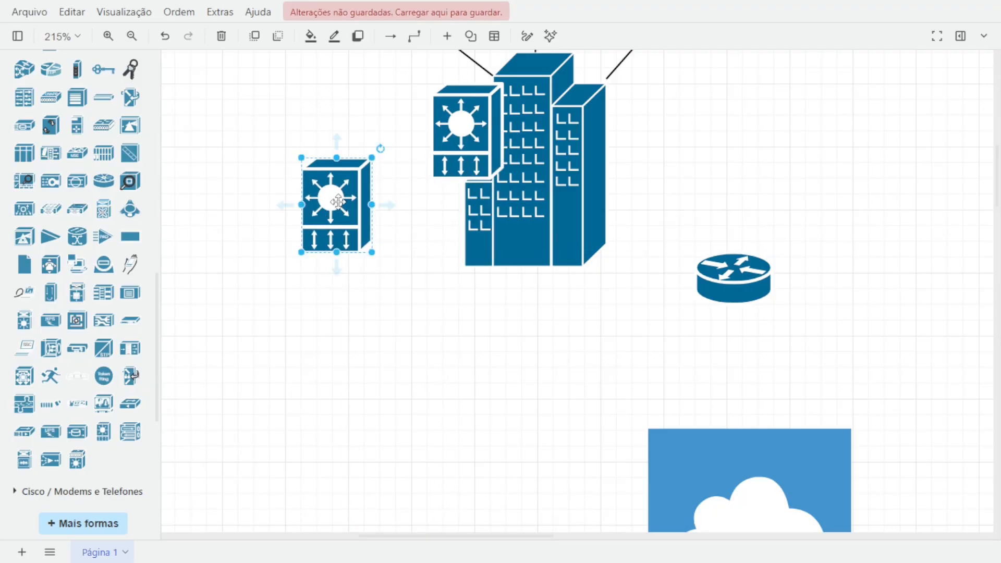
Duplicate the VIP icon again and move the copy onto the lower central building.
{"action": "key", "text": "ctrl+d"}
{"action": "scroll", "coordinate": [426, 269], "scroll_direction": "down", "scroll_amount": 2}
{"action": "scroll", "coordinate": [458, 324], "scroll_direction": "down", "scroll_amount": 5}
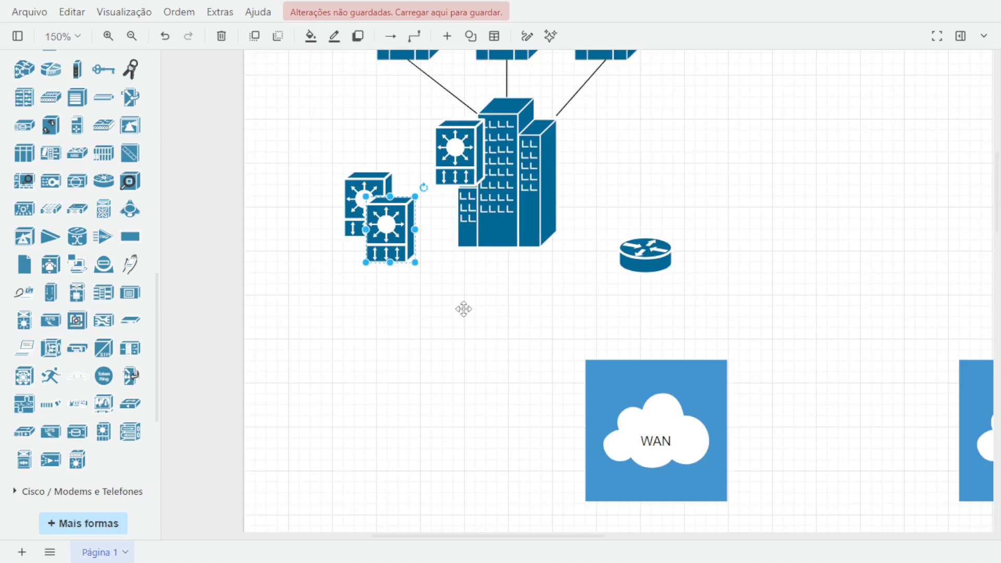
{"action": "left_click_drag", "start_coordinate": [394, 64], "coordinate": [432, 466]}
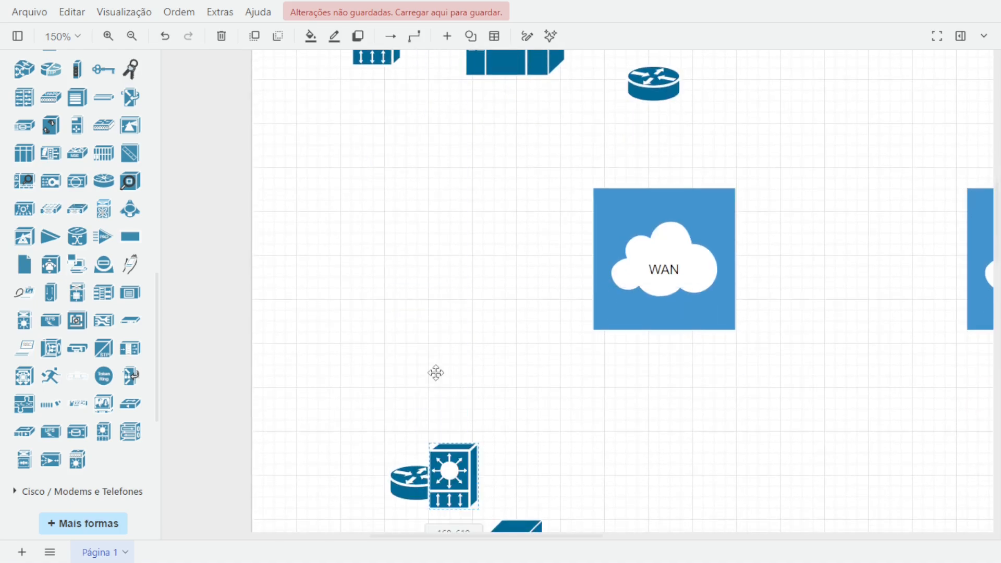
{"action": "scroll", "coordinate": [436, 373], "scroll_direction": "down", "scroll_amount": 5}
{"action": "left_click_drag", "start_coordinate": [435, 181], "coordinate": [335, 145]}
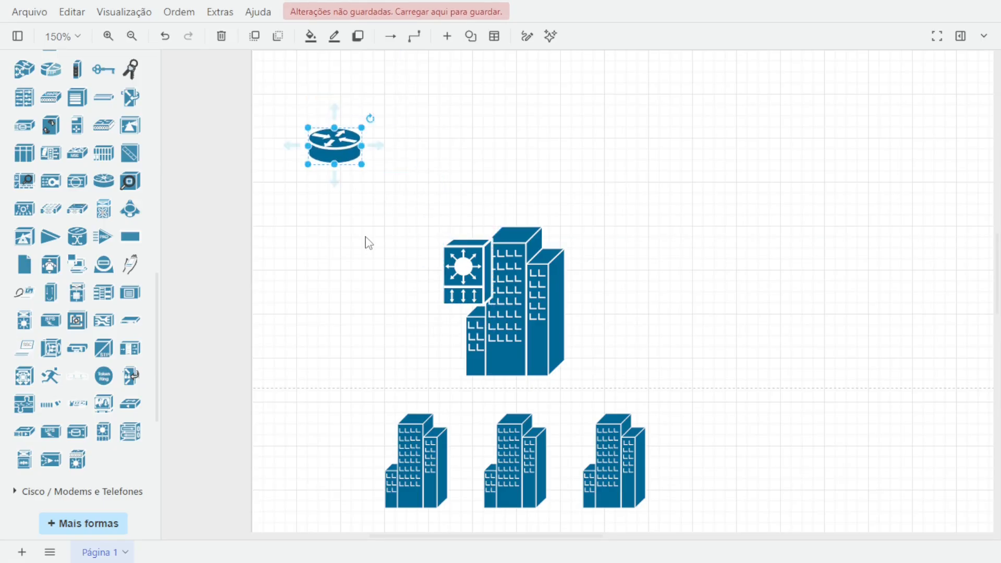
{"action": "left_click", "coordinate": [370, 244]}
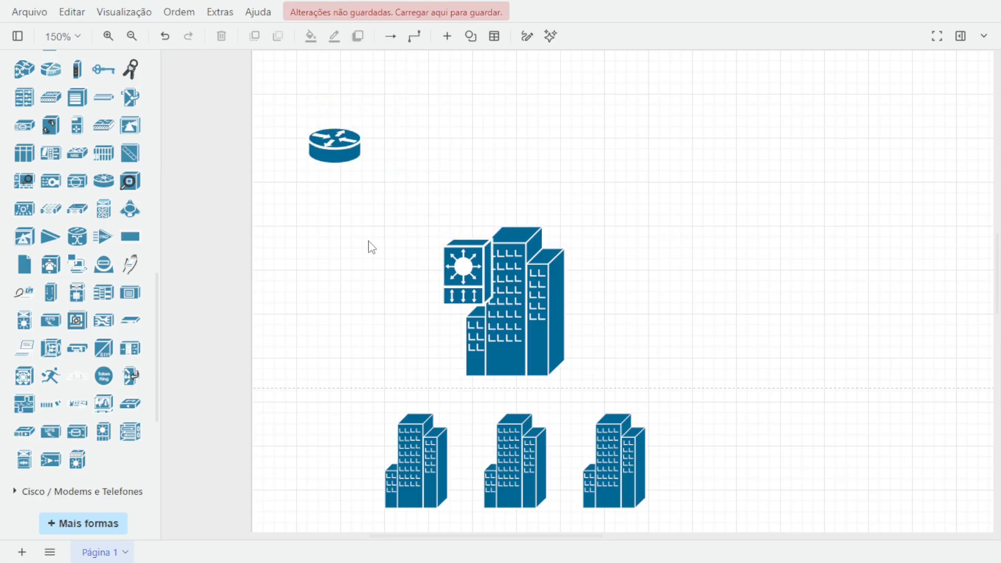
Duplicate the lower building's VIP icon and move the copy to the left of that building.
{"action": "left_click", "coordinate": [471, 251]}
{"action": "key", "text": "ctrl+d"}
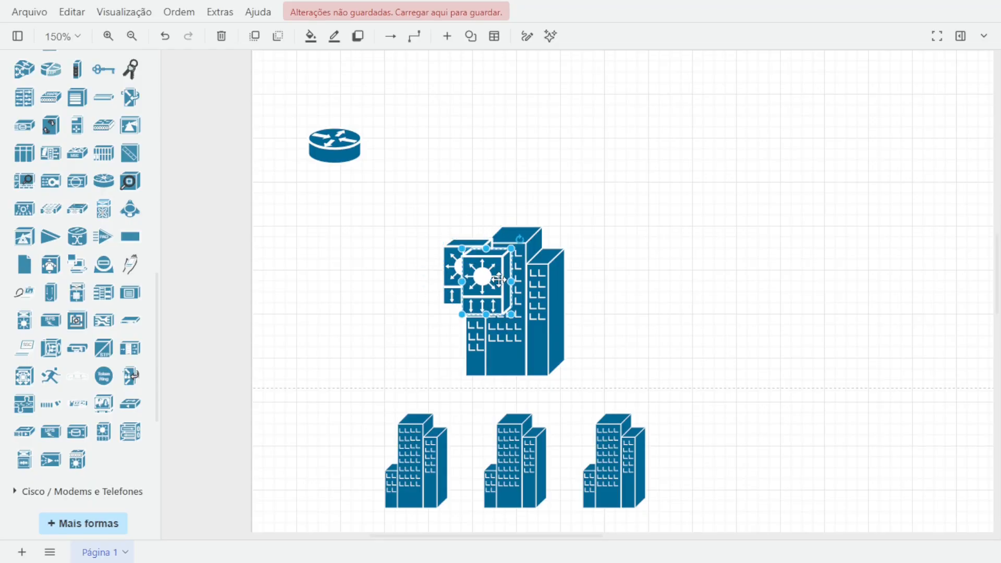
{"action": "left_click_drag", "start_coordinate": [488, 296], "coordinate": [265, 367]}
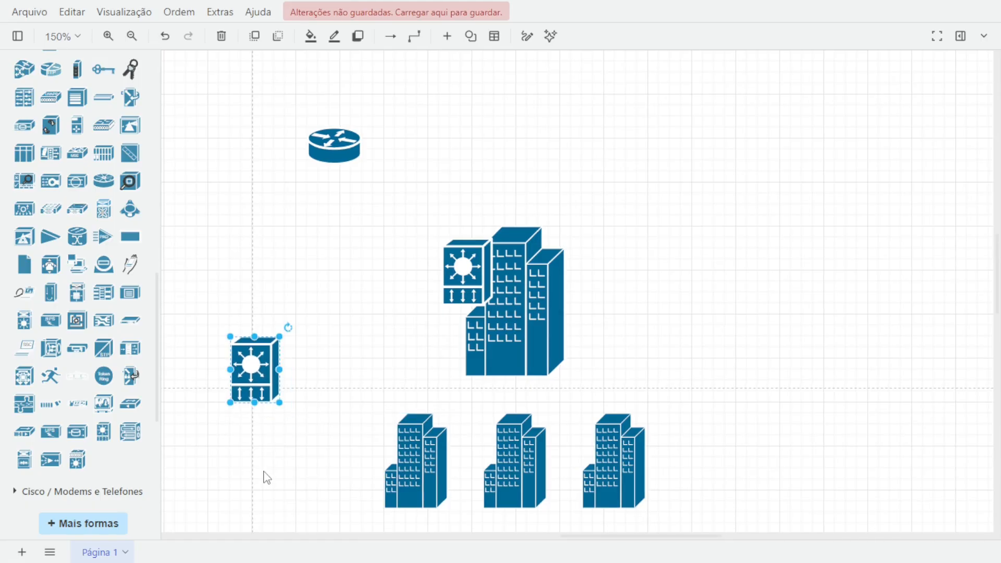
Paste VIP copies and place small VIP icons on the three small lower buildings.
{"action": "key", "text": "ctrl+v"}
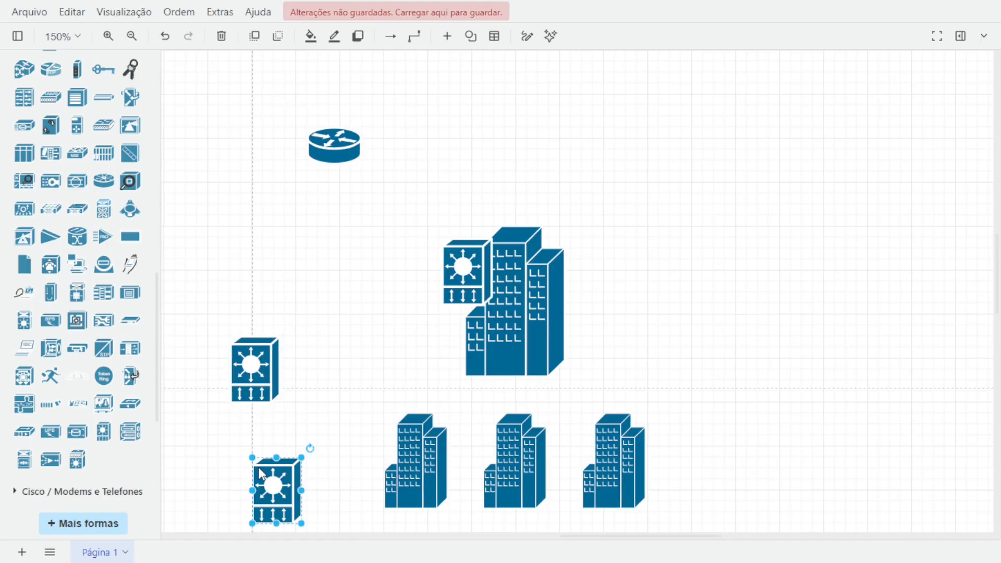
{"action": "scroll", "coordinate": [333, 342], "scroll_direction": "down", "scroll_amount": 3}
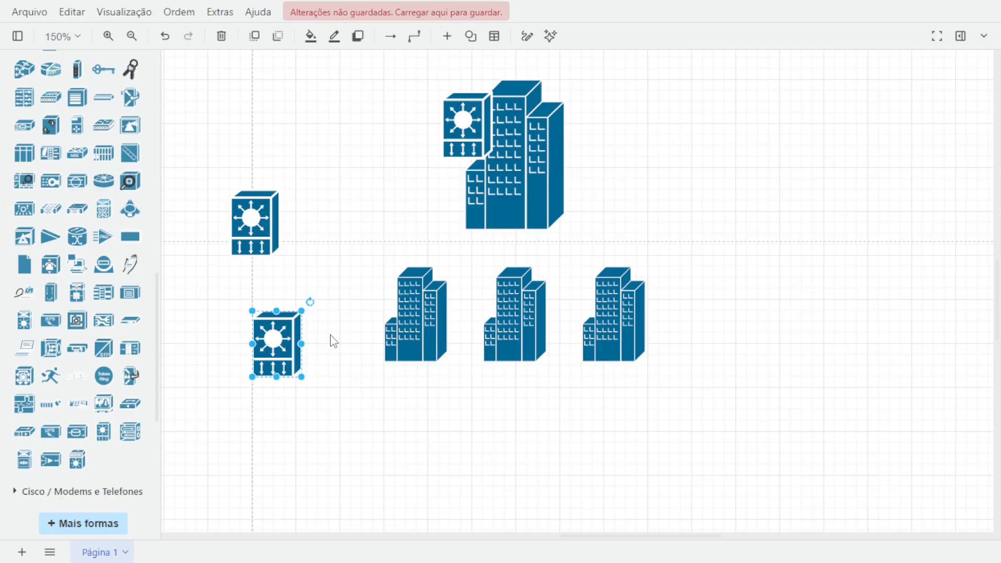
{"action": "left_click_drag", "start_coordinate": [301, 310], "coordinate": [593, 304]}
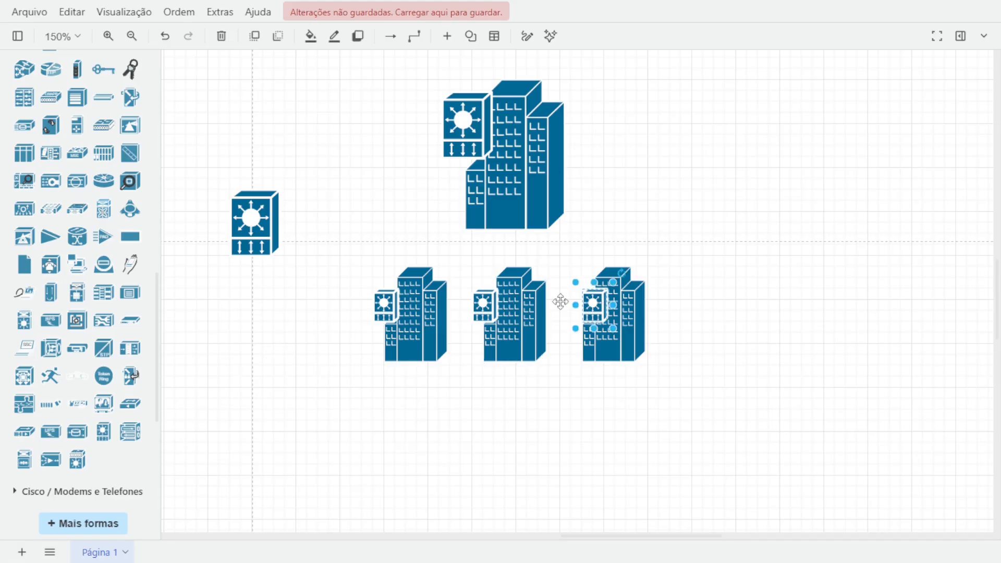
Select the three small VIP icons and copy them onto the three small upper buildings.
{"action": "left_click", "coordinate": [482, 302], "text": "shift"}
{"action": "left_click", "coordinate": [384, 303], "text": "shift"}
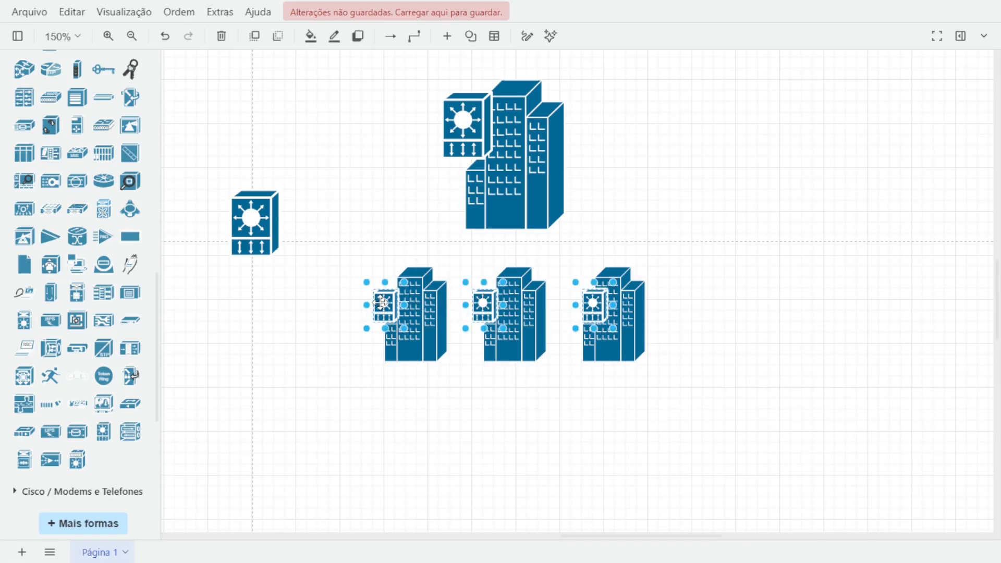
{"action": "left_click_drag", "start_coordinate": [477, 287], "coordinate": [490, 193]}
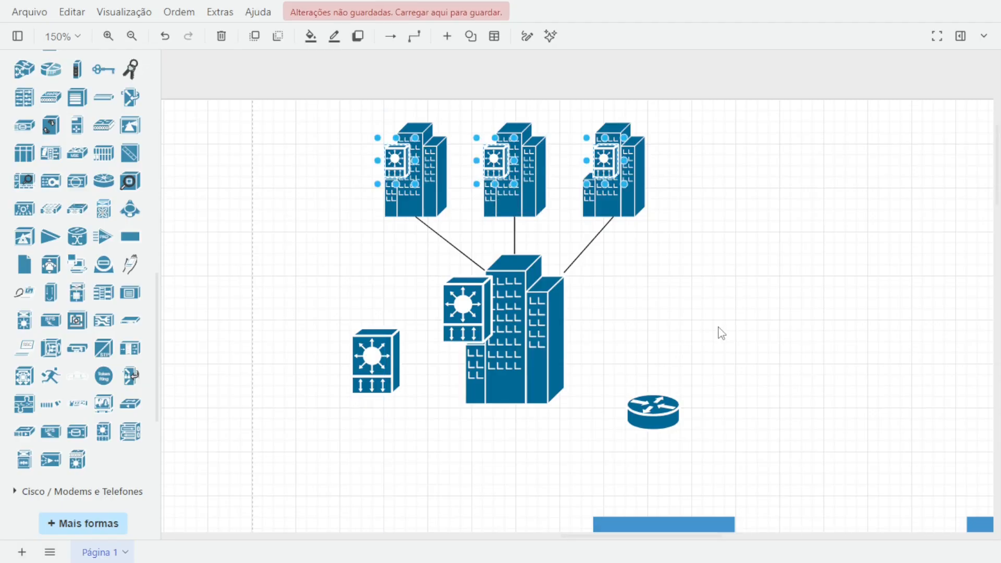
Copy the upper central building's VIP icon and place it near the upper-right router.
{"action": "scroll", "coordinate": [717, 333], "scroll_direction": "down", "scroll_amount": 2}
{"action": "left_click", "coordinate": [461, 256]}
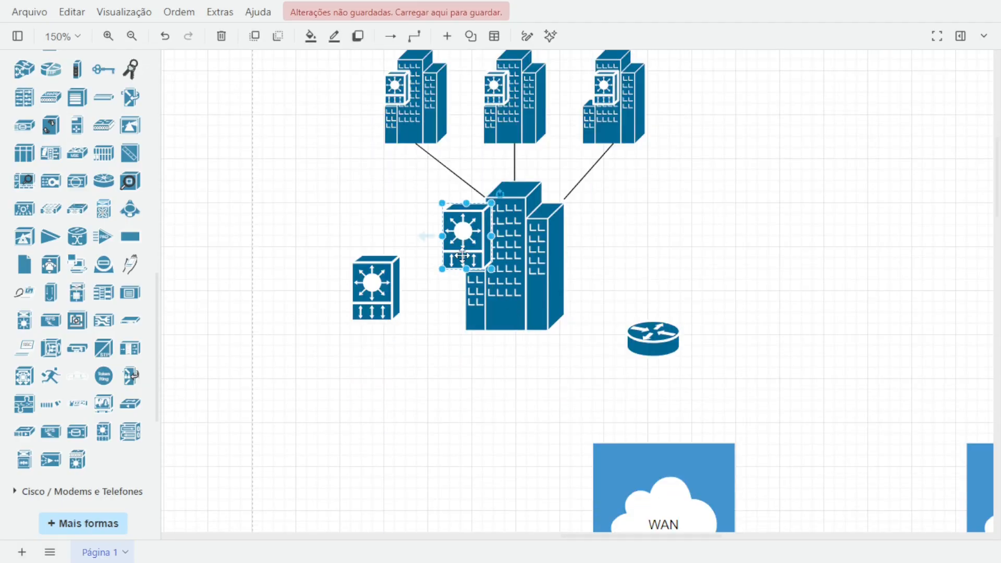
{"action": "left_click_drag", "start_coordinate": [462, 256], "coordinate": [481, 300]}
{"action": "left_click_drag", "start_coordinate": [760, 297], "coordinate": [476, 252]}
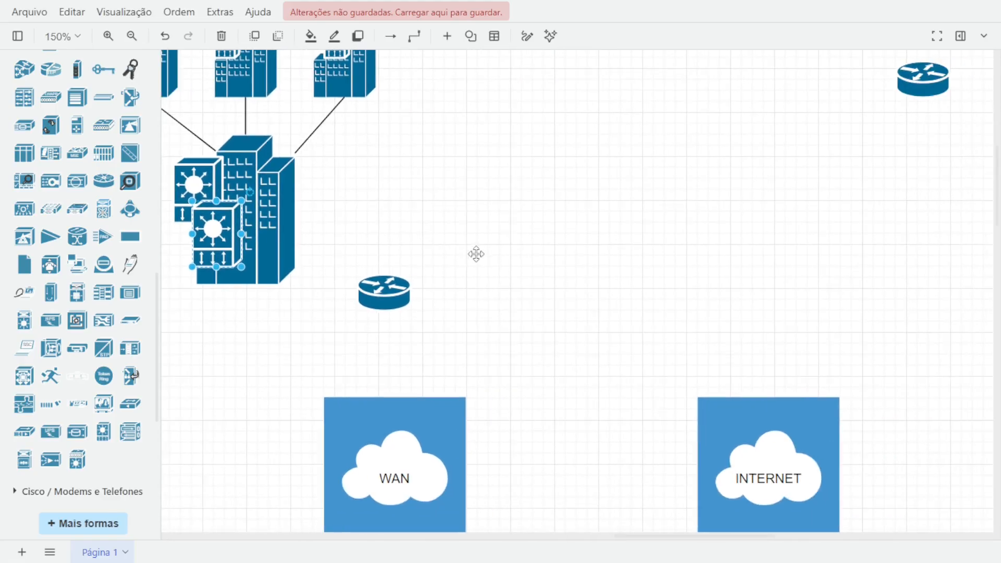
{"action": "left_click_drag", "start_coordinate": [200, 235], "coordinate": [772, 111]}
{"action": "left_click", "coordinate": [653, 252]}
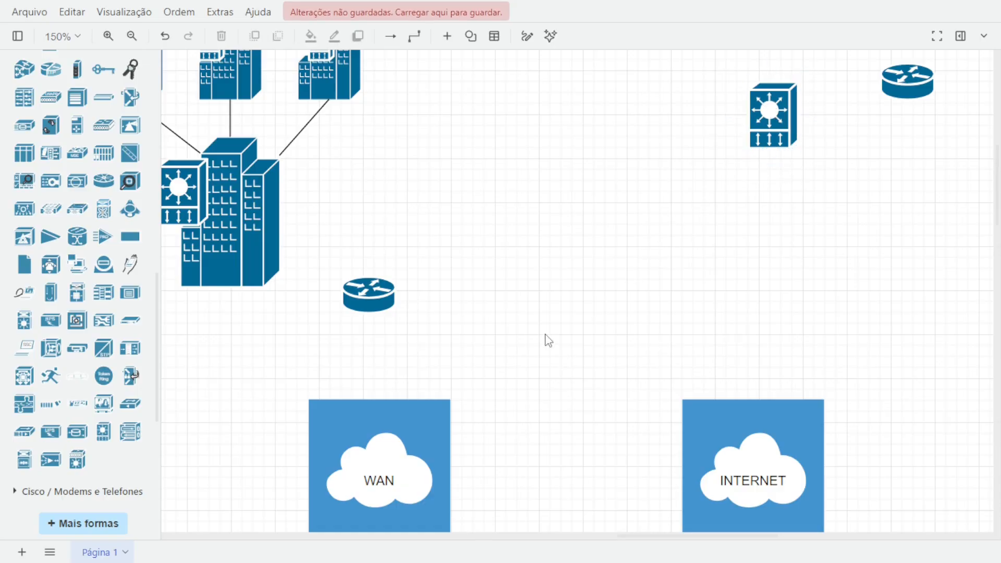
{"action": "scroll", "coordinate": [285, 230], "scroll_direction": "down", "scroll_amount": 2}
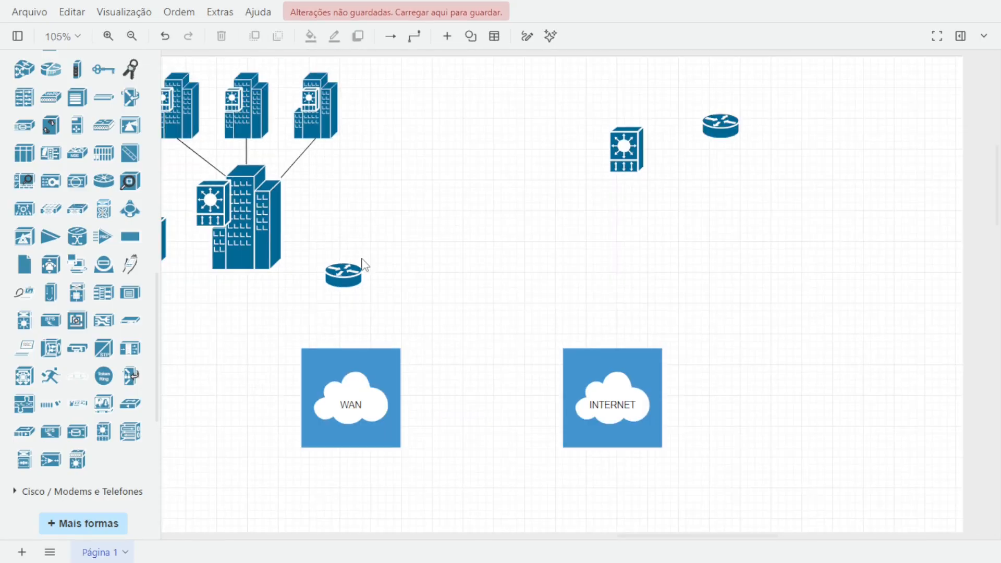
{"action": "scroll", "coordinate": [502, 302], "scroll_direction": "down", "scroll_amount": 5}
{"action": "scroll", "coordinate": [750, 323], "scroll_direction": "up", "scroll_amount": 2}
{"action": "scroll", "coordinate": [704, 334], "scroll_direction": "down", "scroll_amount": 2}
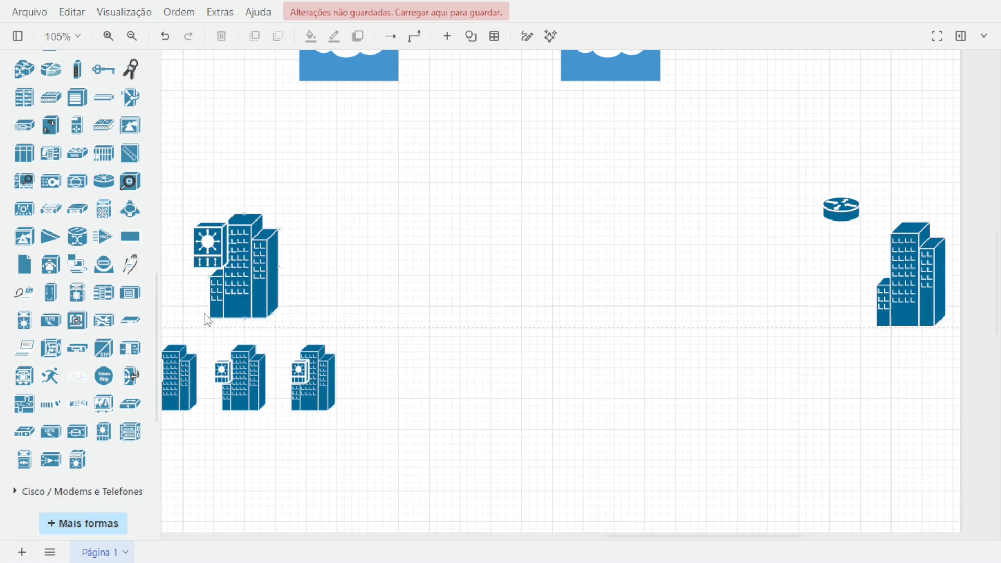
{"action": "left_click", "coordinate": [219, 249]}
{"action": "key", "text": "Delete"}
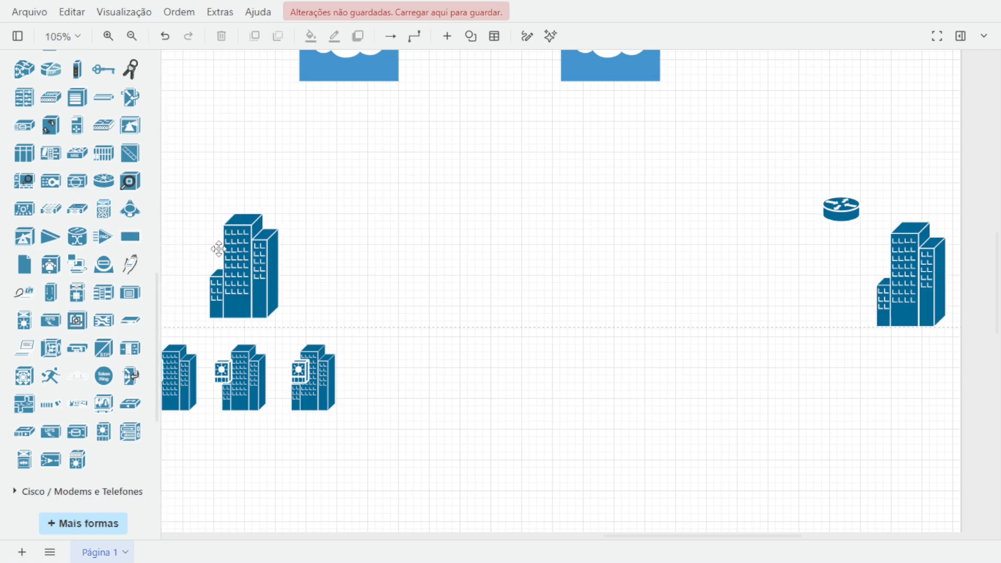
{"action": "key", "text": "ctrl+z"}
Paste a VIP icon onto the right building and place a copy just left of it.
{"action": "key", "text": "ctrl+v"}
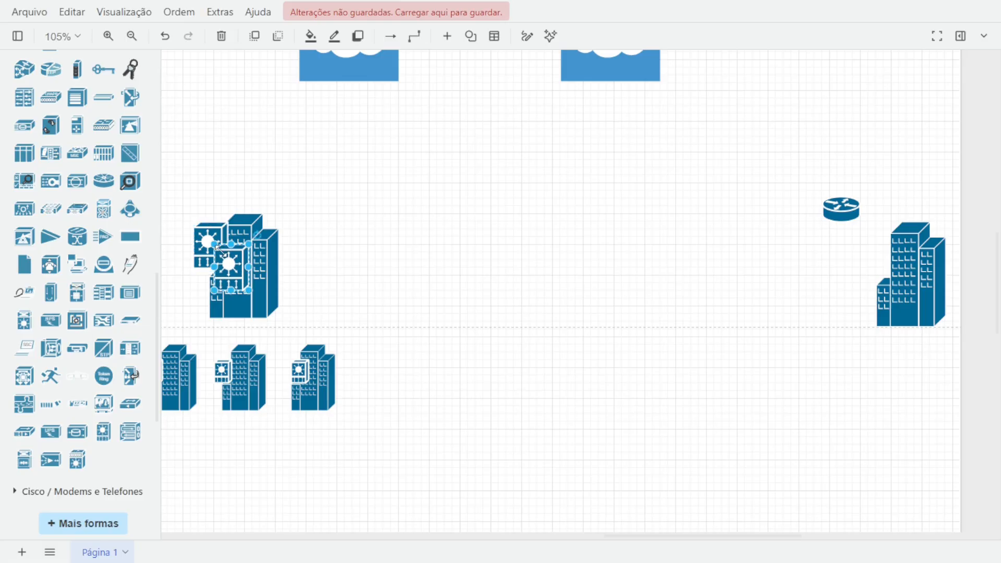
{"action": "left_click_drag", "start_coordinate": [233, 263], "coordinate": [885, 258]}
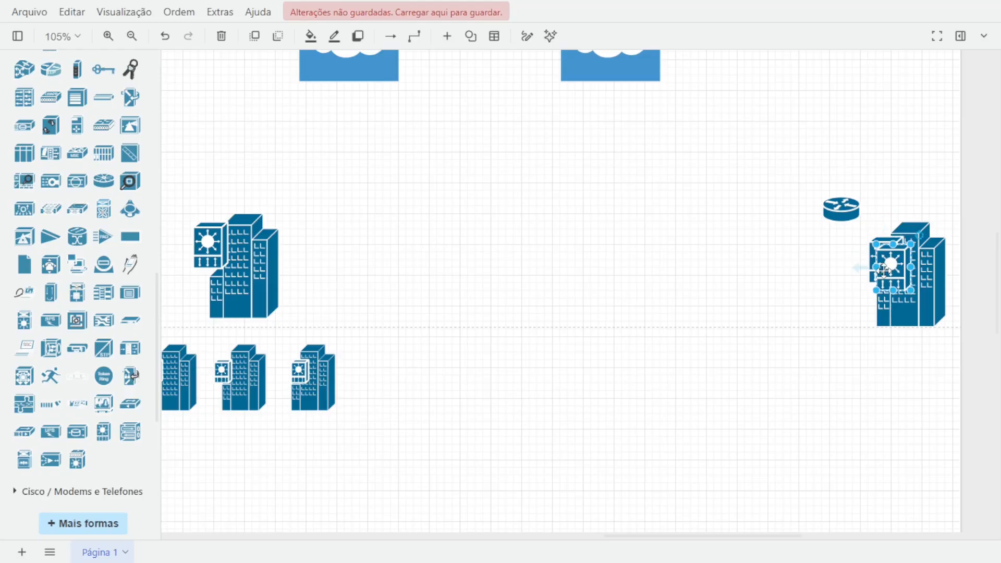
{"action": "left_click_drag", "start_coordinate": [882, 254], "coordinate": [814, 319]}
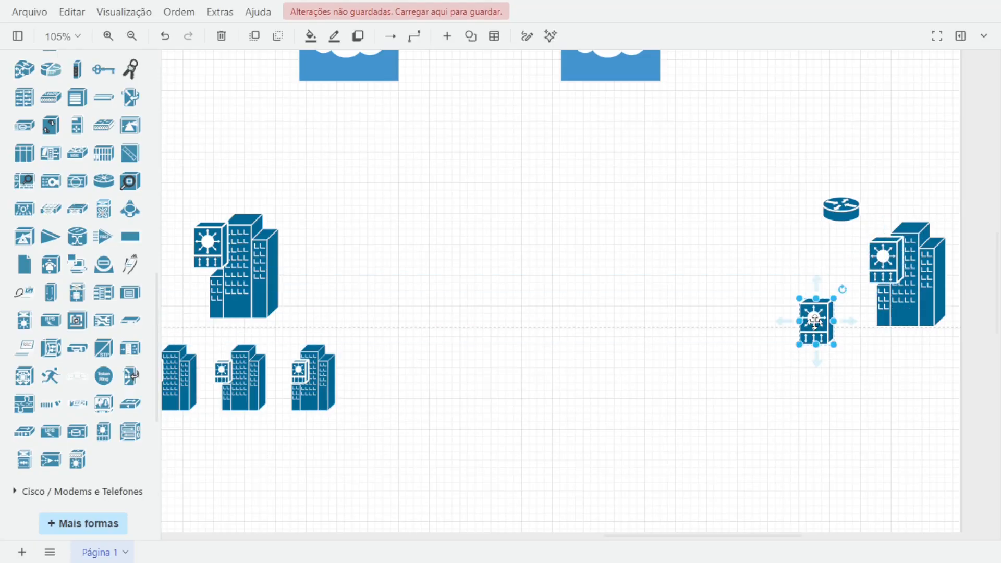
{"action": "left_click", "coordinate": [683, 332]}
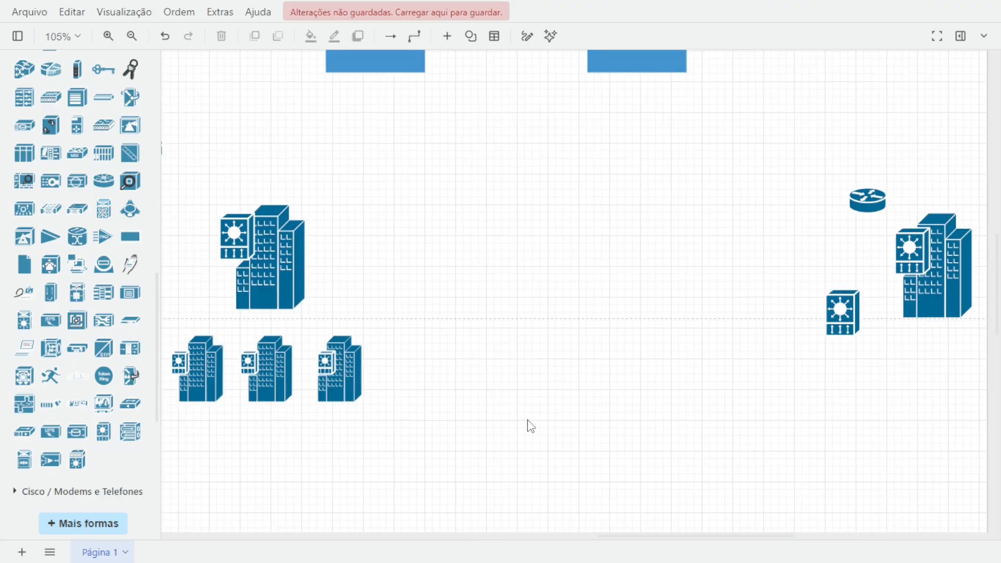
Insert a PBX icon from the Cisco / Diversos shapes and move it onto the right building.
{"action": "mouse_move", "coordinate": [48, 271]}
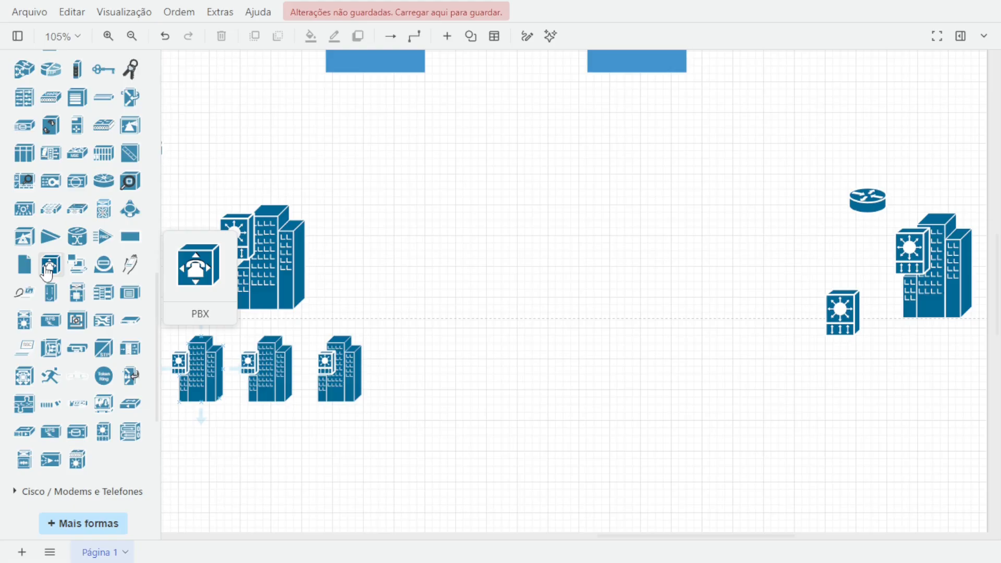
{"action": "left_click", "coordinate": [48, 271]}
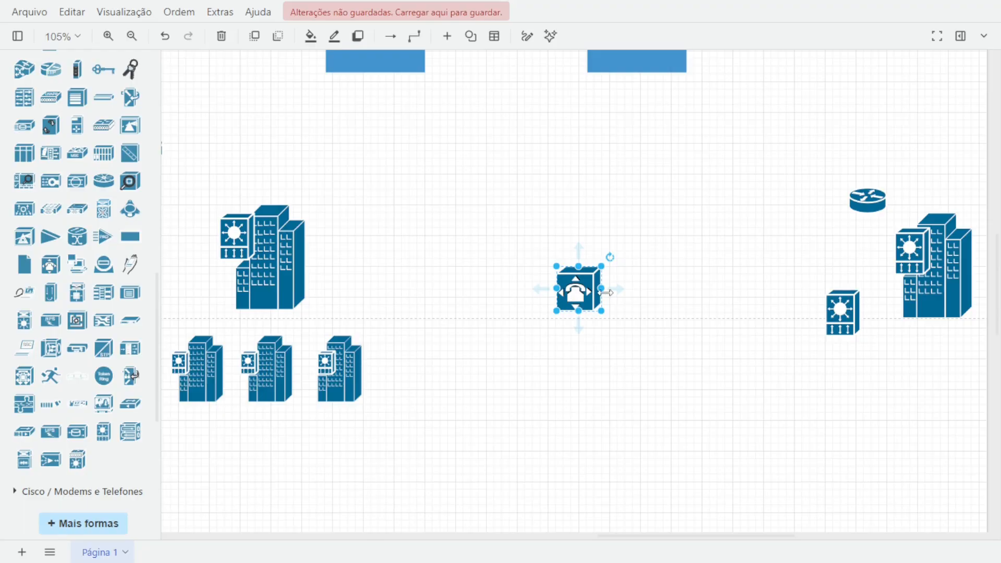
{"action": "left_click_drag", "start_coordinate": [601, 270], "coordinate": [979, 293]}
Paste another PBX icon and place it just below the INTERNET cloud.
{"action": "key", "text": "ctrl+v"}
{"action": "left_click_drag", "start_coordinate": [827, 172], "coordinate": [609, 100]}
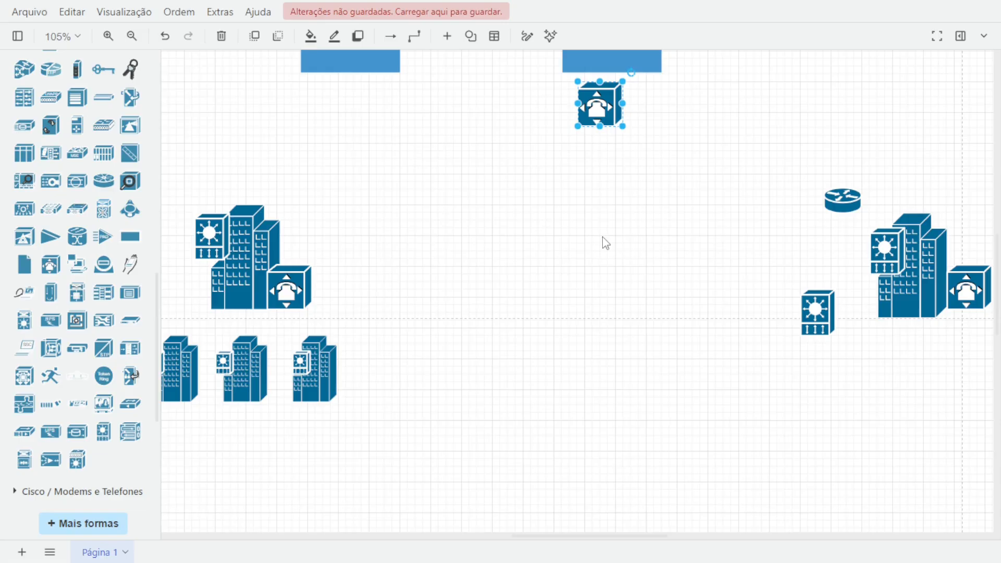
{"action": "scroll", "coordinate": [602, 234], "scroll_direction": "up", "scroll_amount": 5}
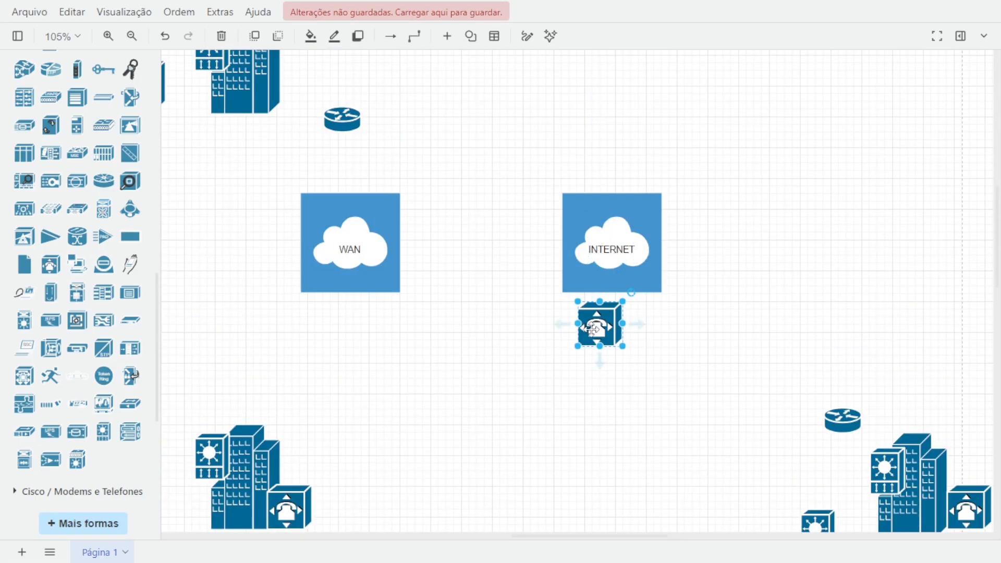
Move the PBX icon from below the INTERNET cloud onto the upper central building beside its router.
{"action": "left_click_drag", "start_coordinate": [580, 324], "coordinate": [284, 84]}
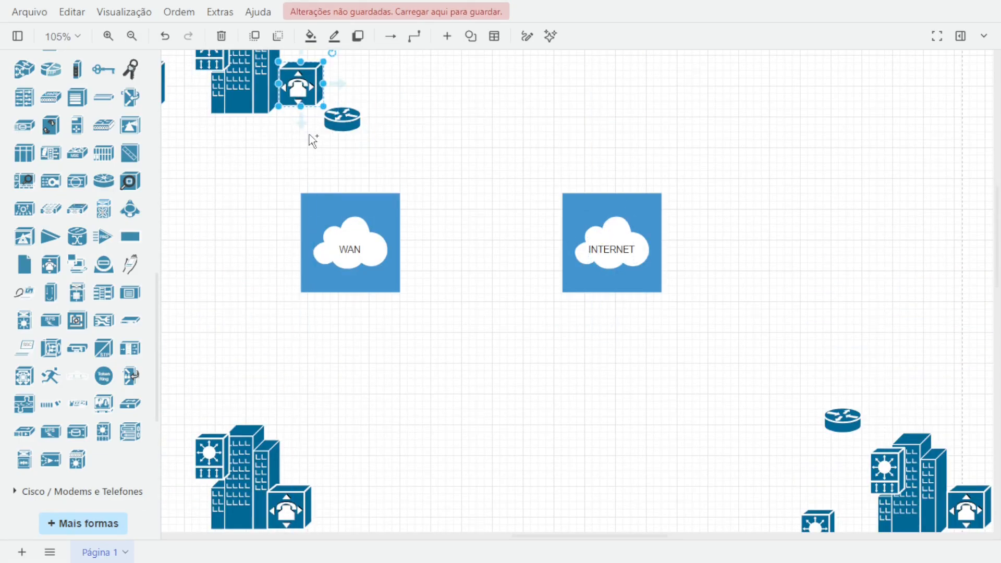
{"action": "scroll", "coordinate": [313, 138], "scroll_direction": "up", "scroll_amount": 4}
{"action": "left_click_drag", "start_coordinate": [447, 276], "coordinate": [570, 278]}
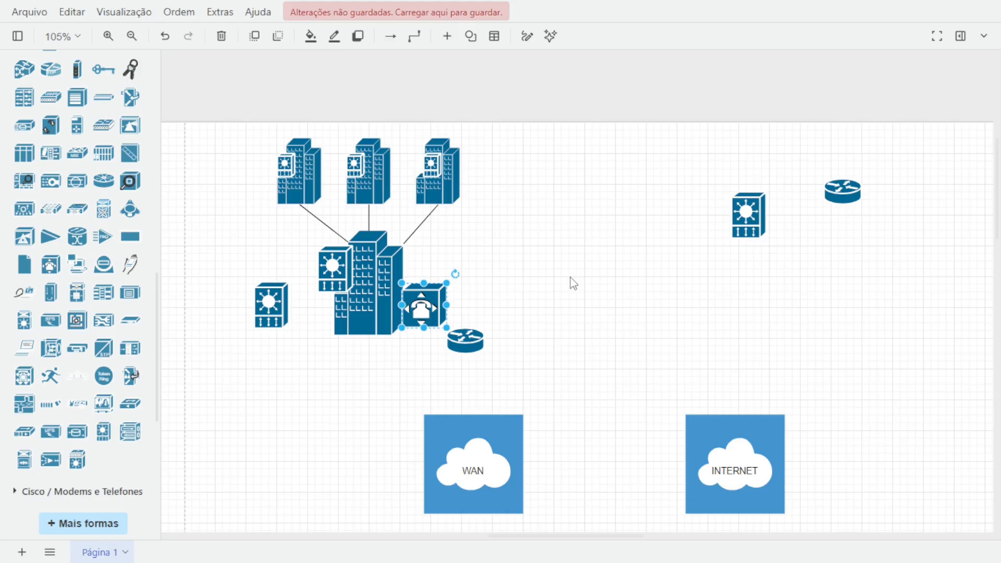
Paste PBX icons onto the small buildings above the upper central building.
{"action": "key", "text": "ctrl+v"}
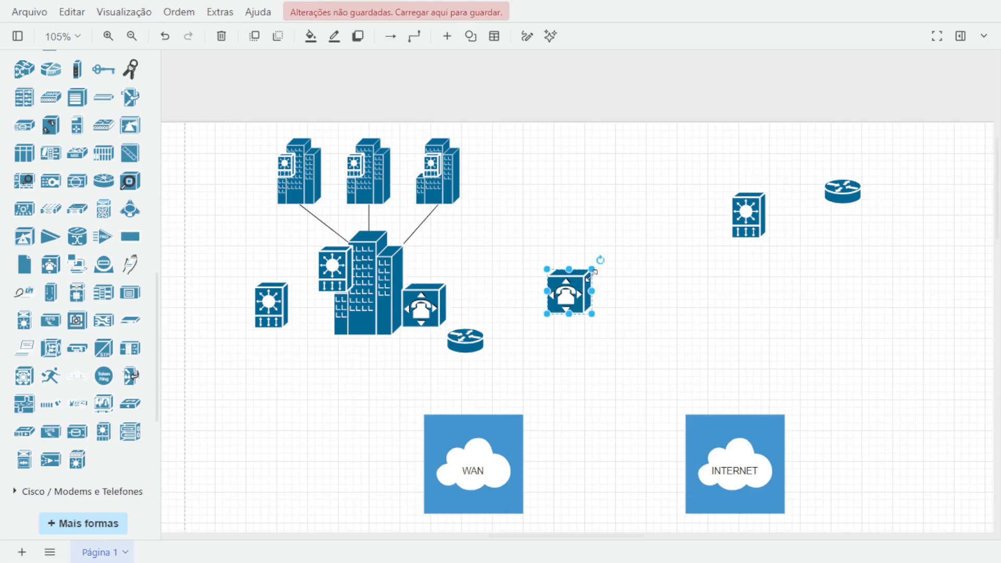
{"action": "left_click_drag", "start_coordinate": [564, 292], "coordinate": [327, 203]}
{"action": "scroll", "coordinate": [324, 196], "scroll_direction": "down", "scroll_amount": 1}
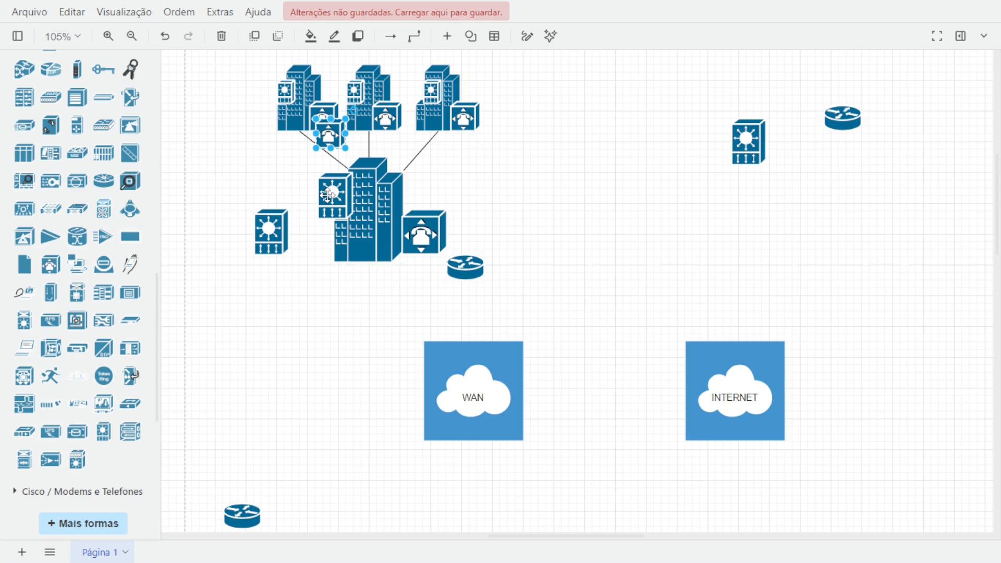
Place PBX icons on the three small buildings below the lower central building.
{"action": "left_click_drag", "start_coordinate": [324, 128], "coordinate": [394, 409]}
{"action": "scroll", "coordinate": [394, 409], "scroll_direction": "down", "scroll_amount": 5}
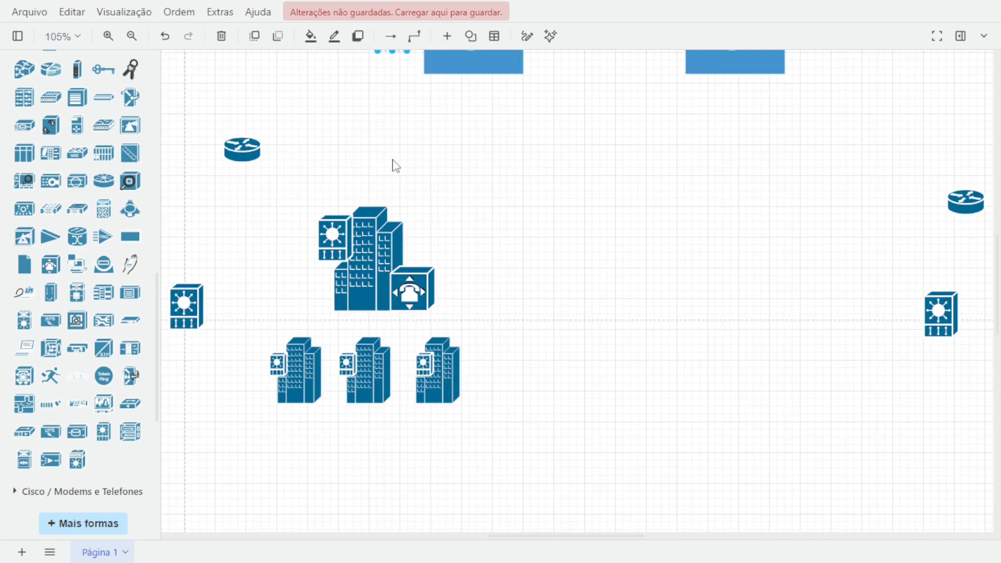
{"action": "scroll", "coordinate": [393, 163], "scroll_direction": "up", "scroll_amount": 2}
{"action": "left_click_drag", "start_coordinate": [390, 182], "coordinate": [480, 461]}
{"action": "scroll", "coordinate": [488, 323], "scroll_direction": "down", "scroll_amount": 2}
{"action": "left_click_drag", "start_coordinate": [489, 316], "coordinate": [318, 387]}
{"action": "key", "text": "ctrl+d"}
{"action": "left_click", "coordinate": [606, 368]}
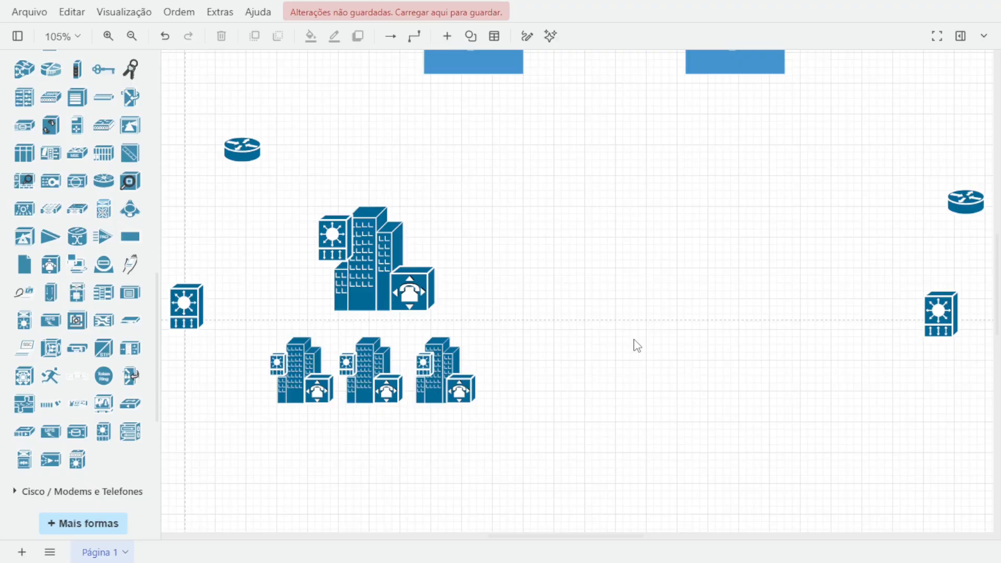
Insert a plain line connecting the lower central building to the right small building below it.
{"action": "scroll", "coordinate": [637, 345], "scroll_direction": "down", "scroll_amount": 2}
{"action": "scroll", "coordinate": [637, 345], "scroll_direction": "up", "scroll_amount": 1}
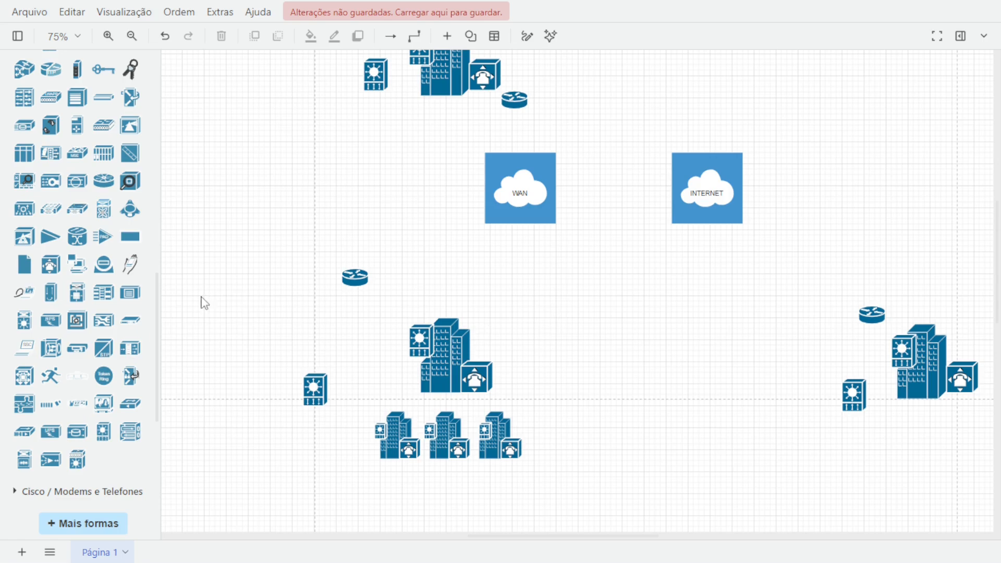
{"action": "scroll", "coordinate": [101, 286], "scroll_direction": "up", "scroll_amount": 15}
{"action": "left_click", "coordinate": [23, 95]}
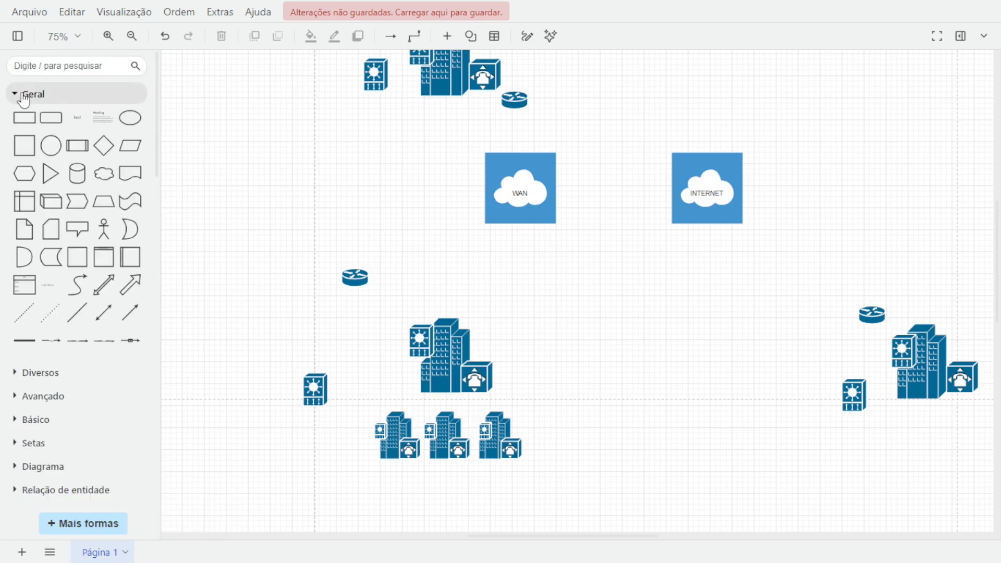
{"action": "left_click", "coordinate": [90, 323]}
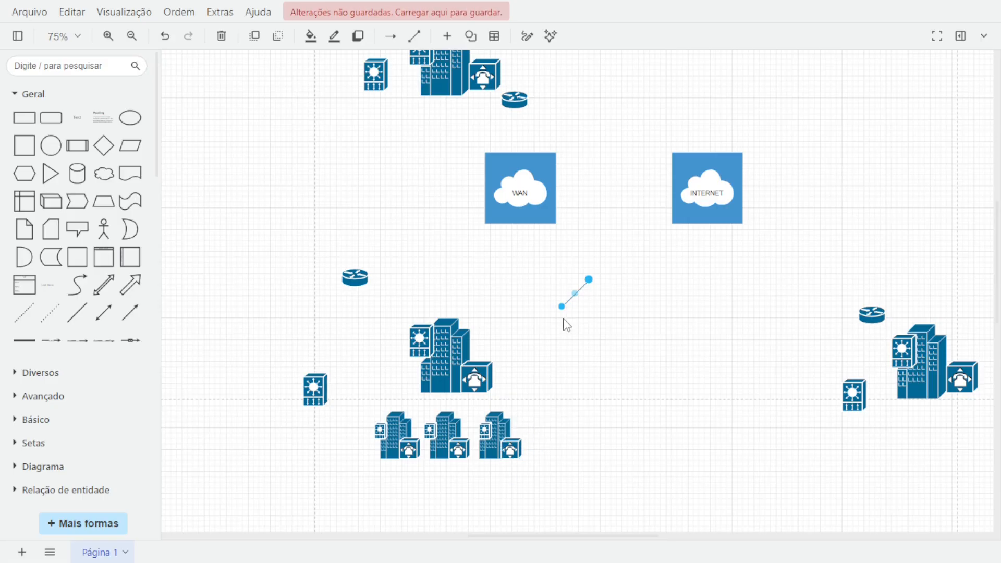
{"action": "mouse_move", "coordinate": [562, 307]}
{"action": "left_mouse_down"}
{"action": "mouse_move", "coordinate": [511, 425]}
{"action": "mouse_move", "coordinate": [495, 411]}
{"action": "left_mouse_up"}
{"action": "left_click_drag", "start_coordinate": [588, 285], "coordinate": [476, 391]}
{"action": "scroll", "coordinate": [568, 505], "scroll_direction": "up", "scroll_amount": 3}
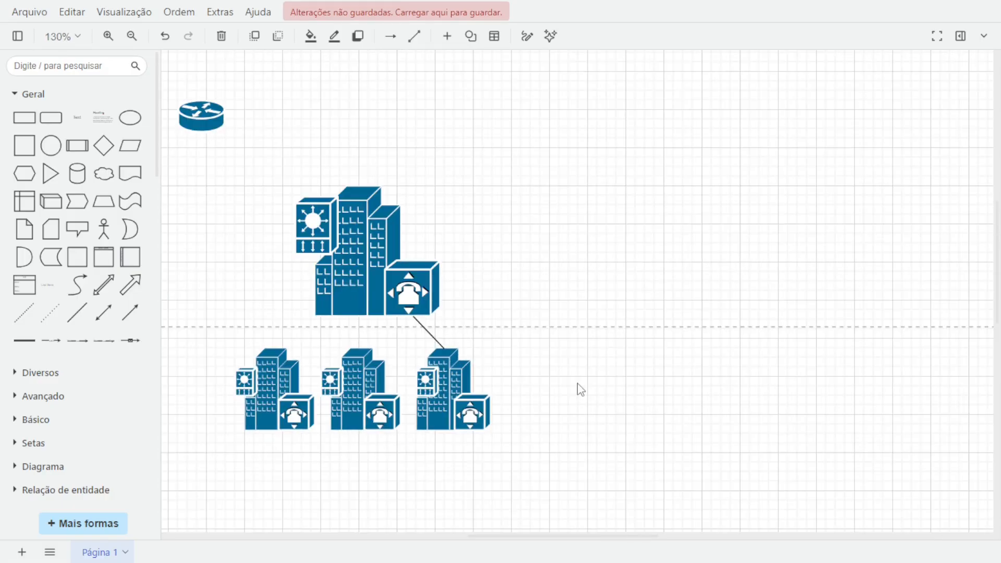
{"action": "double_click", "coordinate": [427, 326]}
{"action": "left_click", "coordinate": [427, 326]}
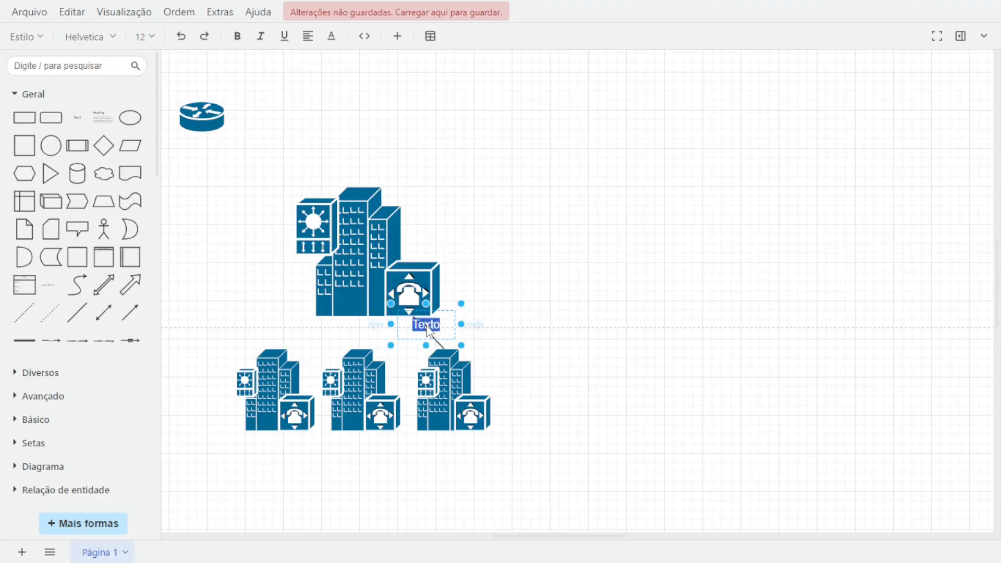
{"action": "key", "text": "ctrl+z"}
Copy the line and connect the lower central building to the middle small building.
{"action": "left_click", "coordinate": [426, 327]}
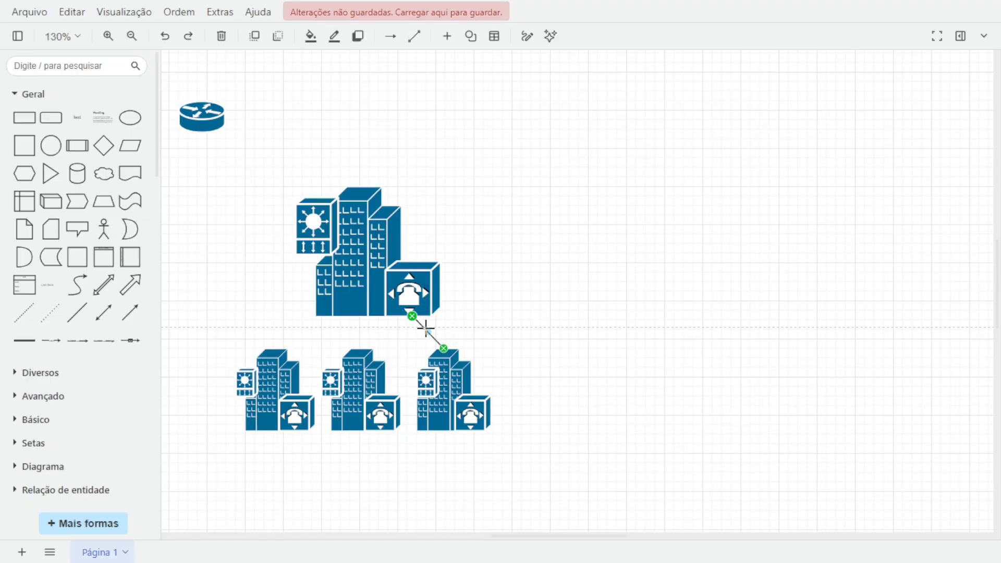
{"action": "key", "text": "ctrl+c"}
{"action": "key", "text": "ctrl+v"}
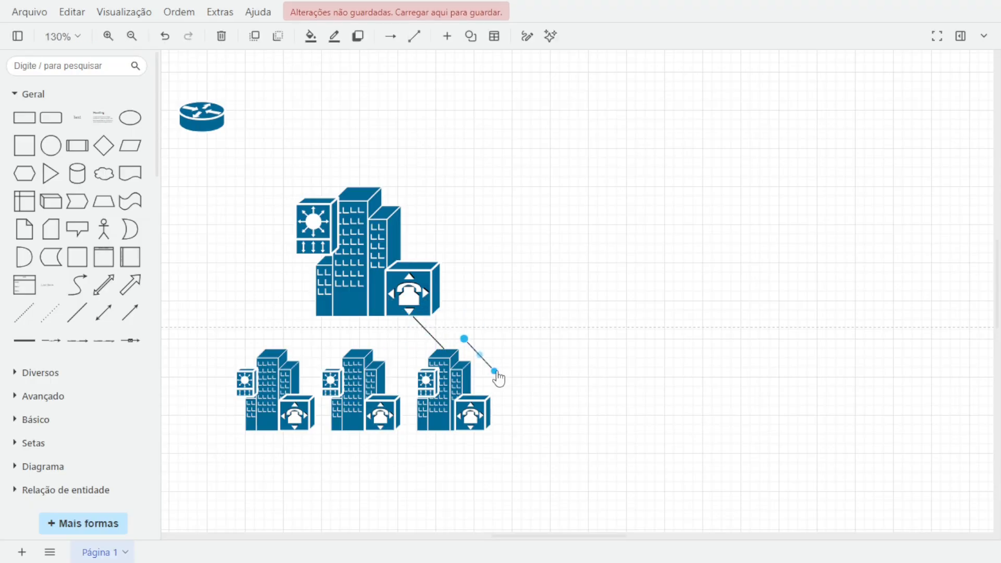
{"action": "left_click_drag", "start_coordinate": [494, 371], "coordinate": [359, 348]}
{"action": "left_click_drag", "start_coordinate": [465, 339], "coordinate": [370, 318]}
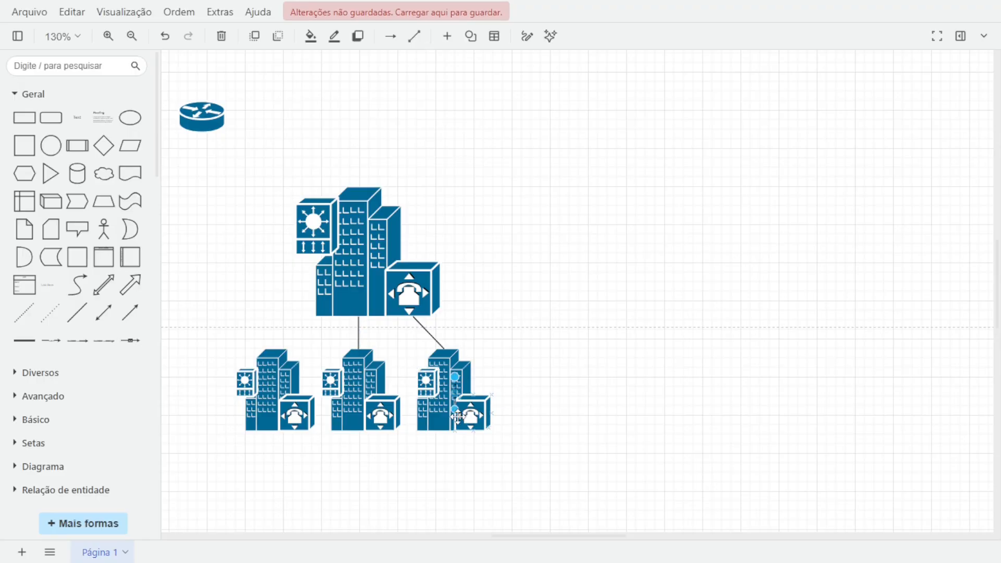
Connect the lower central building to the left small building with another copied line.
{"action": "left_click_drag", "start_coordinate": [456, 412], "coordinate": [271, 348]}
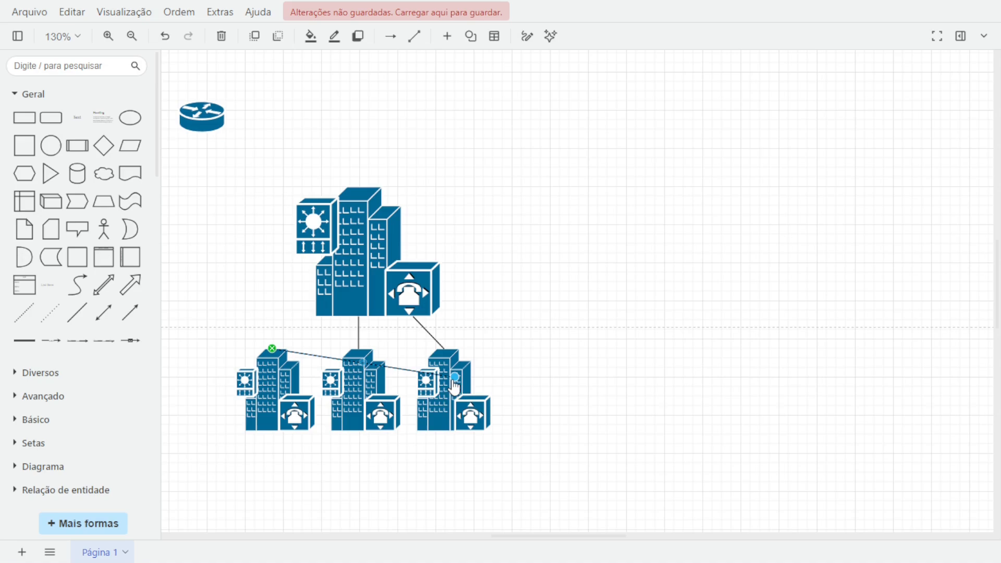
{"action": "left_click_drag", "start_coordinate": [454, 383], "coordinate": [332, 327]}
{"action": "left_click", "coordinate": [625, 373]}
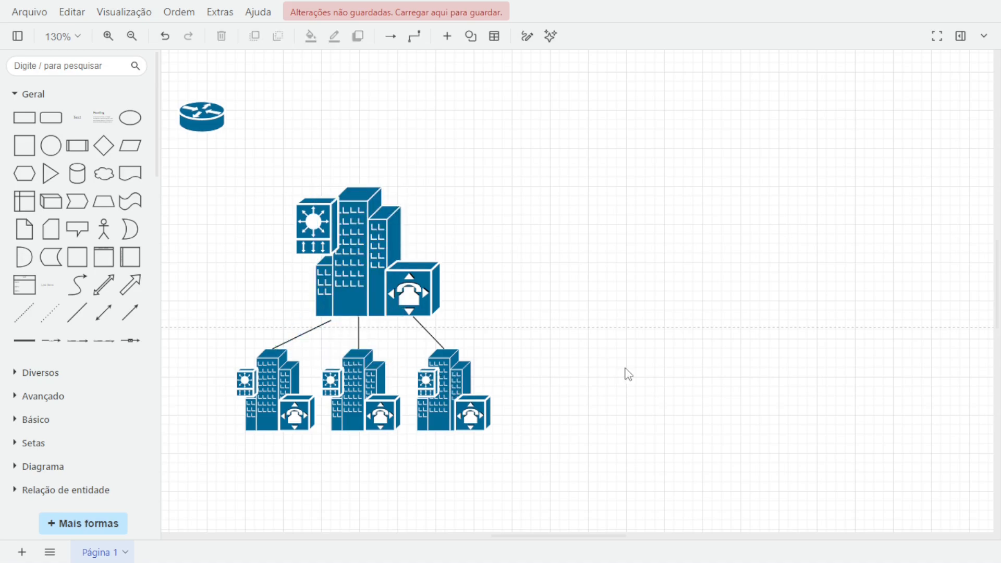
Adjust the left line's end point on the lower central building.
{"action": "scroll", "coordinate": [624, 373], "scroll_direction": "down", "scroll_amount": 4}
{"action": "scroll", "coordinate": [623, 374], "scroll_direction": "up", "scroll_amount": 3}
{"action": "left_click", "coordinate": [328, 250]}
{"action": "left_click_drag", "start_coordinate": [332, 247], "coordinate": [317, 244]}
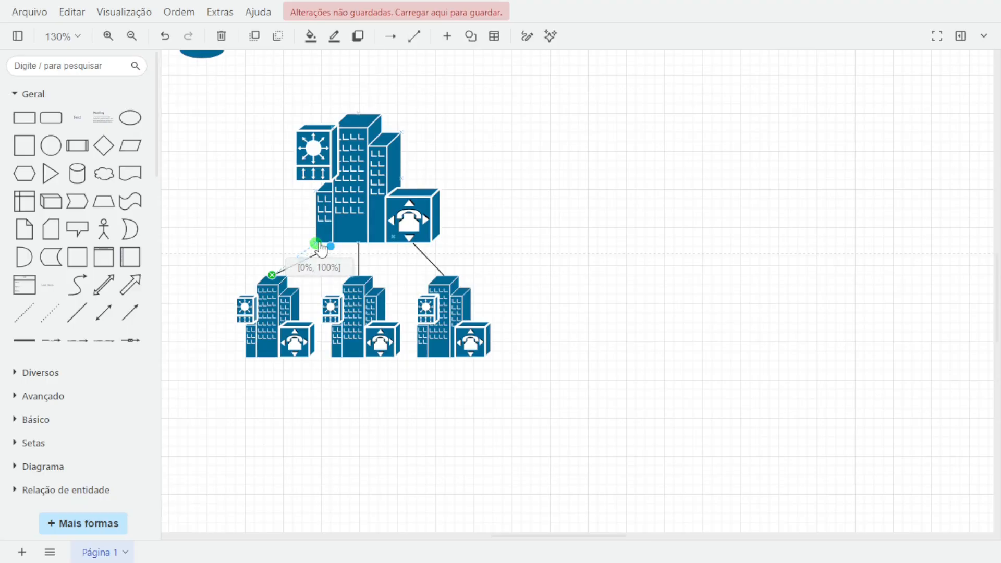
Connect the lower-left VIP switch to the lower central building with a line.
{"action": "scroll", "coordinate": [636, 232], "scroll_direction": "down", "scroll_amount": 2}
{"action": "left_click_drag", "start_coordinate": [406, 246], "coordinate": [426, 246]}
{"action": "left_click_drag", "start_coordinate": [435, 241], "coordinate": [413, 204]}
{"action": "left_click_drag", "start_coordinate": [404, 263], "coordinate": [303, 236]}
{"action": "scroll", "coordinate": [346, 290], "scroll_direction": "up", "scroll_amount": 1}
{"action": "left_click_drag", "start_coordinate": [349, 296], "coordinate": [386, 313]}
{"action": "left_click_drag", "start_coordinate": [340, 328], "coordinate": [339, 178]}
{"action": "left_click", "coordinate": [365, 303]}
Draw lines linking the lower-left router to the lower central building and to the WAN and INTERNET clouds.
{"action": "scroll", "coordinate": [365, 301], "scroll_direction": "up", "scroll_amount": 1}
{"action": "left_click_drag", "start_coordinate": [360, 272], "coordinate": [372, 286]}
{"action": "left_click_drag", "start_coordinate": [358, 273], "coordinate": [347, 240]}
{"action": "left_click_drag", "start_coordinate": [459, 384], "coordinate": [527, 156]}
{"action": "left_click_drag", "start_coordinate": [443, 189], "coordinate": [507, 237]}
{"action": "left_click_drag", "start_coordinate": [412, 286], "coordinate": [349, 241]}
Draw a line from the WAN cloud to the lower-right router.
{"action": "left_click_drag", "start_coordinate": [553, 211], "coordinate": [741, 167]}
{"action": "left_click_drag", "start_coordinate": [599, 181], "coordinate": [843, 207]}
{"action": "left_click_drag", "start_coordinate": [596, 270], "coordinate": [568, 149]}
{"action": "left_click_drag", "start_coordinate": [959, 177], "coordinate": [953, 292]}
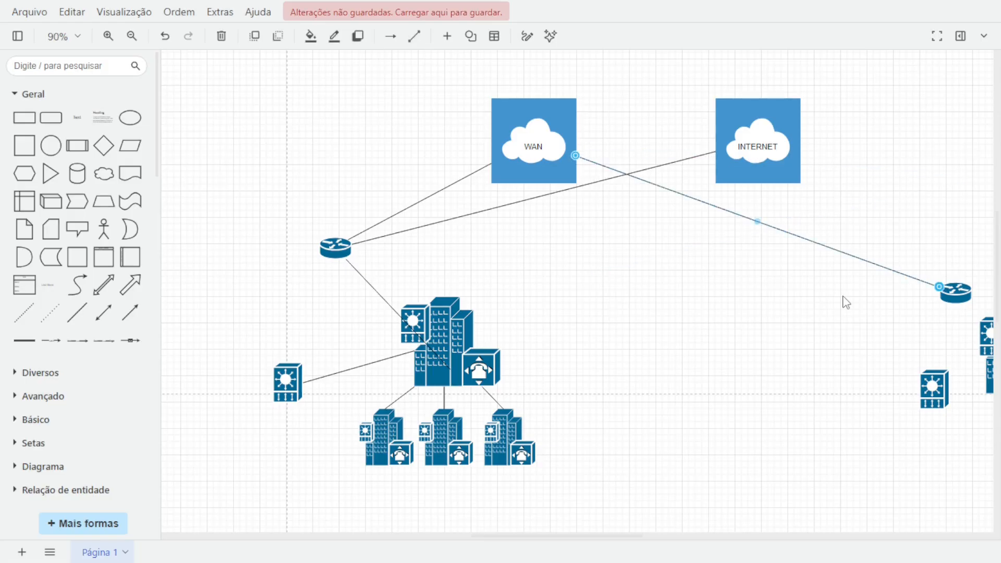
Paste copies of the line and connect the INTERNET cloud to the lower-right router.
{"action": "key", "text": "ctrl+c"}
{"action": "key", "text": "ctrl+v"}
{"action": "left_click_drag", "start_coordinate": [628, 289], "coordinate": [585, 150]}
{"action": "left_click_drag", "start_coordinate": [989, 420], "coordinate": [742, 292]}
{"action": "key", "text": "ctrl+c"}
{"action": "key", "text": "ctrl+v"}
{"action": "left_click_drag", "start_coordinate": [857, 387], "coordinate": [771, 334]}
Connect the upper central router to the WAN and INTERNET clouds with lines.
{"action": "scroll", "coordinate": [464, 359], "scroll_direction": "up", "scroll_amount": 3}
{"action": "scroll", "coordinate": [464, 359], "scroll_direction": "left", "scroll_amount": 4}
{"action": "left_click_drag", "start_coordinate": [464, 362], "coordinate": [572, 382], "text": "ctrl"}
{"action": "left_click_drag", "start_coordinate": [621, 356], "coordinate": [548, 209]}
{"action": "left_click_drag", "start_coordinate": [479, 433], "coordinate": [561, 255]}
{"action": "left_click_drag", "start_coordinate": [558, 237], "coordinate": [549, 207]}
{"action": "left_click_drag", "start_coordinate": [561, 288], "coordinate": [798, 283]}
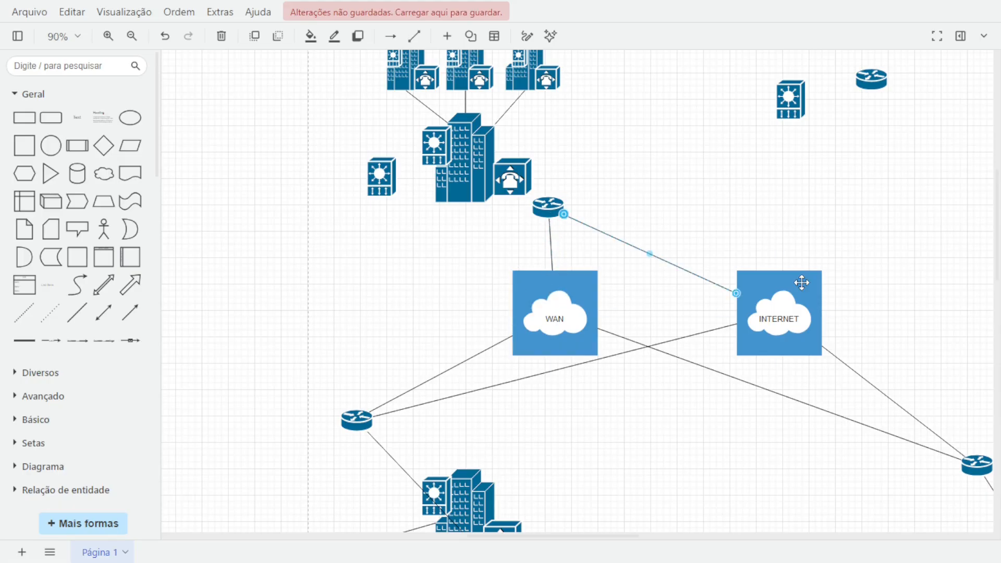
Connect the INTERNET cloud to the upper-right router with a line.
{"action": "left_click_drag", "start_coordinate": [660, 257], "coordinate": [752, 294], "text": "ctrl"}
{"action": "left_click_drag", "start_coordinate": [829, 331], "coordinate": [872, 81]}
{"action": "left_click_drag", "start_coordinate": [657, 250], "coordinate": [782, 276]}
{"action": "left_click", "coordinate": [765, 201]}
{"action": "left_click_drag", "start_coordinate": [765, 201], "coordinate": [679, 197]}
Reposition a line end from the WAN cloud toward the upper central building's VIP switch.
{"action": "left_click_drag", "start_coordinate": [465, 243], "coordinate": [481, 266], "text": "ctrl"}
{"action": "left_click_drag", "start_coordinate": [480, 238], "coordinate": [338, 141]}
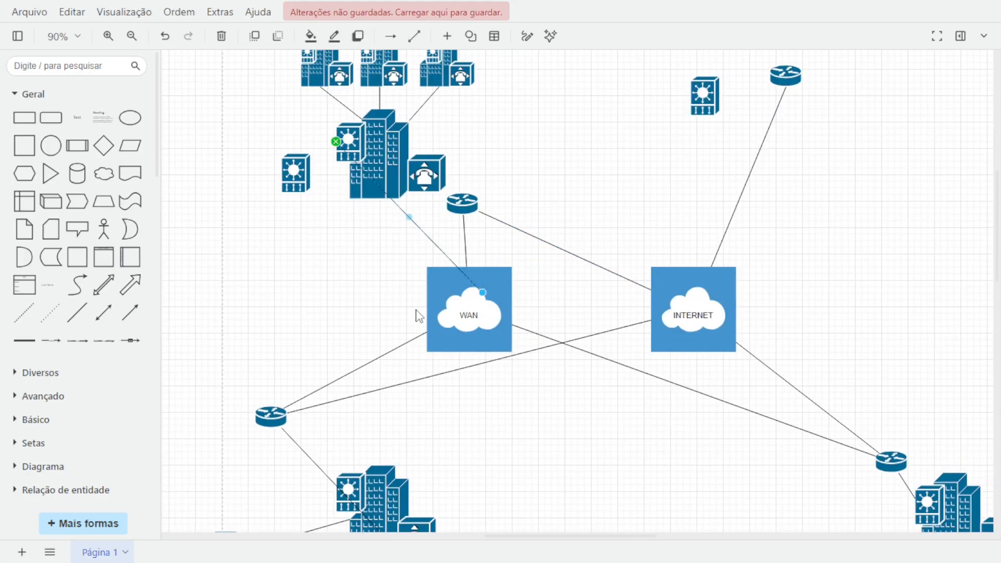
{"action": "left_click_drag", "start_coordinate": [482, 291], "coordinate": [304, 173]}
{"action": "left_click_drag", "start_coordinate": [337, 142], "coordinate": [350, 161]}
{"action": "left_click", "coordinate": [369, 236]}
{"action": "left_click_drag", "start_coordinate": [369, 236], "coordinate": [210, 72]}
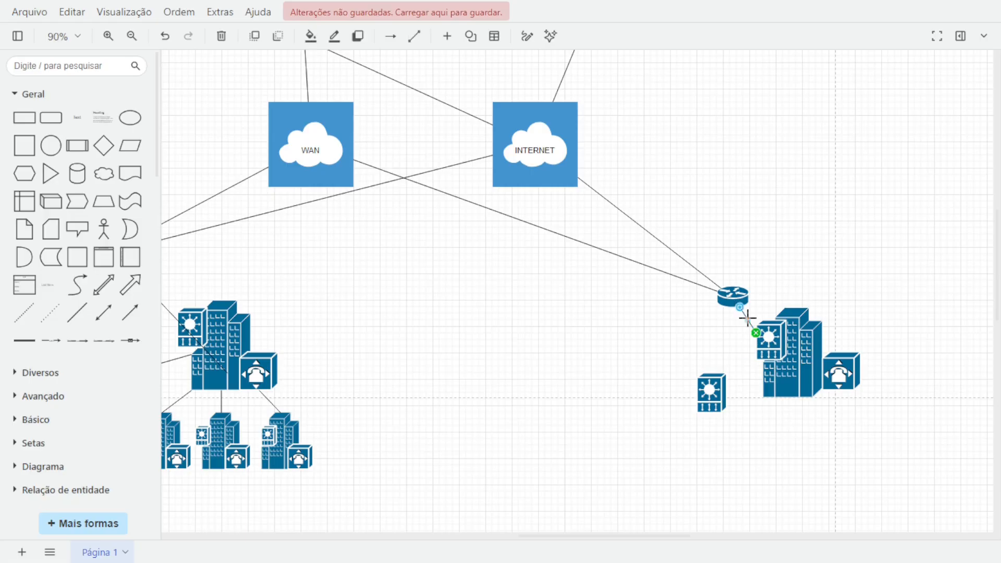
Connect the lower-right router and the nearby VIP switch to the right building with lines.
{"action": "left_click_drag", "start_coordinate": [748, 319], "coordinate": [777, 356], "text": "ctrl"}
{"action": "left_click_drag", "start_coordinate": [769, 346], "coordinate": [728, 396]}
{"action": "left_click_drag", "start_coordinate": [785, 371], "coordinate": [794, 354]}
{"action": "left_click", "coordinate": [410, 400]}
{"action": "scroll", "coordinate": [410, 400], "scroll_direction": "down", "scroll_amount": 1}
{"action": "left_click_drag", "start_coordinate": [410, 400], "coordinate": [455, 419]}
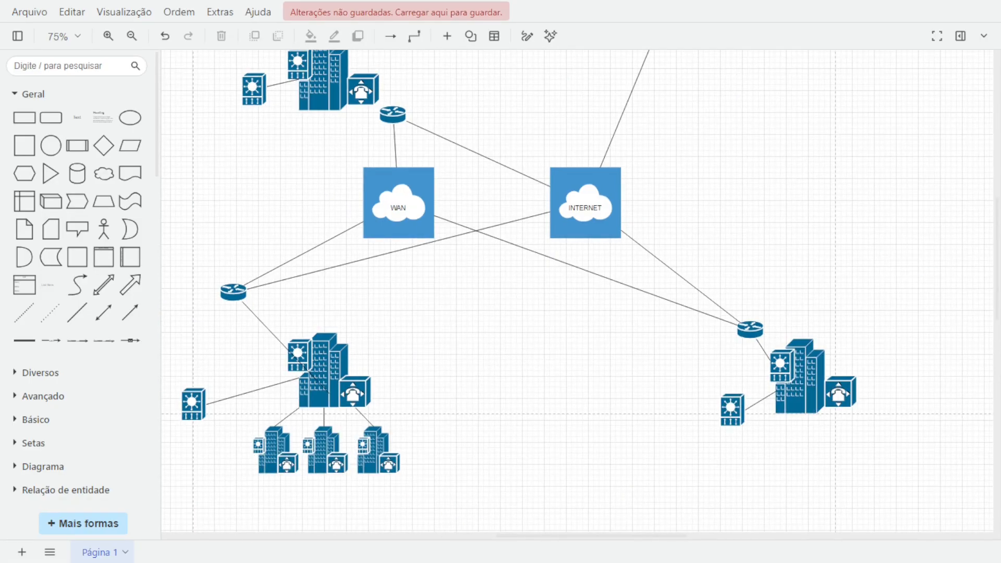
{"action": "left_click_drag", "start_coordinate": [515, 372], "coordinate": [644, 457]}
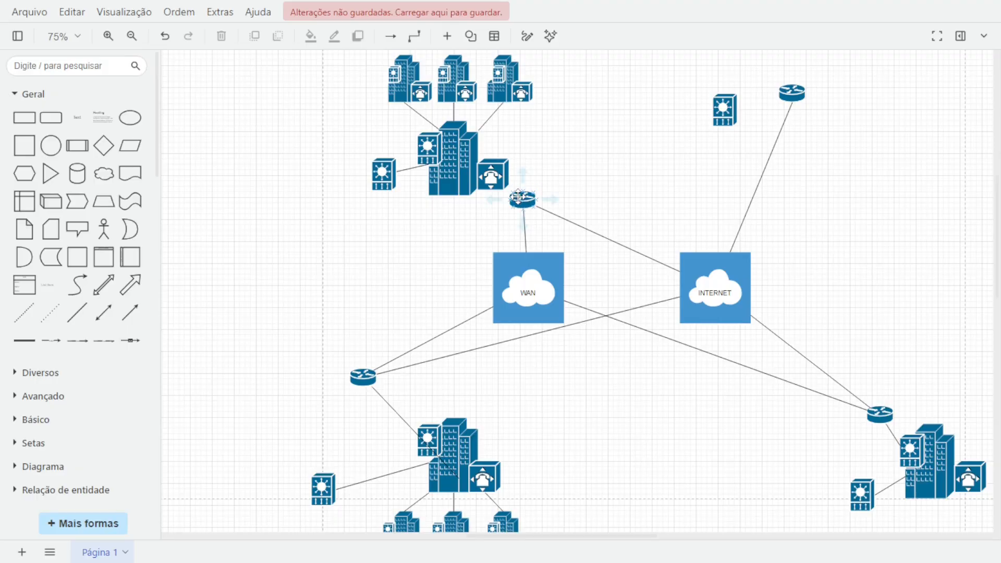
Paste a line and connect the upper central building's PBX to the upper router.
{"action": "left_click", "coordinate": [523, 230]}
{"action": "key", "text": "ctrl+v"}
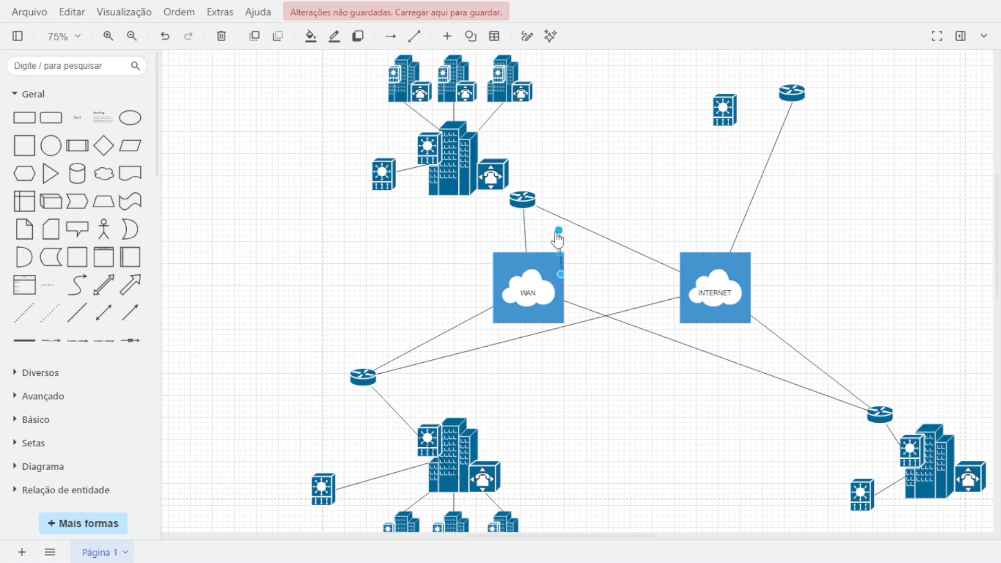
{"action": "left_click_drag", "start_coordinate": [558, 230], "coordinate": [508, 173]}
{"action": "mouse_move", "coordinate": [560, 277]}
{"action": "left_mouse_down"}
{"action": "mouse_move", "coordinate": [537, 255]}
{"action": "mouse_move", "coordinate": [512, 193]}
{"action": "left_mouse_up"}
{"action": "left_click", "coordinate": [618, 165]}
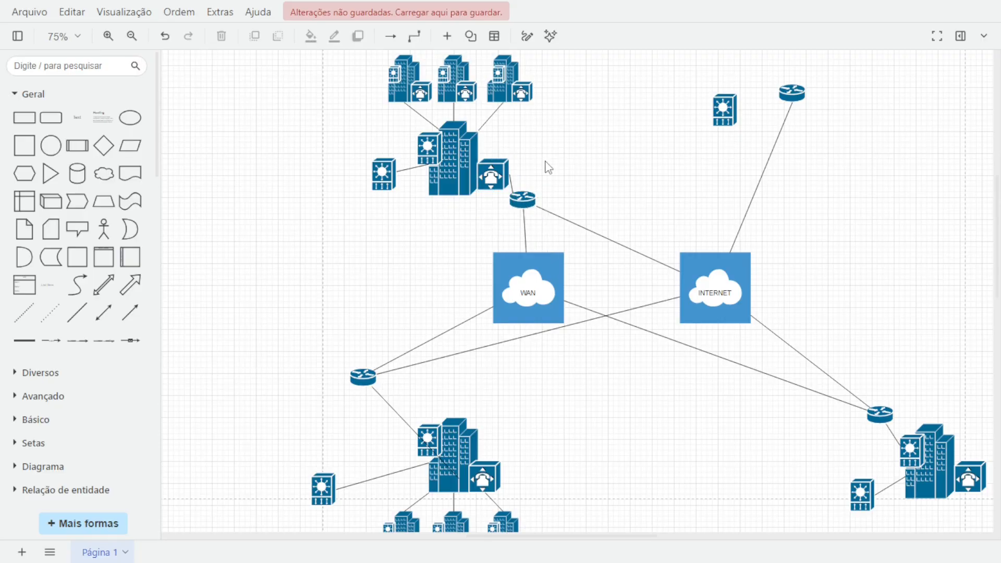
Move the upper central router down and to the right of the upper central building.
{"action": "left_click", "coordinate": [510, 183]}
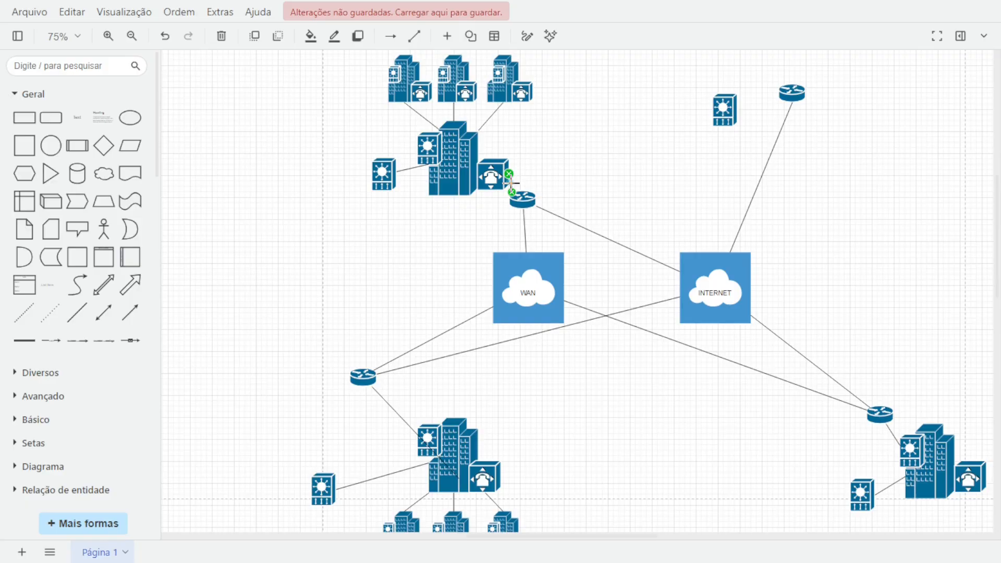
{"action": "left_click_drag", "start_coordinate": [510, 175], "coordinate": [572, 215]}
{"action": "left_click", "coordinate": [520, 207]}
{"action": "left_click", "coordinate": [484, 222]}
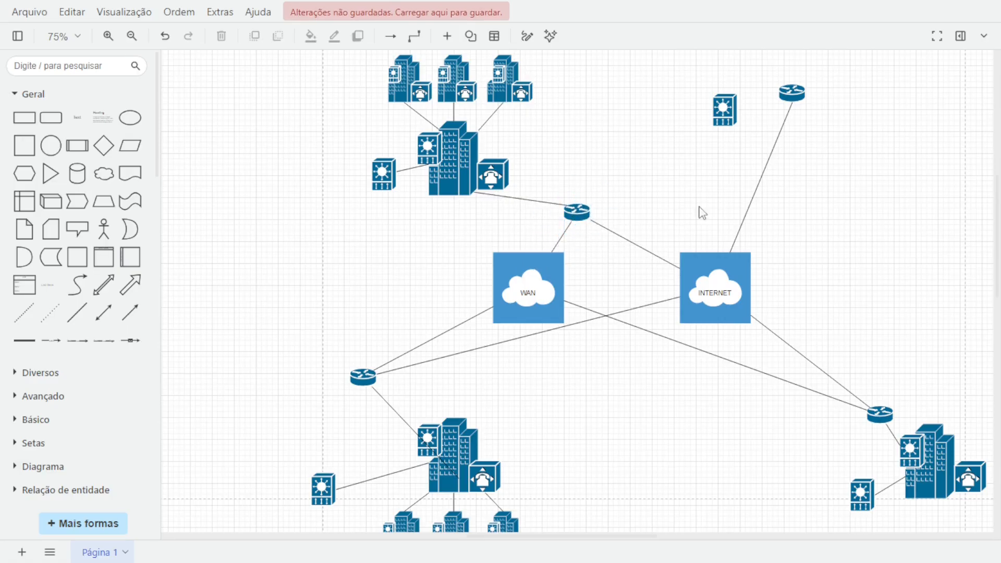
{"action": "left_click_drag", "start_coordinate": [693, 164], "coordinate": [637, 259]}
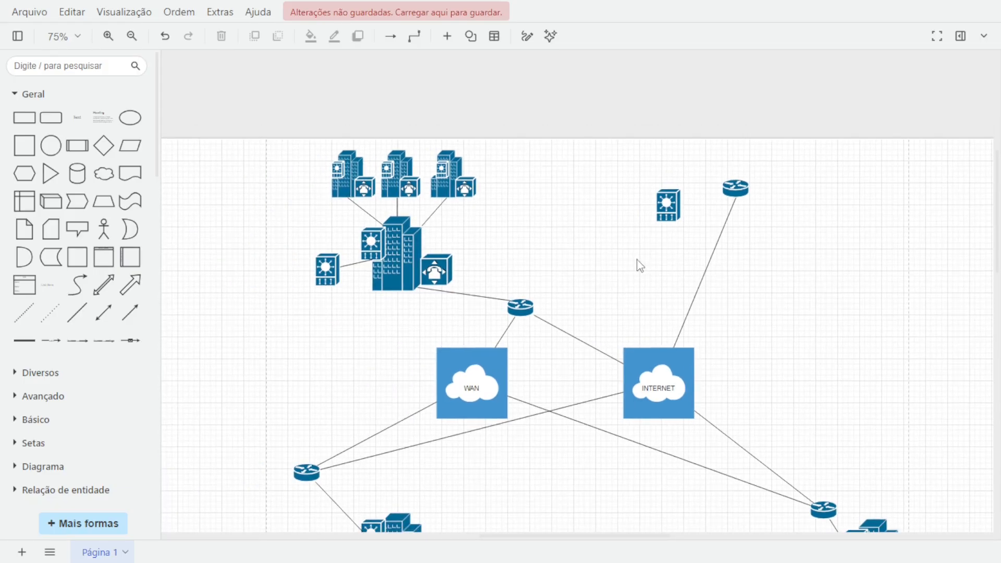
Insert a Firewall from the Cisco / Segurança shapes above the upper-right VIP switch and router.
{"action": "left_click", "coordinate": [22, 95]}
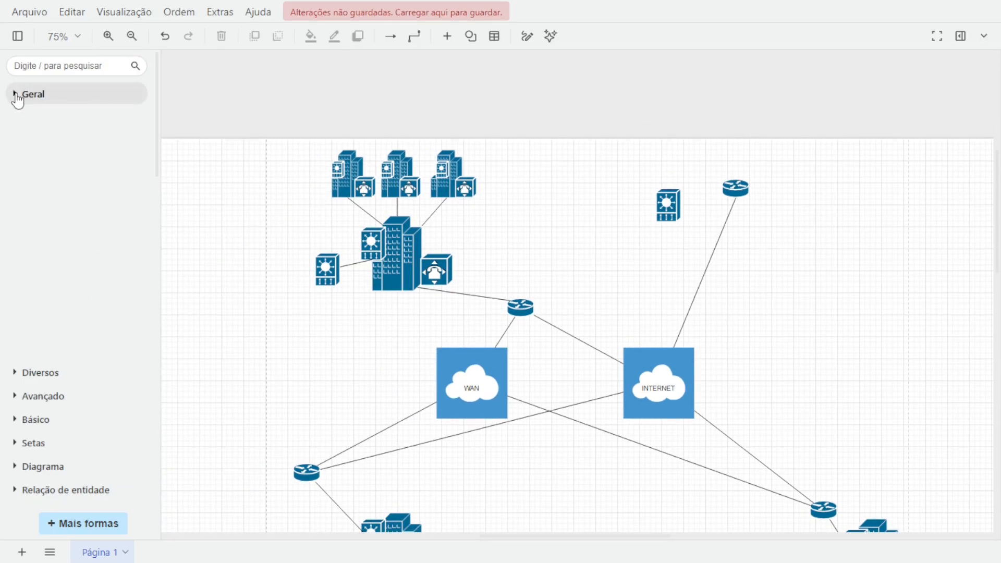
{"action": "left_click", "coordinate": [20, 399]}
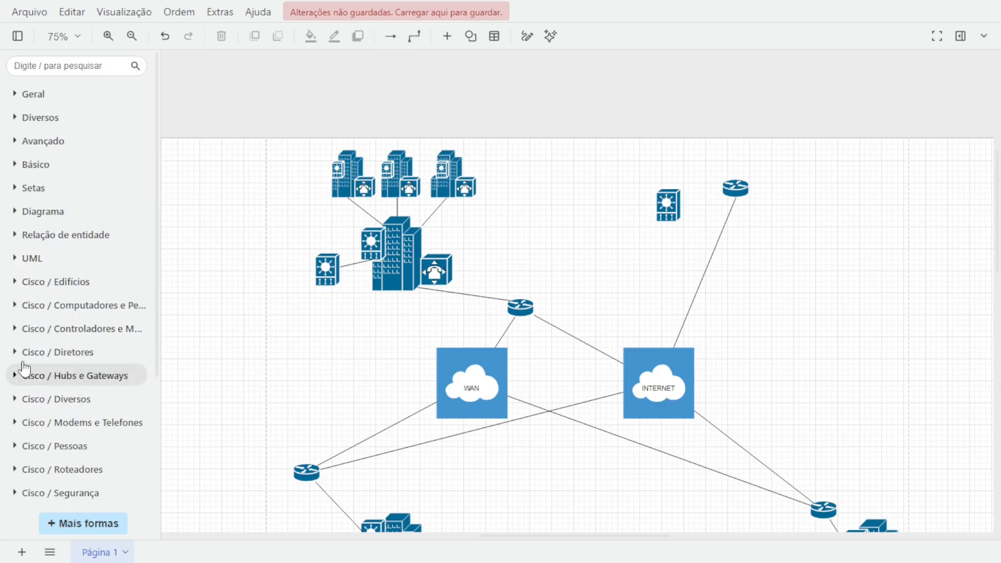
{"action": "scroll", "coordinate": [20, 360], "scroll_direction": "down", "scroll_amount": 3}
{"action": "scroll", "coordinate": [23, 370], "scroll_direction": "down", "scroll_amount": 1}
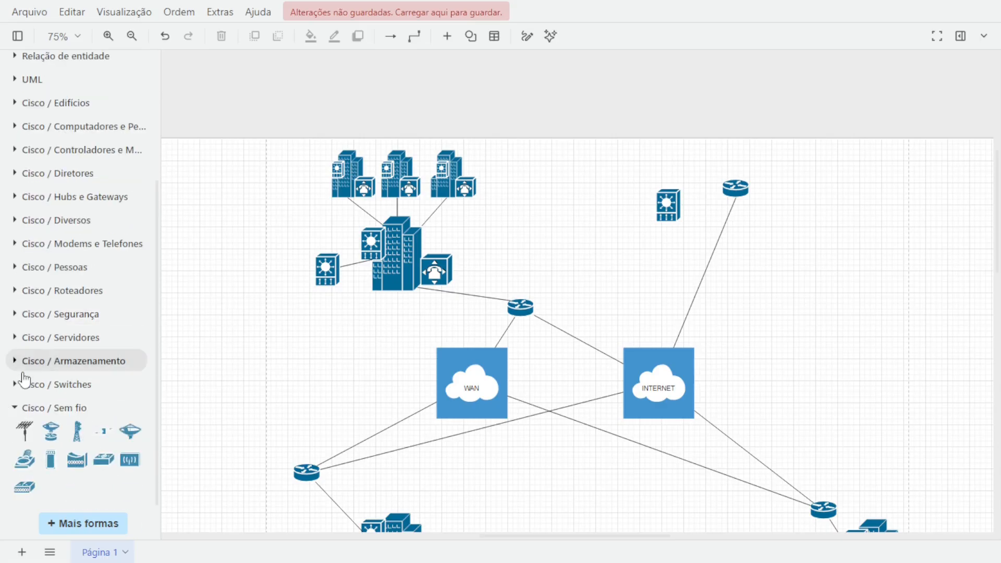
{"action": "left_click", "coordinate": [19, 408]}
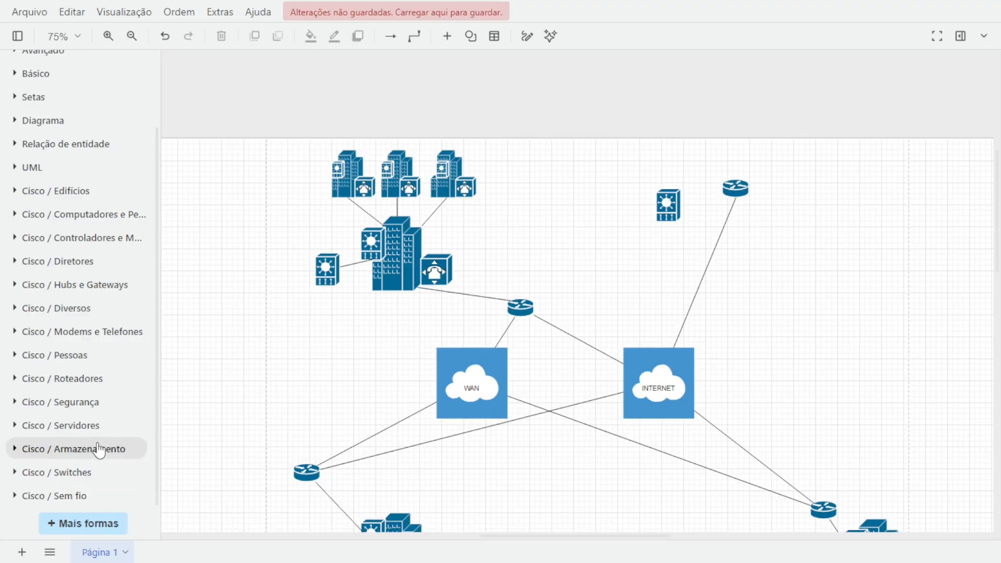
{"action": "left_click", "coordinate": [17, 408]}
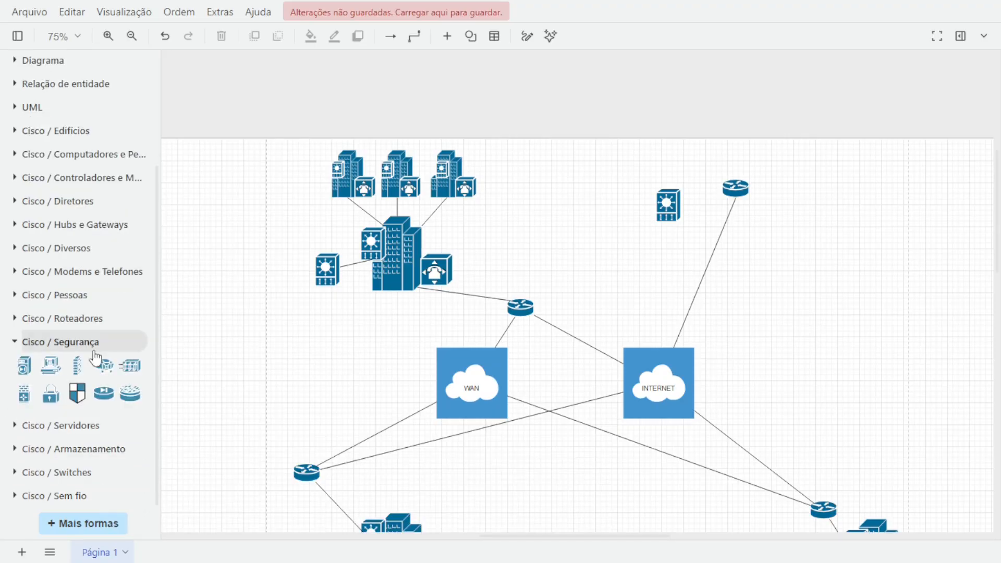
{"action": "mouse_move", "coordinate": [87, 374]}
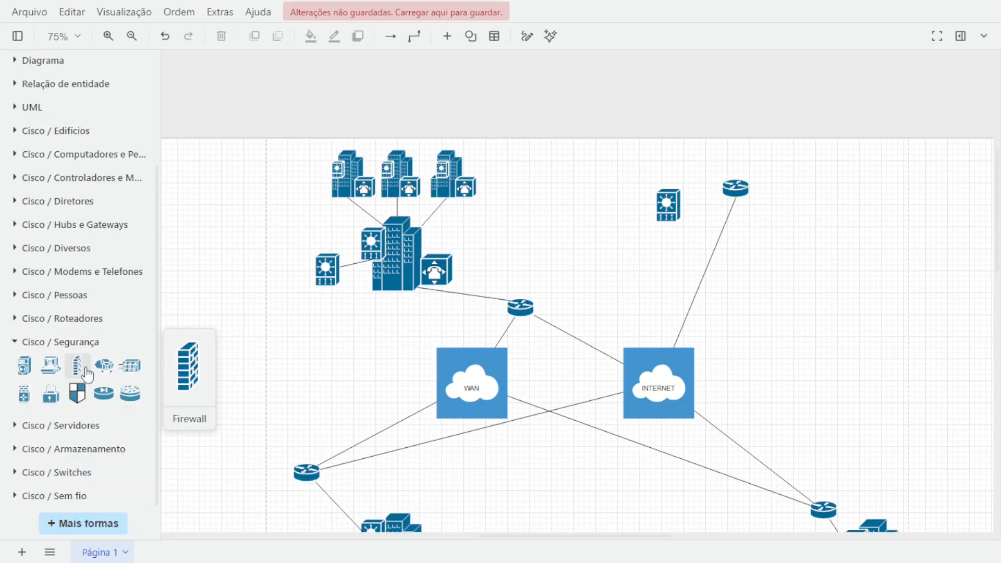
{"action": "left_click_drag", "start_coordinate": [87, 374], "coordinate": [697, 144]}
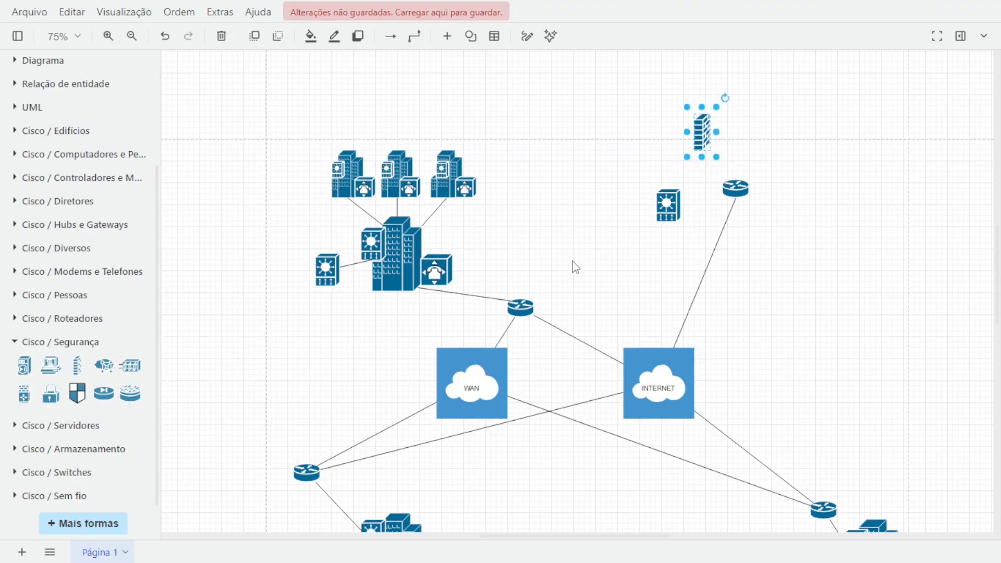
Place a File Server from Cisco / Servidores over the upper-right firewall and bring it to the front.
{"action": "left_click", "coordinate": [16, 342]}
{"action": "left_click", "coordinate": [13, 425]}
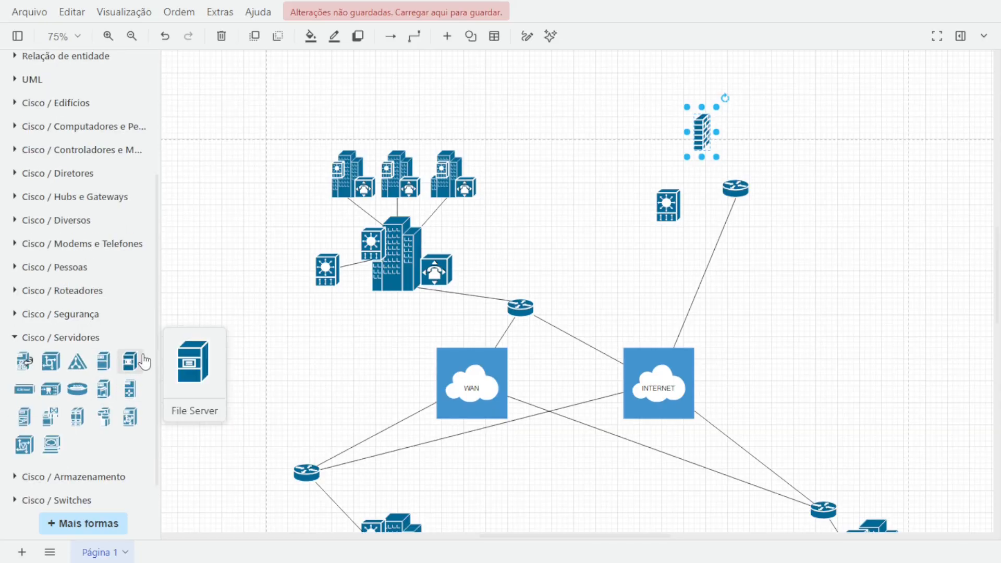
{"action": "mouse_move", "coordinate": [108, 361]}
{"action": "left_click_drag", "start_coordinate": [109, 362], "coordinate": [680, 135]}
{"action": "scroll", "coordinate": [679, 134], "scroll_direction": "up", "scroll_amount": 3}
{"action": "scroll", "coordinate": [679, 135], "scroll_direction": "up", "scroll_amount": 3}
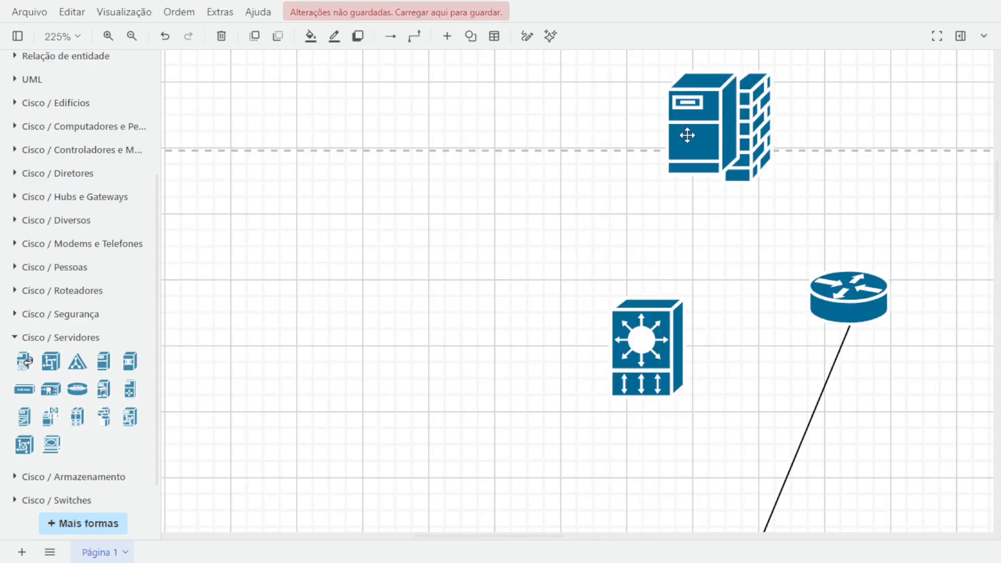
{"action": "scroll", "coordinate": [755, 112], "scroll_direction": "up", "scroll_amount": 1}
{"action": "right_click", "coordinate": [754, 111]}
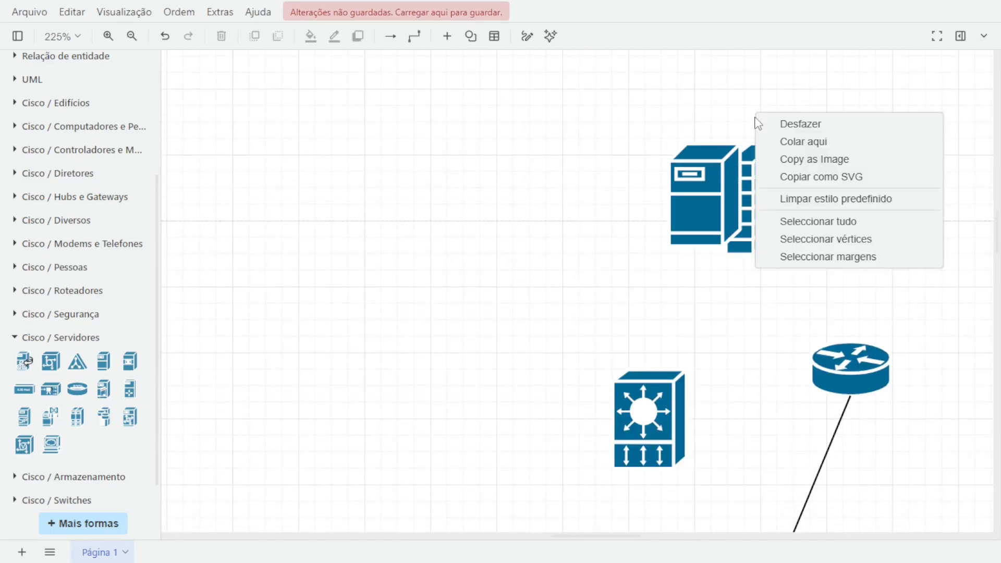
{"action": "left_click", "coordinate": [752, 177]}
{"action": "right_click", "coordinate": [752, 177]}
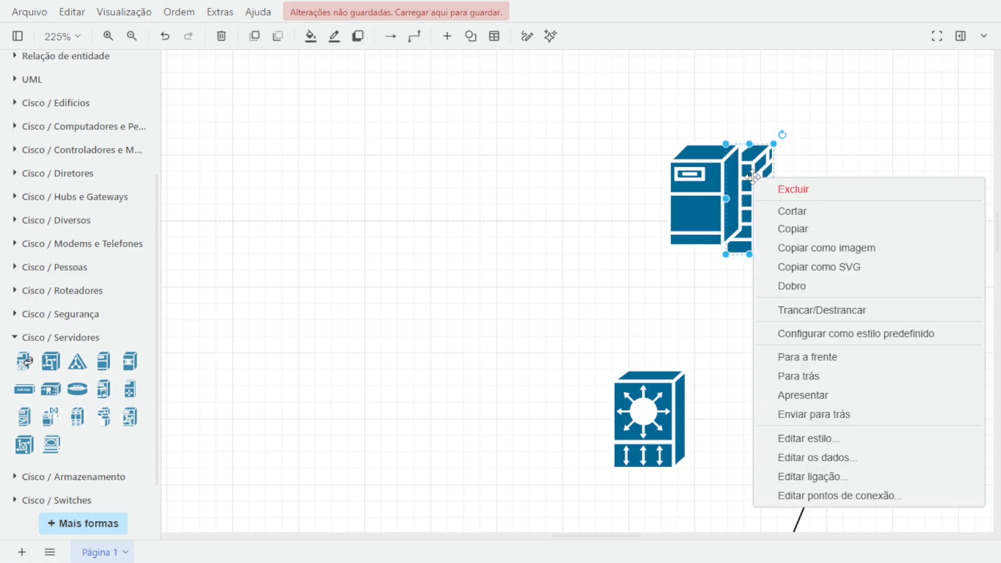
{"action": "left_click", "coordinate": [803, 357]}
{"action": "left_click_drag", "start_coordinate": [693, 184], "coordinate": [694, 191]}
{"action": "left_click", "coordinate": [859, 272]}
Paste a line and connect the combined firewall to the upper-right router.
{"action": "scroll", "coordinate": [849, 258], "scroll_direction": "down", "scroll_amount": 2}
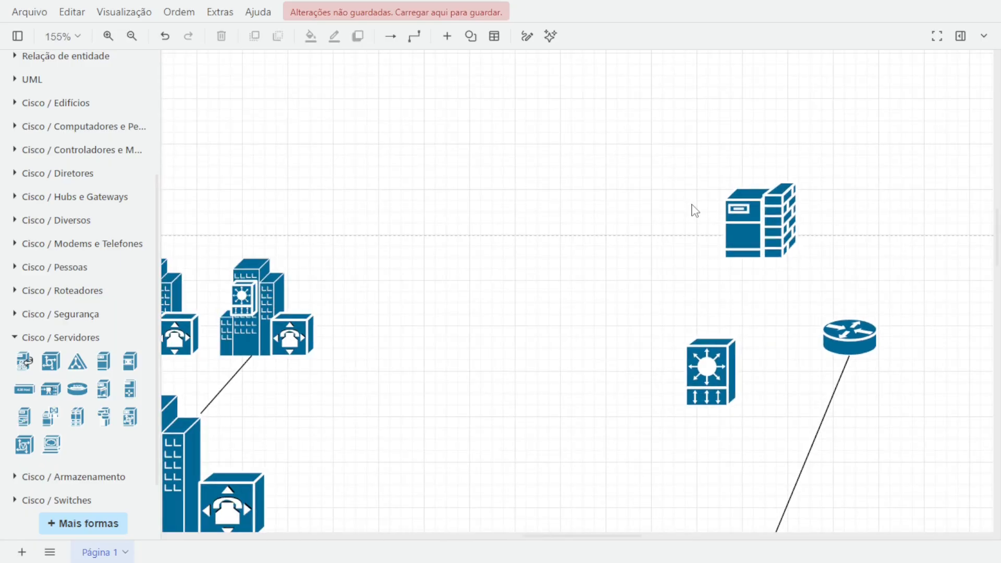
{"action": "scroll", "coordinate": [686, 208], "scroll_direction": "down", "scroll_amount": 1}
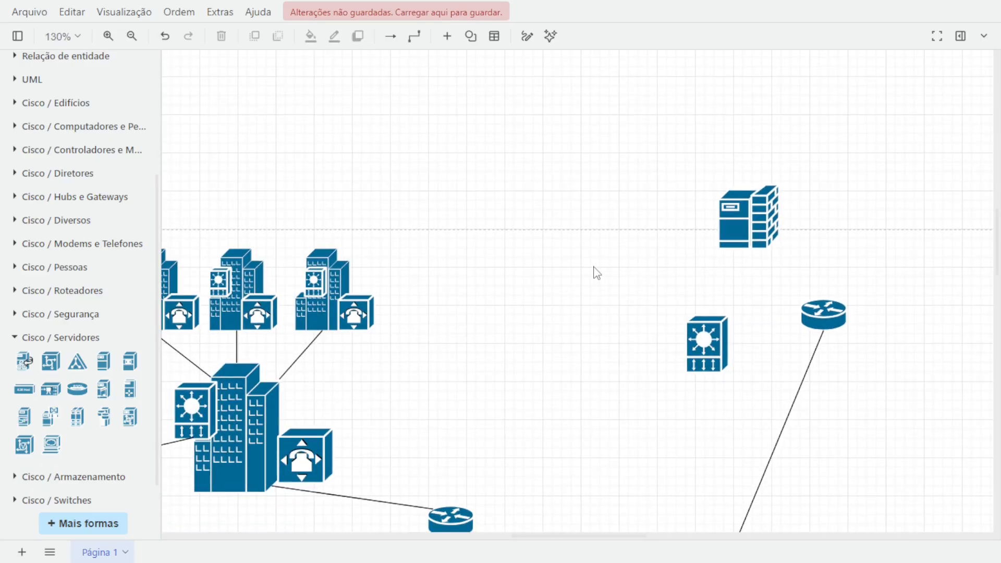
{"action": "left_click", "coordinate": [287, 364]}
{"action": "key", "text": "ctrl+v"}
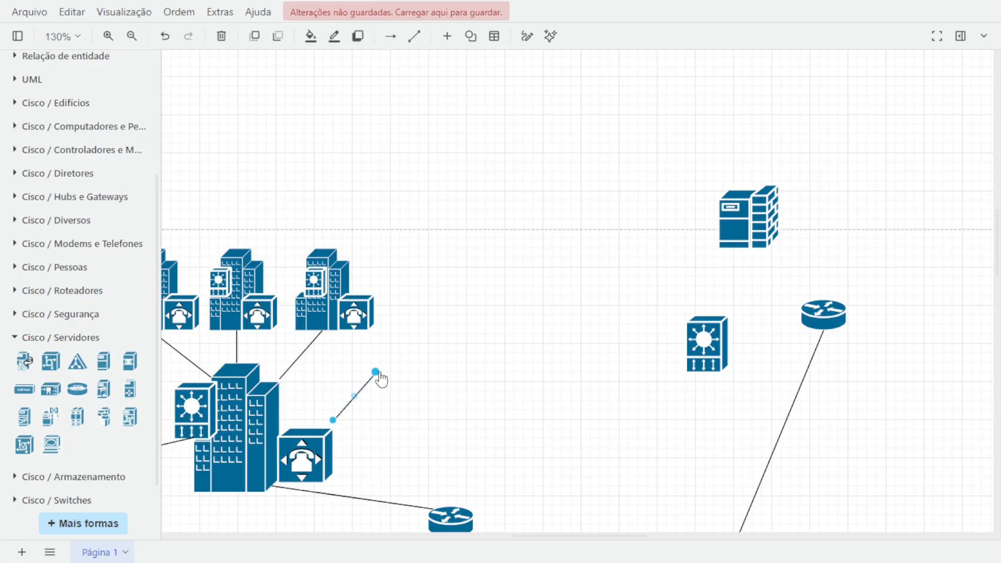
{"action": "left_click_drag", "start_coordinate": [378, 372], "coordinate": [822, 300]}
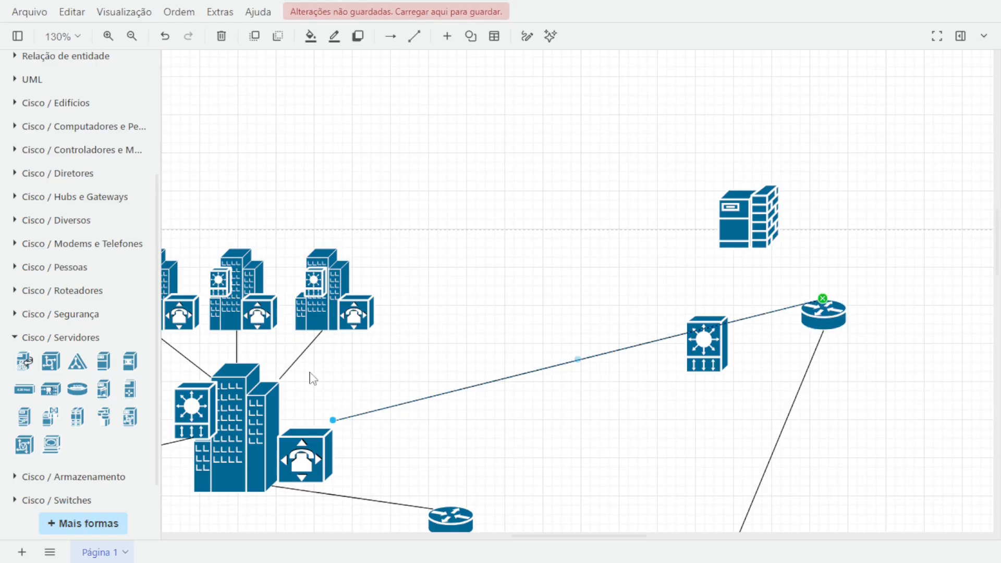
{"action": "left_click_drag", "start_coordinate": [337, 425], "coordinate": [751, 247]}
Move the upper-right VIP switch to the left of the firewall and connect them with a line.
{"action": "left_click_drag", "start_coordinate": [705, 339], "coordinate": [618, 195]}
{"action": "left_click", "coordinate": [719, 307]}
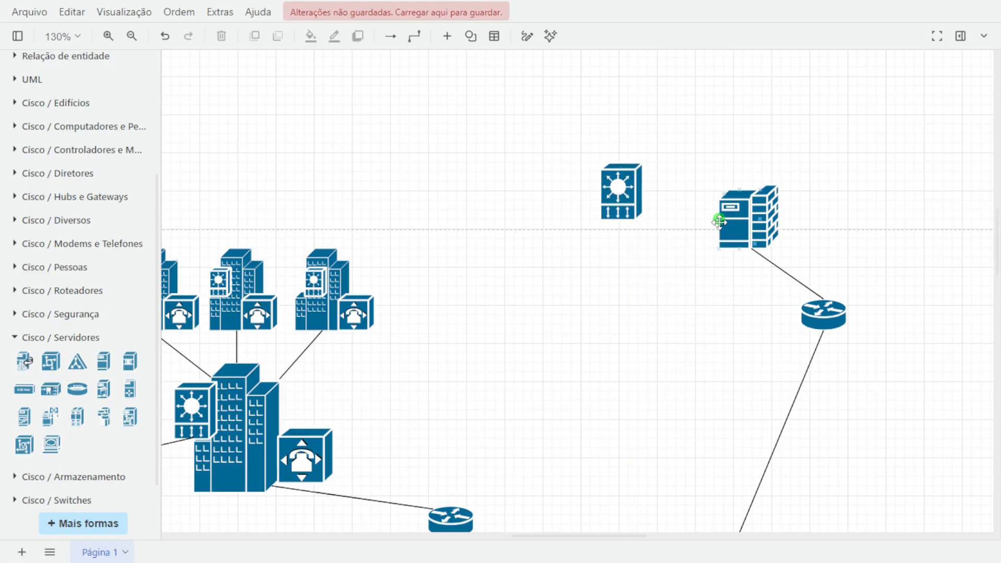
{"action": "left_click_drag", "start_coordinate": [719, 221], "coordinate": [643, 190]}
{"action": "key", "text": "ctrl+z"}
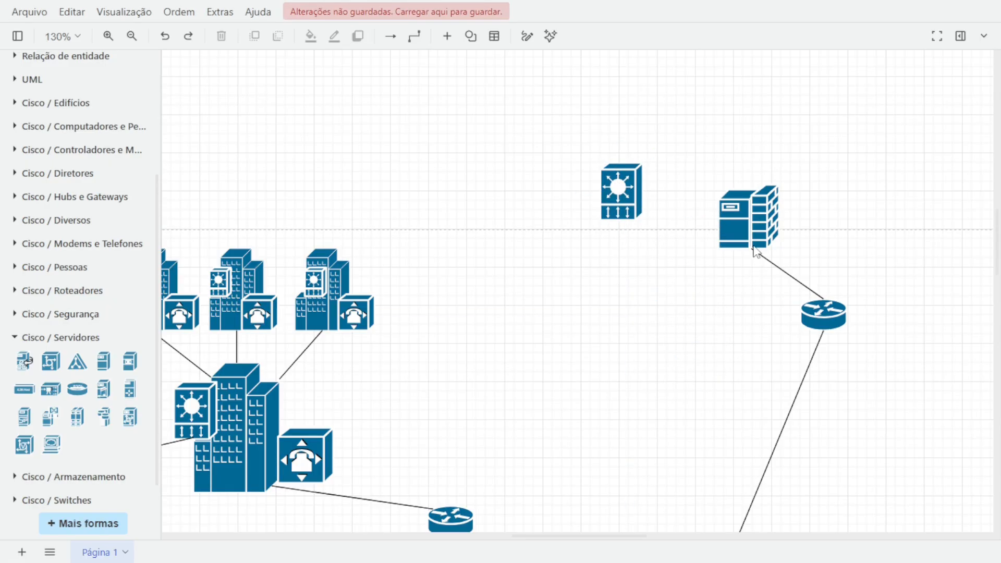
{"action": "left_click", "coordinate": [783, 266]}
{"action": "left_click_drag", "start_coordinate": [783, 267], "coordinate": [718, 218]}
{"action": "left_click_drag", "start_coordinate": [851, 309], "coordinate": [649, 255]}
{"action": "left_click", "coordinate": [659, 270]}
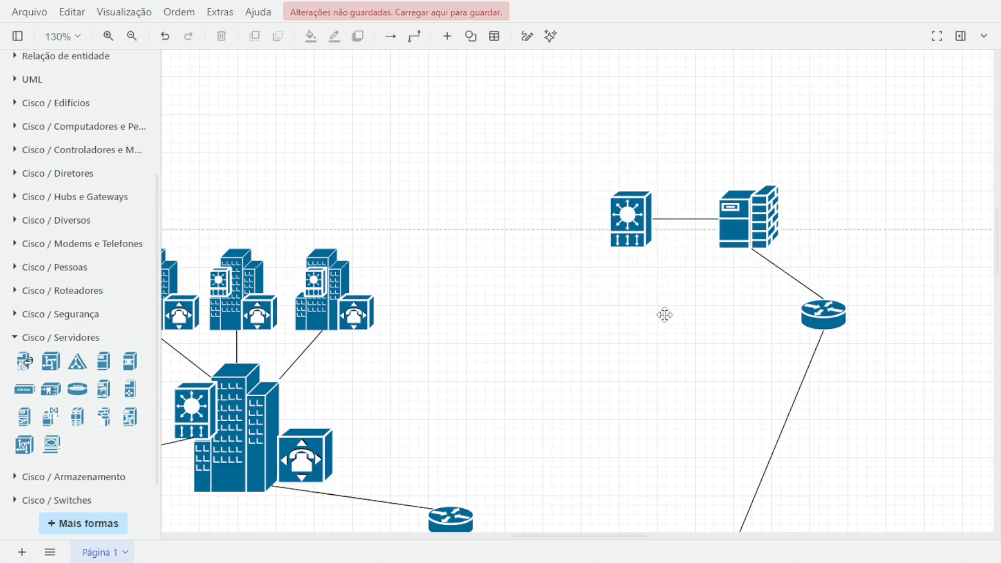
{"action": "left_click_drag", "start_coordinate": [663, 315], "coordinate": [372, 337]}
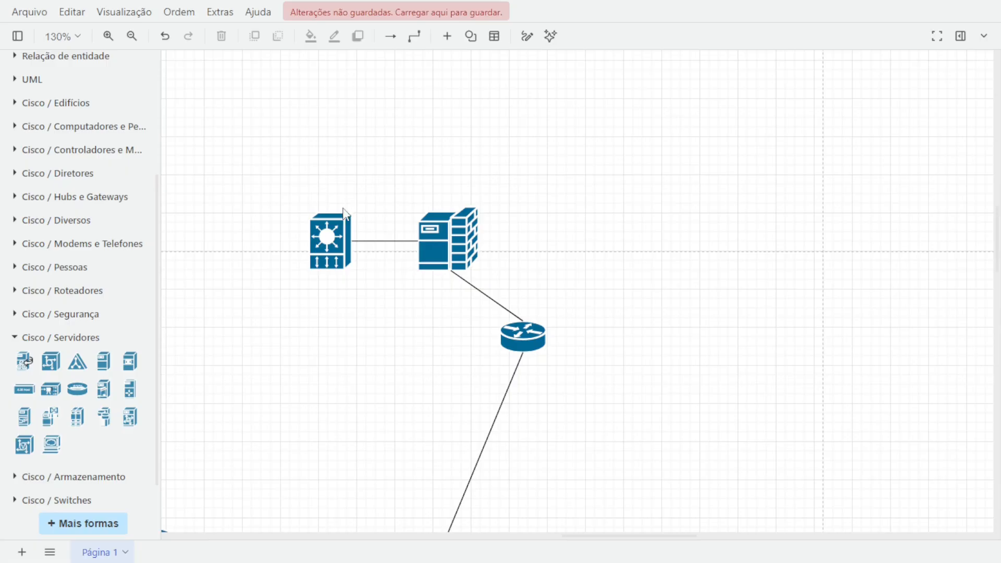
{"action": "left_click", "coordinate": [340, 228]}
{"action": "key", "text": "ctrl+c"}
{"action": "key", "text": "ctrl+v"}
{"action": "key", "text": "ctrl+z"}
Add a File Server to the right of the firewall and paste a second copy below it.
{"action": "left_click", "coordinate": [131, 371]}
{"action": "left_click_drag", "start_coordinate": [583, 286], "coordinate": [658, 238]}
{"action": "key", "text": "ctrl+c"}
{"action": "key", "text": "ctrl+v"}
Copy a line and connect the upper File Server to the firewall.
{"action": "left_click", "coordinate": [476, 291]}
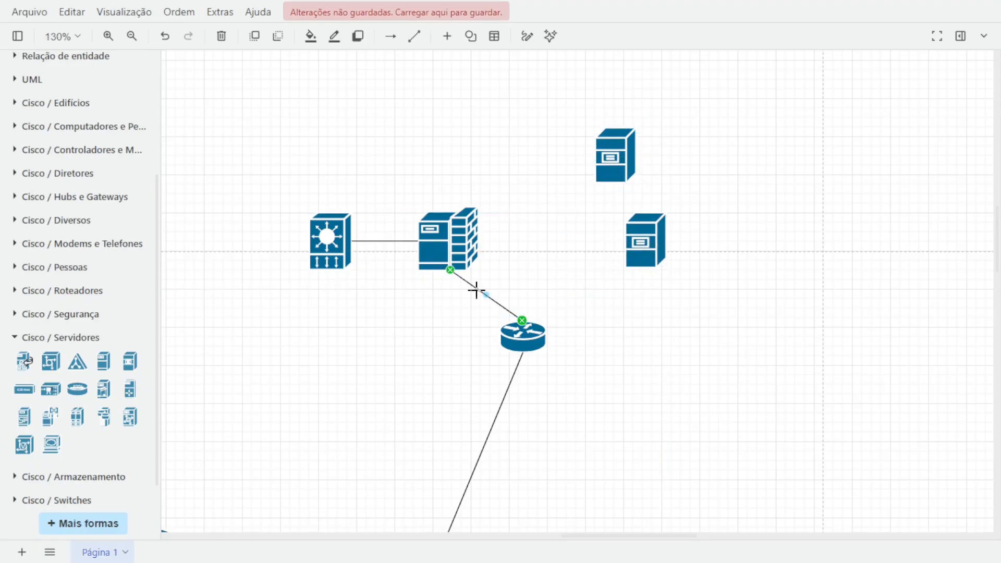
{"action": "key", "text": "ctrl+c"}
{"action": "key", "text": "ctrl+v"}
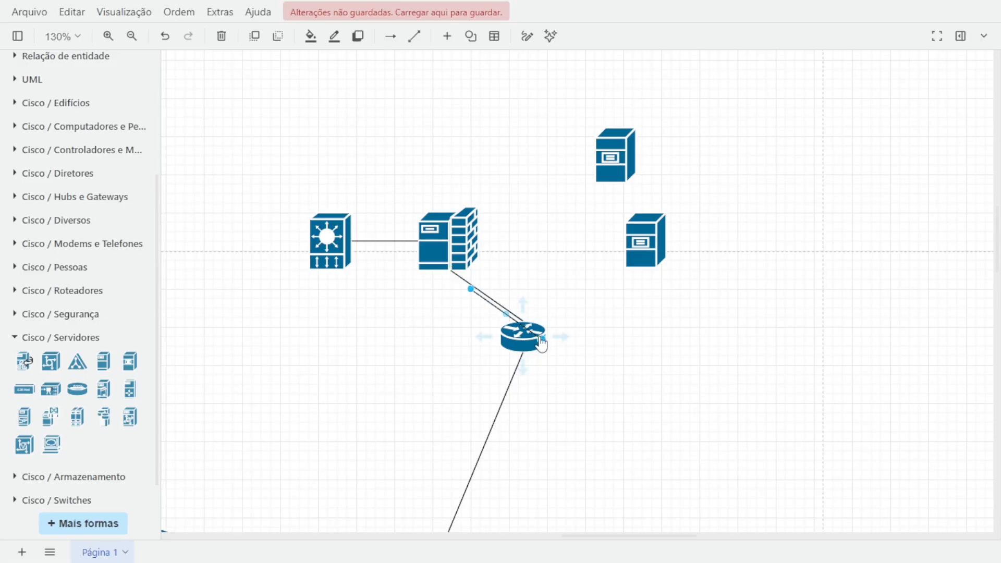
{"action": "left_click_drag", "start_coordinate": [542, 340], "coordinate": [595, 174]}
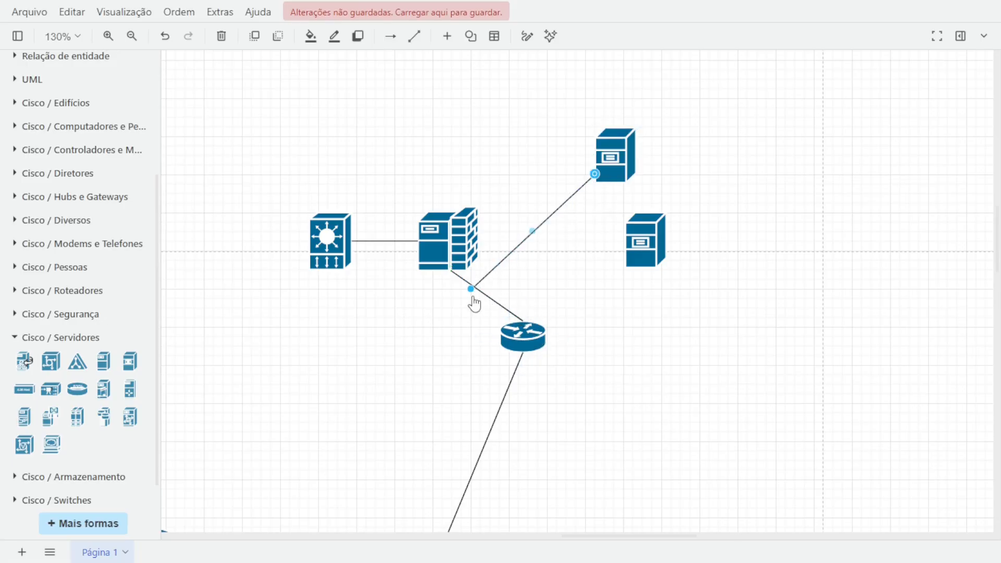
{"action": "left_click_drag", "start_coordinate": [471, 292], "coordinate": [473, 232]}
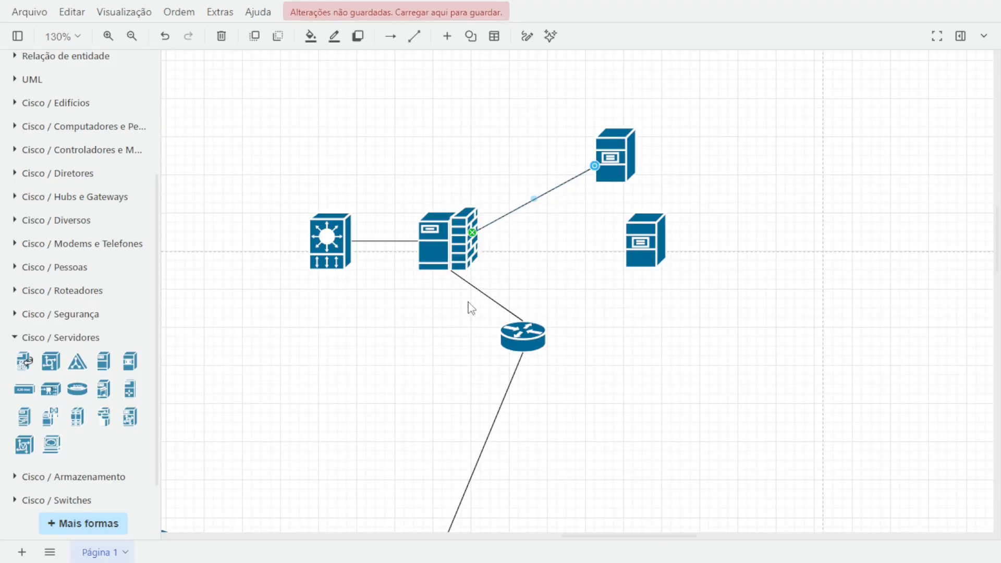
Connect the lower File Server to the firewall with another line.
{"action": "left_click", "coordinate": [479, 289]}
{"action": "left_click_drag", "start_coordinate": [479, 289], "coordinate": [519, 310]}
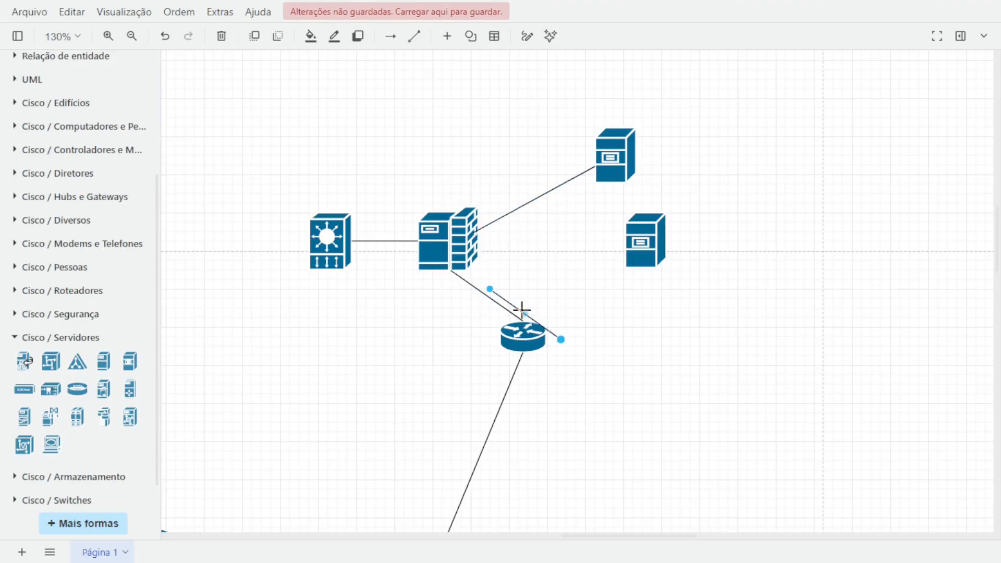
{"action": "left_click_drag", "start_coordinate": [561, 339], "coordinate": [625, 240]}
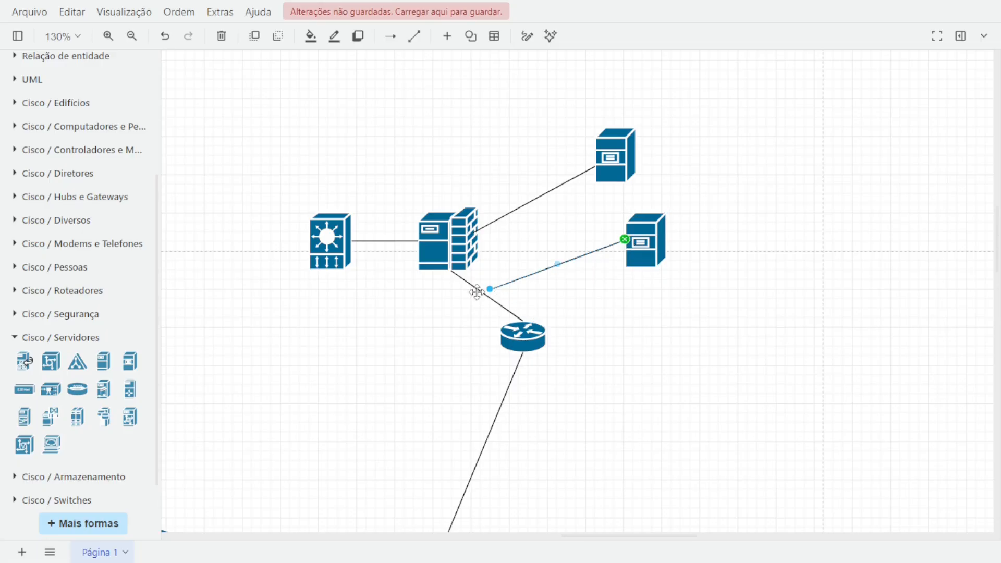
{"action": "left_click_drag", "start_coordinate": [489, 289], "coordinate": [474, 250]}
{"action": "left_click", "coordinate": [561, 331]}
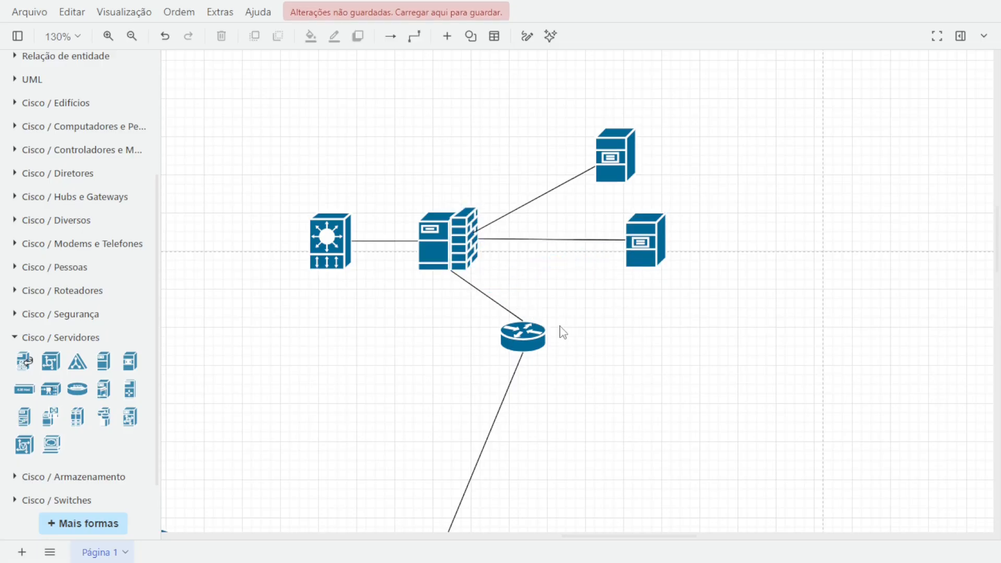
Insert a Storage Server from Cisco / Servidores to the left of the upper central building.
{"action": "scroll", "coordinate": [353, 351], "scroll_direction": "down", "scroll_amount": 3}
{"action": "left_click_drag", "start_coordinate": [327, 397], "coordinate": [712, 270]}
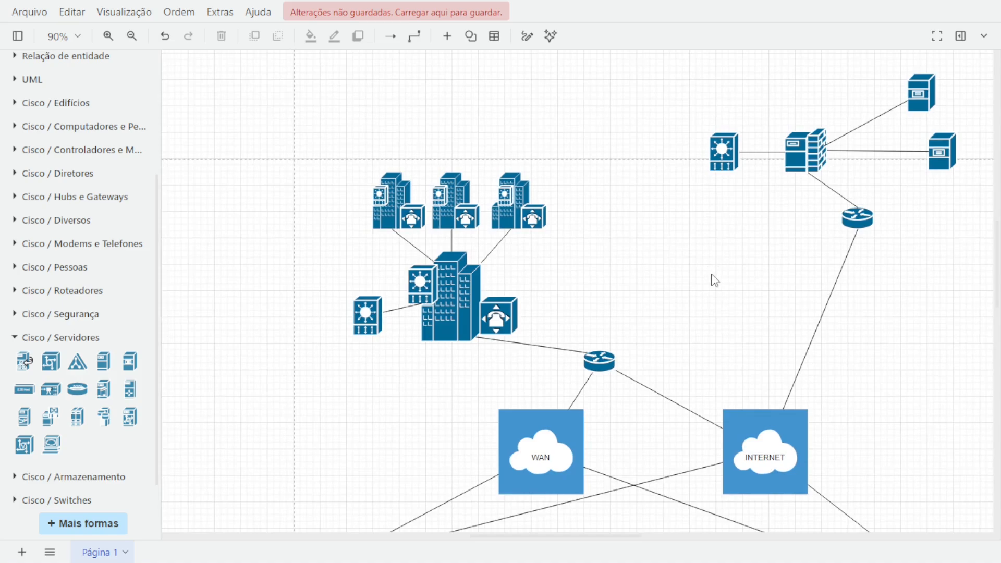
{"action": "left_click_drag", "start_coordinate": [323, 208], "coordinate": [561, 206]}
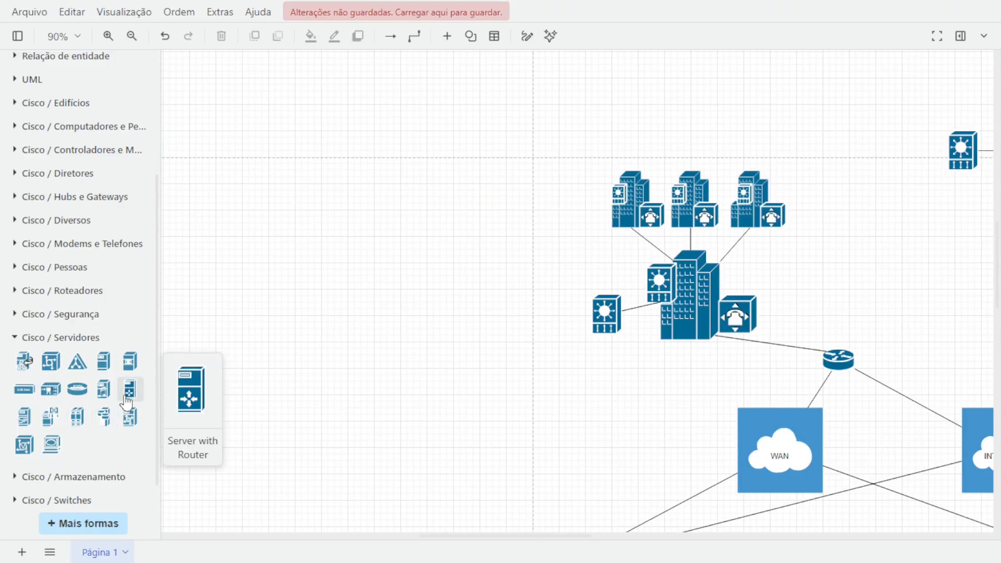
{"action": "mouse_move", "coordinate": [103, 415]}
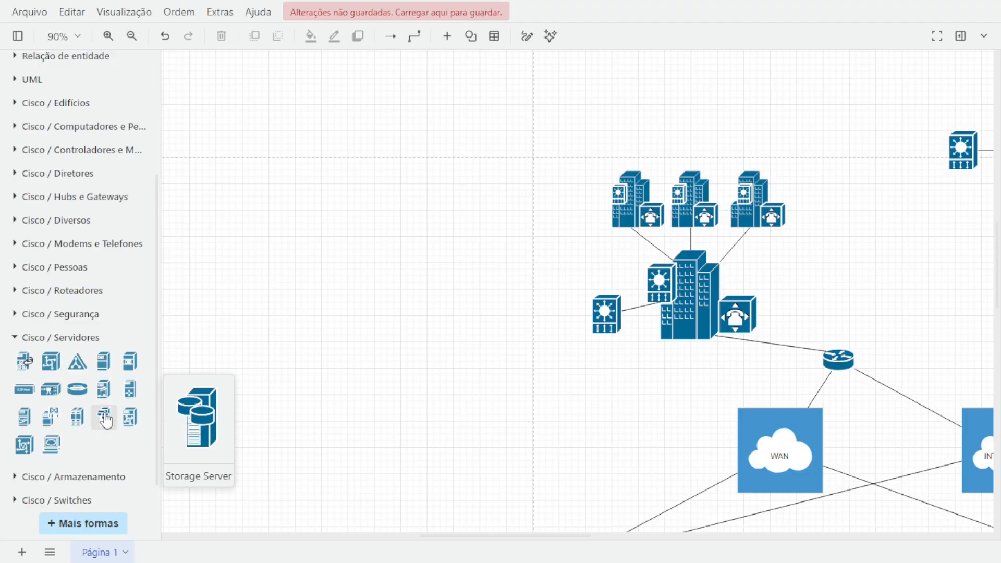
{"action": "mouse_move", "coordinate": [131, 421]}
{"action": "mouse_move", "coordinate": [66, 426]}
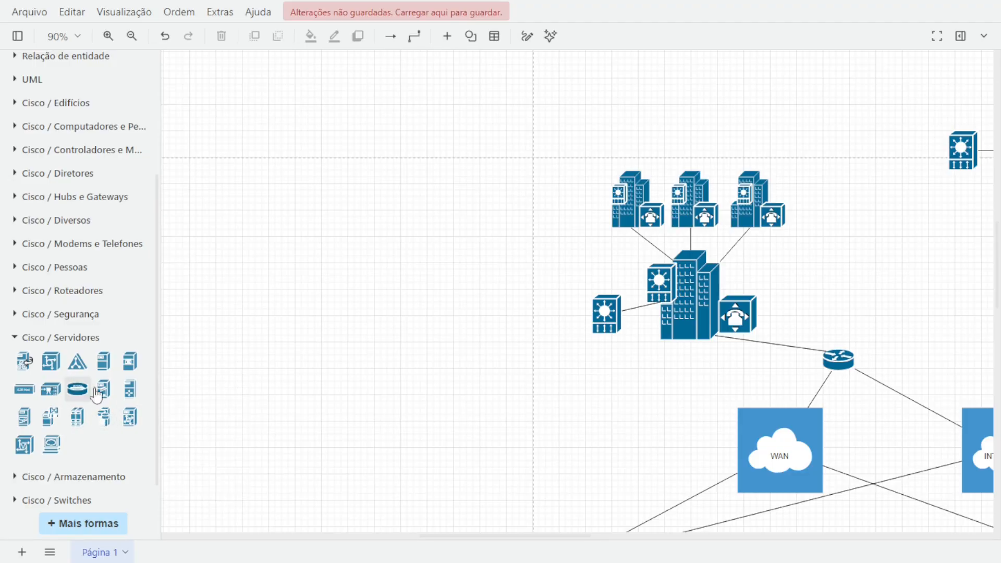
{"action": "mouse_move", "coordinate": [131, 392]}
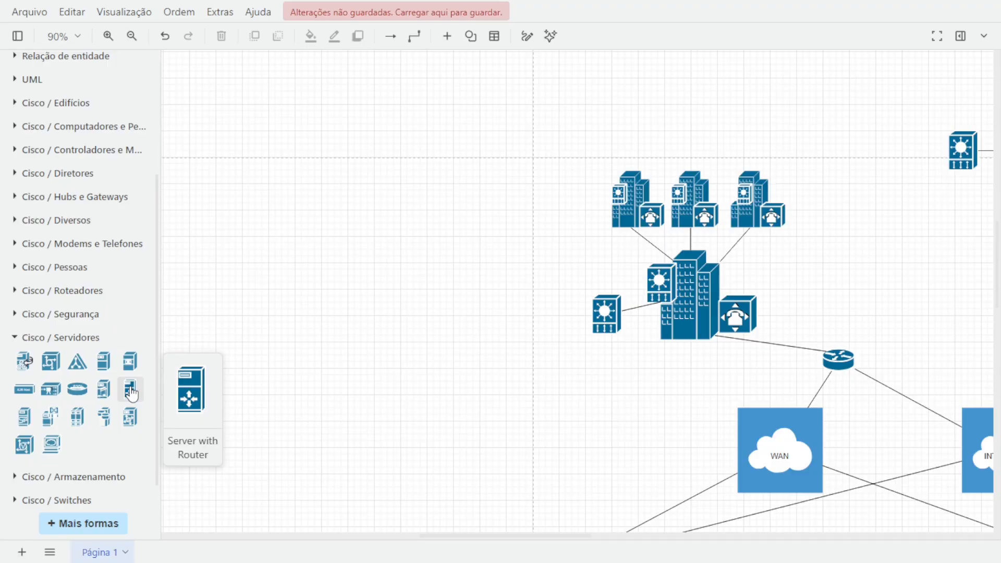
{"action": "mouse_move", "coordinate": [41, 366]}
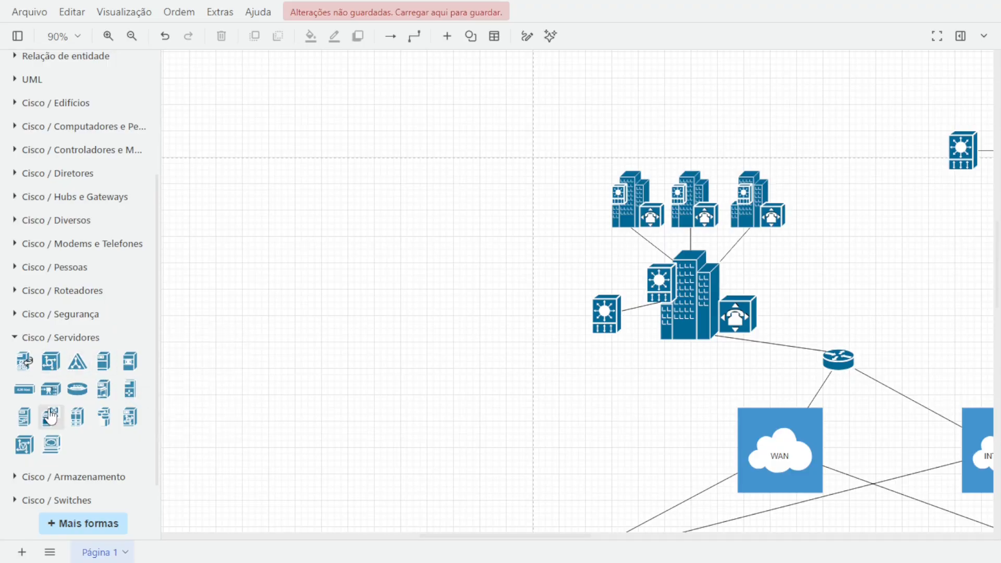
{"action": "left_click", "coordinate": [104, 418]}
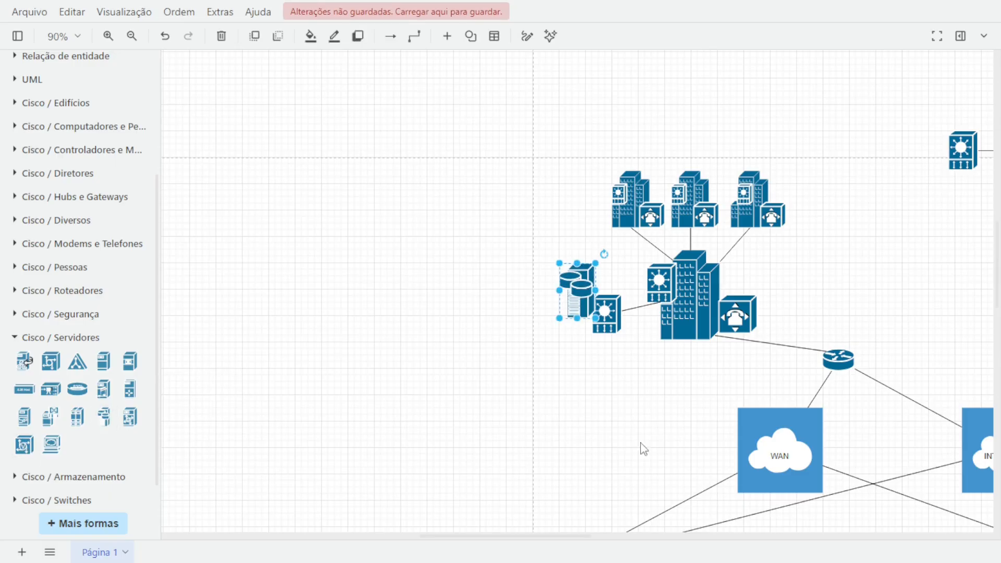
{"action": "left_click_drag", "start_coordinate": [578, 286], "coordinate": [495, 259]}
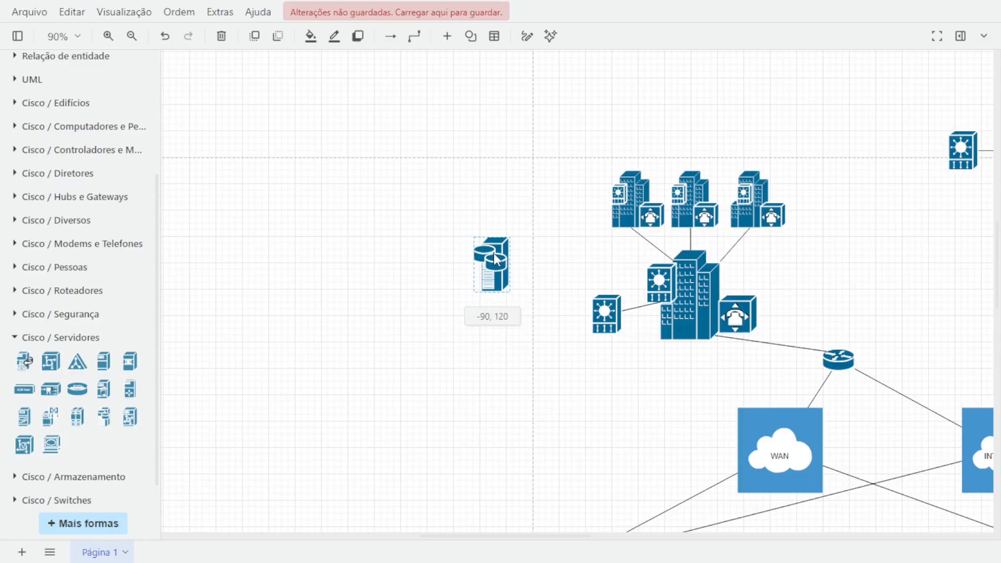
{"action": "left_click_drag", "start_coordinate": [495, 255], "coordinate": [494, 253]}
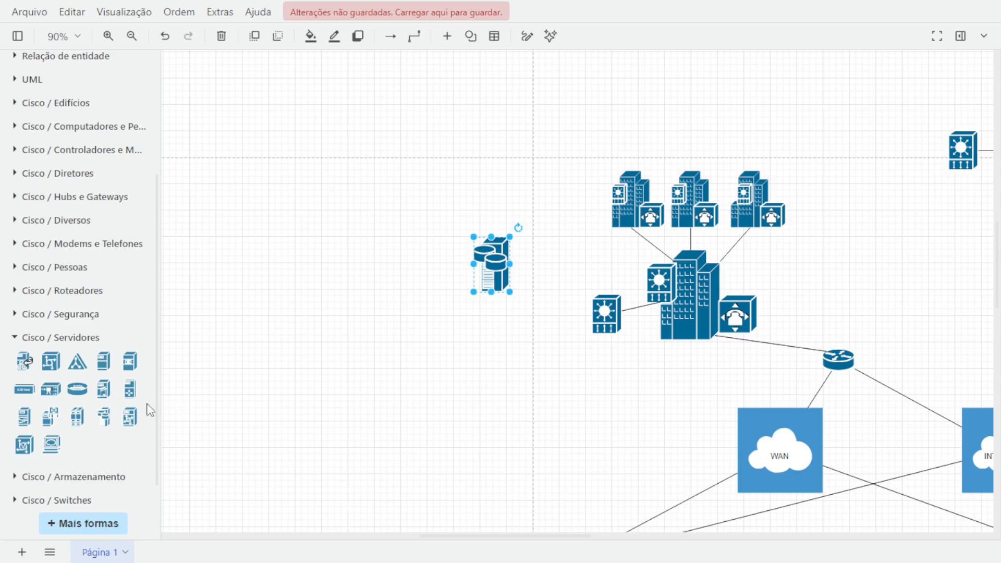
Insert a workstation icon from Cisco / Segurança below and left of the Storage Server.
{"action": "left_click", "coordinate": [23, 339]}
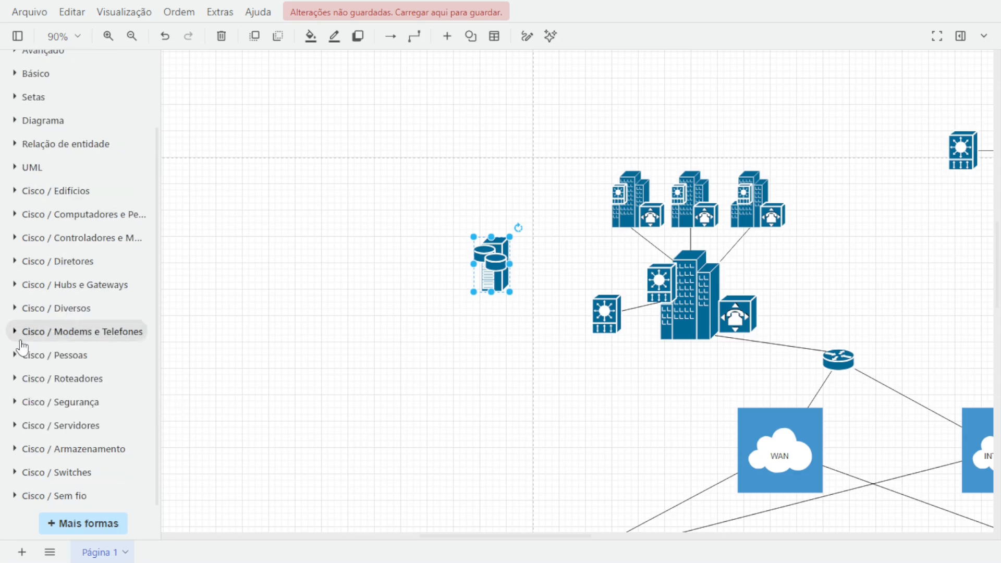
{"action": "left_click", "coordinate": [39, 402]}
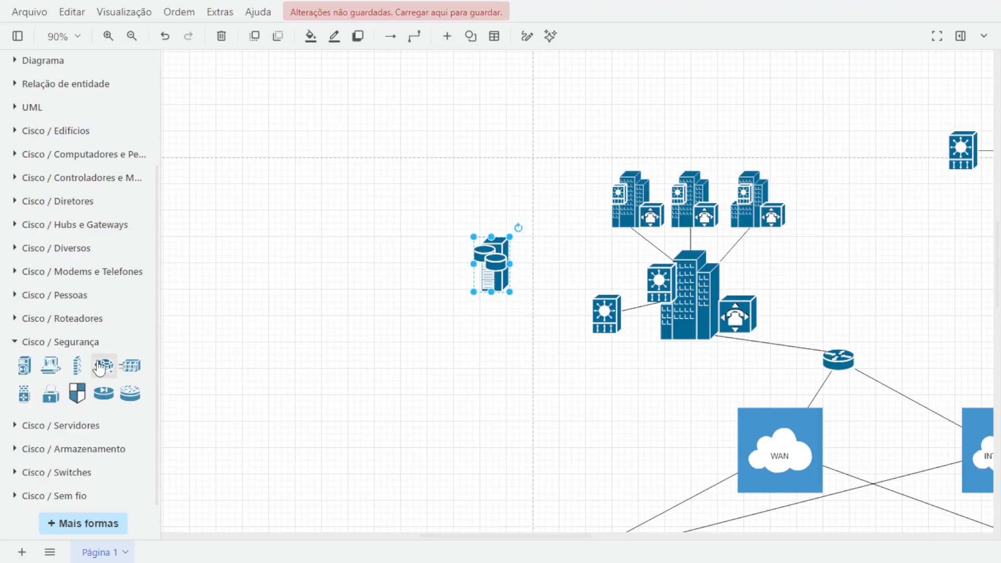
{"action": "mouse_move", "coordinate": [95, 366]}
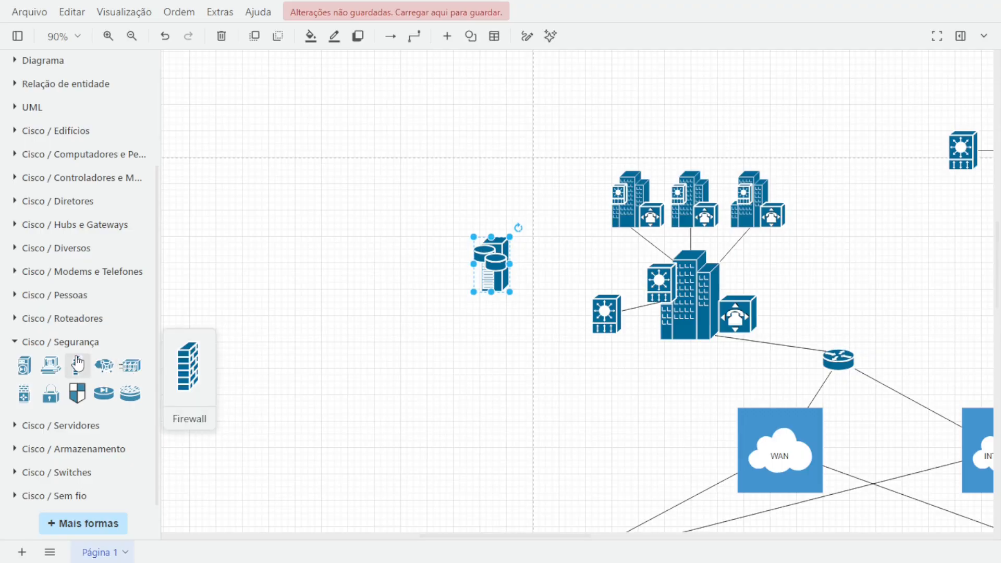
{"action": "left_click", "coordinate": [57, 365]}
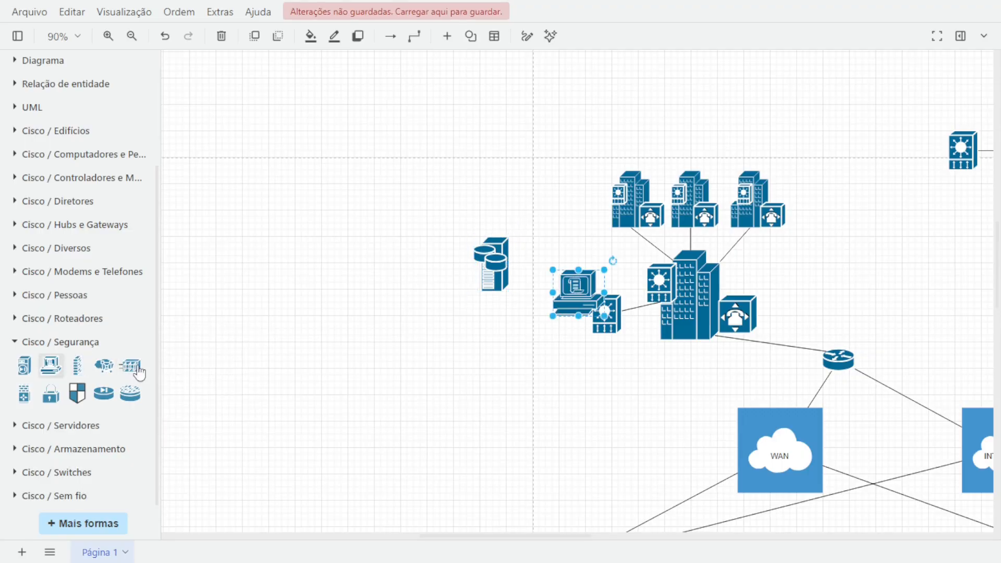
{"action": "left_click_drag", "start_coordinate": [571, 294], "coordinate": [447, 322]}
Duplicate the Storage Server and move the copy down toward the lower-left building.
{"action": "left_click", "coordinate": [503, 273]}
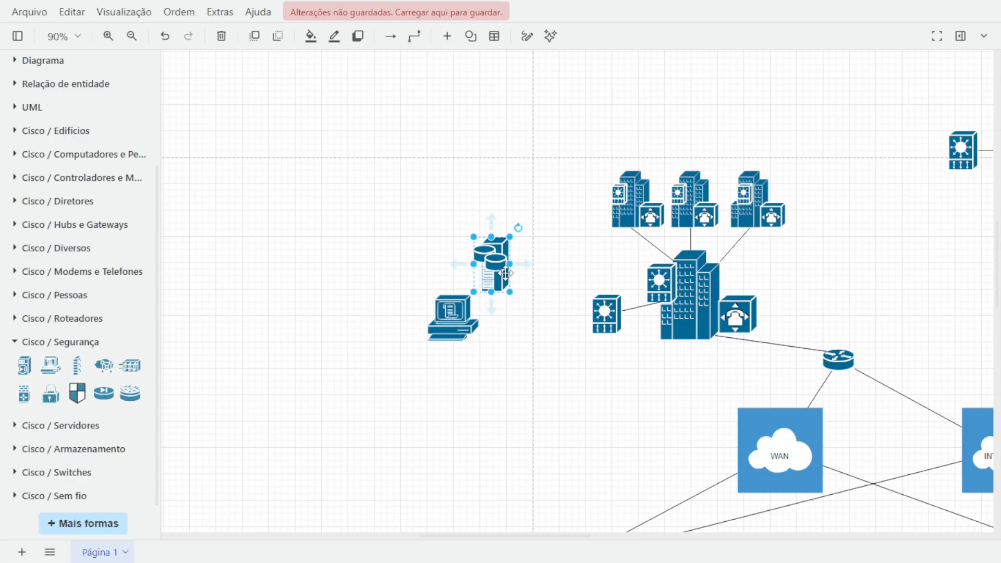
{"action": "left_click_drag", "start_coordinate": [505, 273], "coordinate": [532, 306], "text": "ctrl"}
{"action": "scroll", "coordinate": [530, 282], "scroll_direction": "down", "scroll_amount": 2}
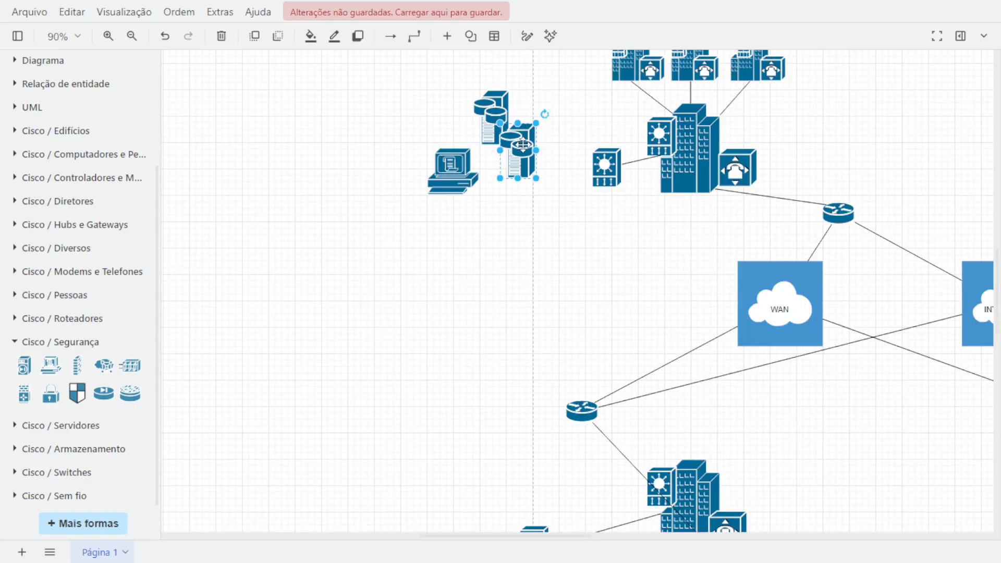
{"action": "left_click_drag", "start_coordinate": [523, 146], "coordinate": [441, 379]}
Duplicate the workstation and place the copy below the lower Storage Server near the lower-left building.
{"action": "scroll", "coordinate": [365, 339], "scroll_direction": "down", "scroll_amount": 3}
{"action": "scroll", "coordinate": [444, 261], "scroll_direction": "up", "scroll_amount": 3}
{"action": "left_click", "coordinate": [449, 171]}
{"action": "key", "text": "ctrl+v"}
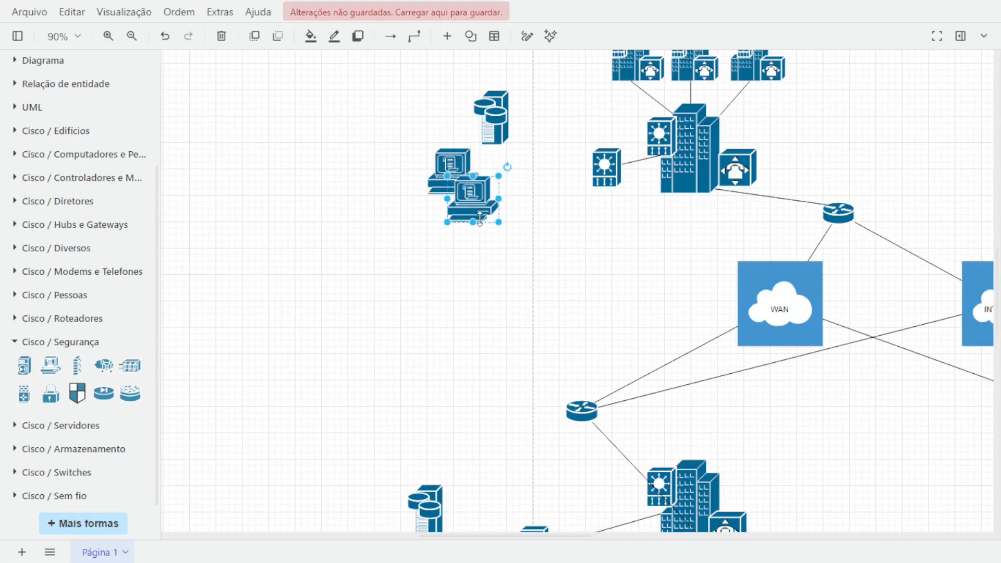
{"action": "left_click_drag", "start_coordinate": [472, 209], "coordinate": [417, 364]}
{"action": "scroll", "coordinate": [355, 333], "scroll_direction": "down", "scroll_amount": 3}
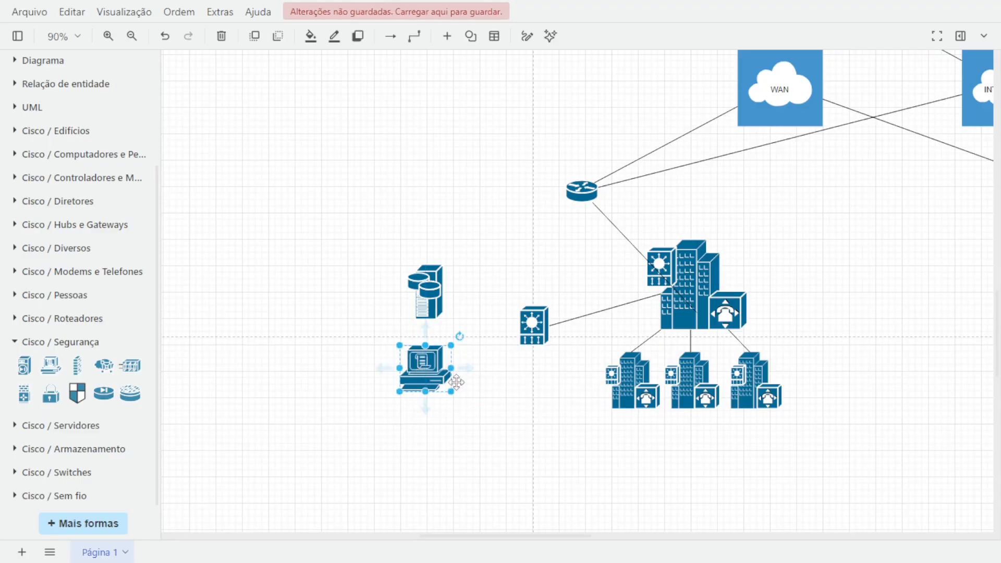
Insert a File Cabinet from Cisco / Armazenamento and place it left of the right-hand building, below its router.
{"action": "left_click", "coordinate": [589, 450]}
{"action": "left_click_drag", "start_coordinate": [825, 410], "coordinate": [509, 339]}
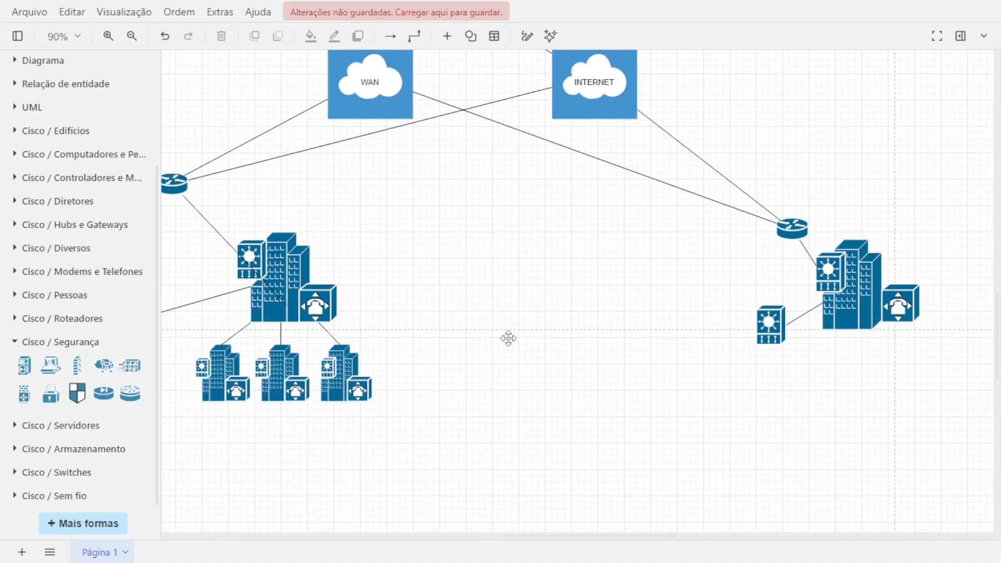
{"action": "left_click", "coordinate": [11, 348]}
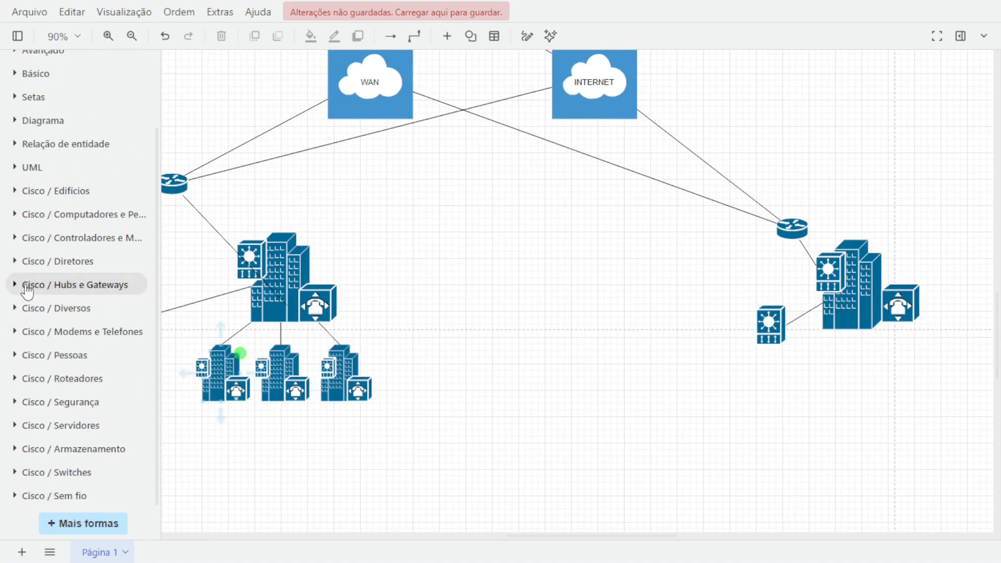
{"action": "left_click", "coordinate": [16, 425]}
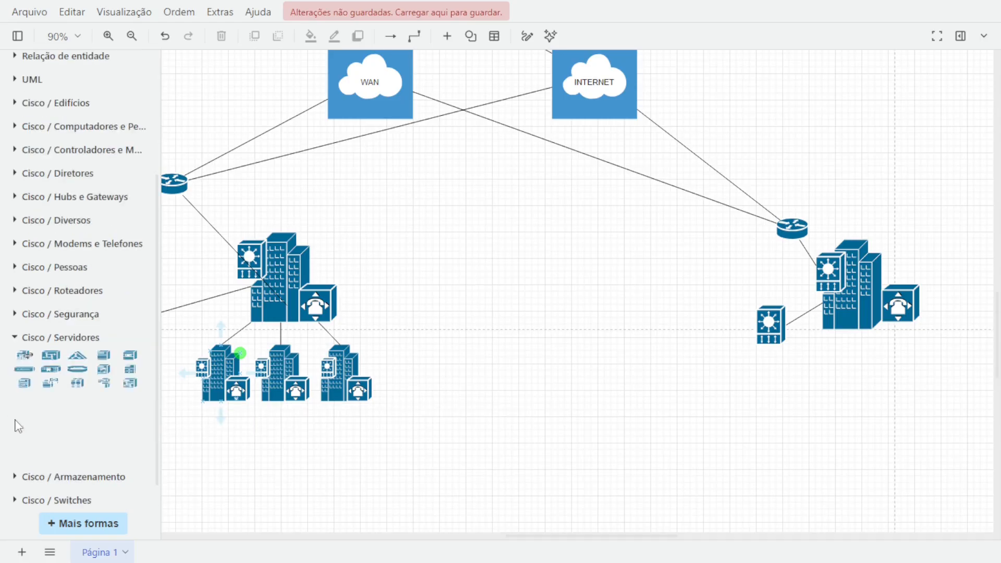
{"action": "mouse_move", "coordinate": [20, 388]}
{"action": "left_click", "coordinate": [15, 338]}
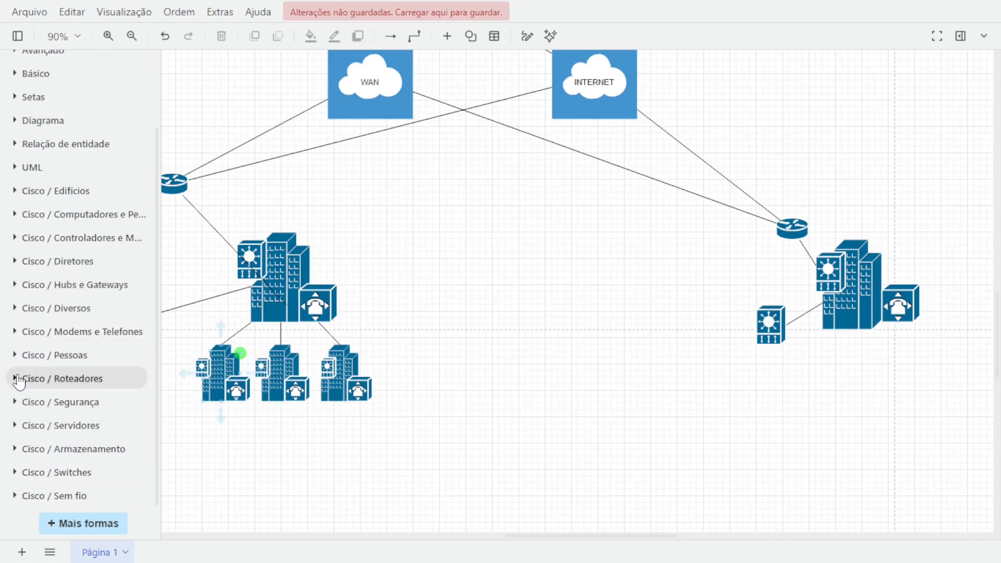
{"action": "left_click", "coordinate": [19, 445]}
{"action": "scroll", "coordinate": [52, 412], "scroll_direction": "down", "scroll_amount": 2}
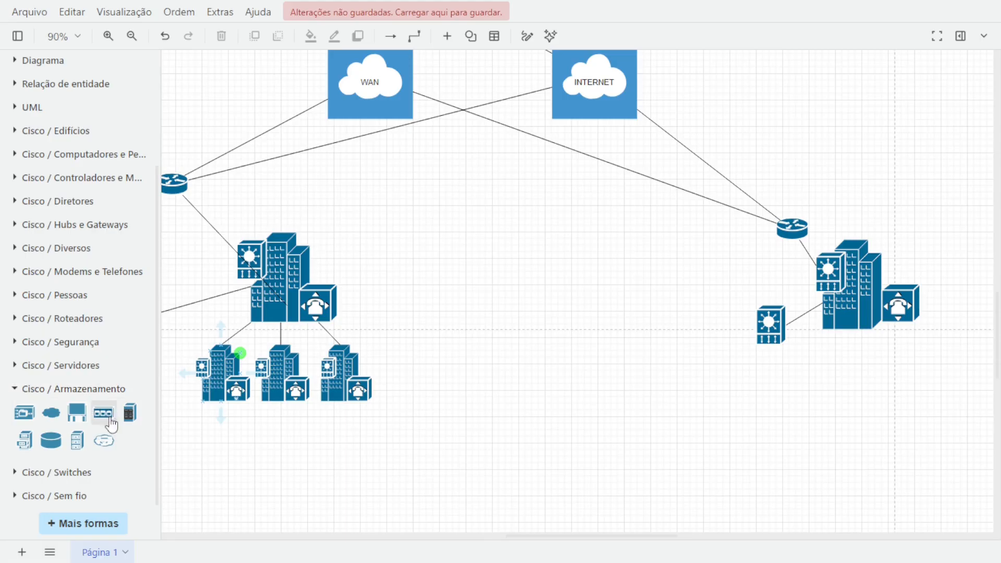
{"action": "mouse_move", "coordinate": [141, 423]}
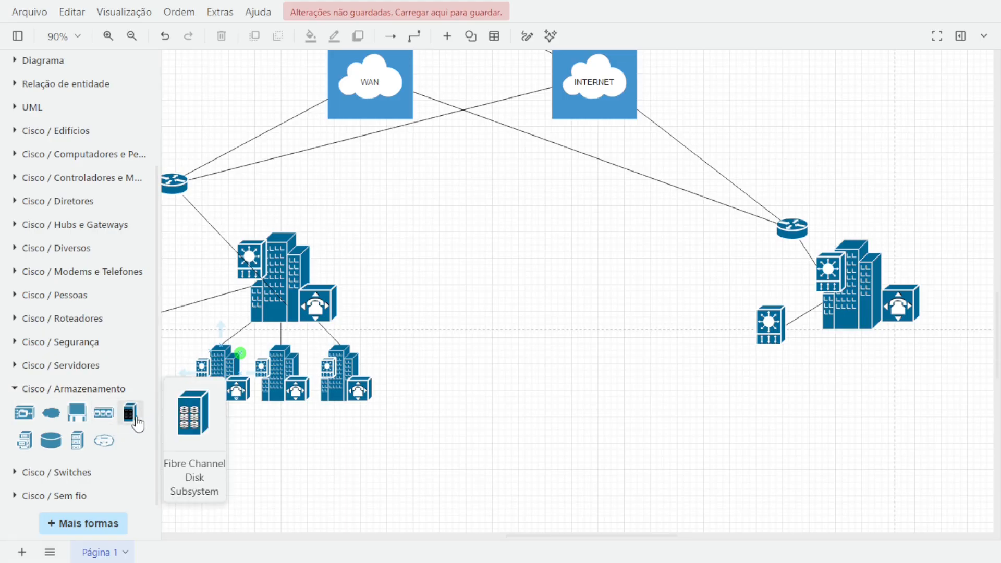
{"action": "mouse_move", "coordinate": [104, 417]}
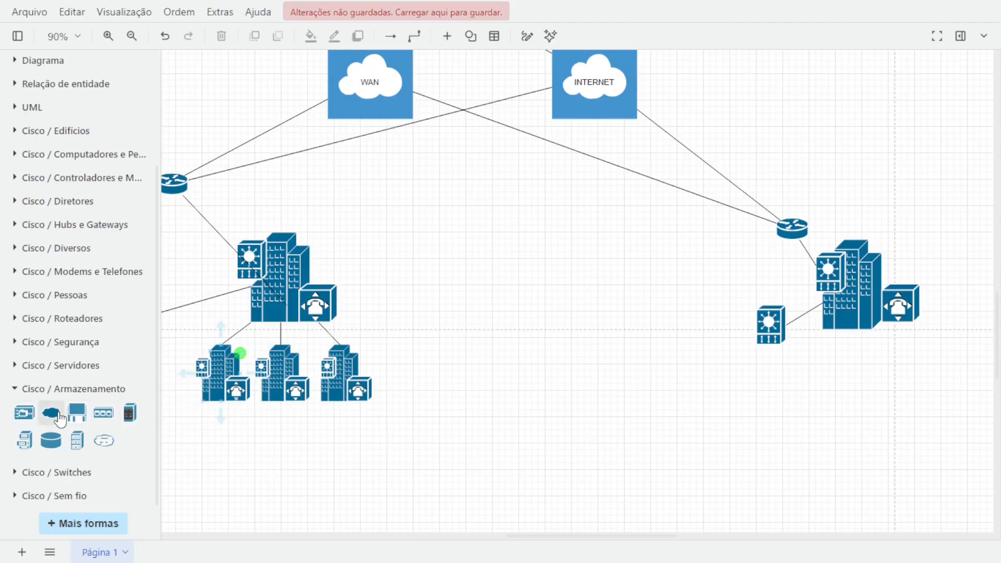
{"action": "mouse_move", "coordinate": [56, 449]}
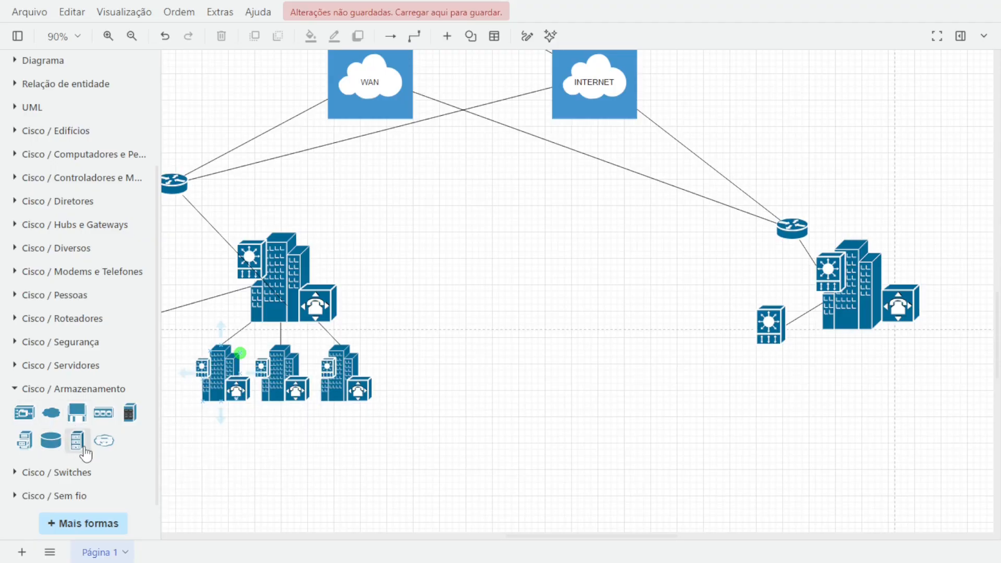
{"action": "mouse_move", "coordinate": [98, 451]}
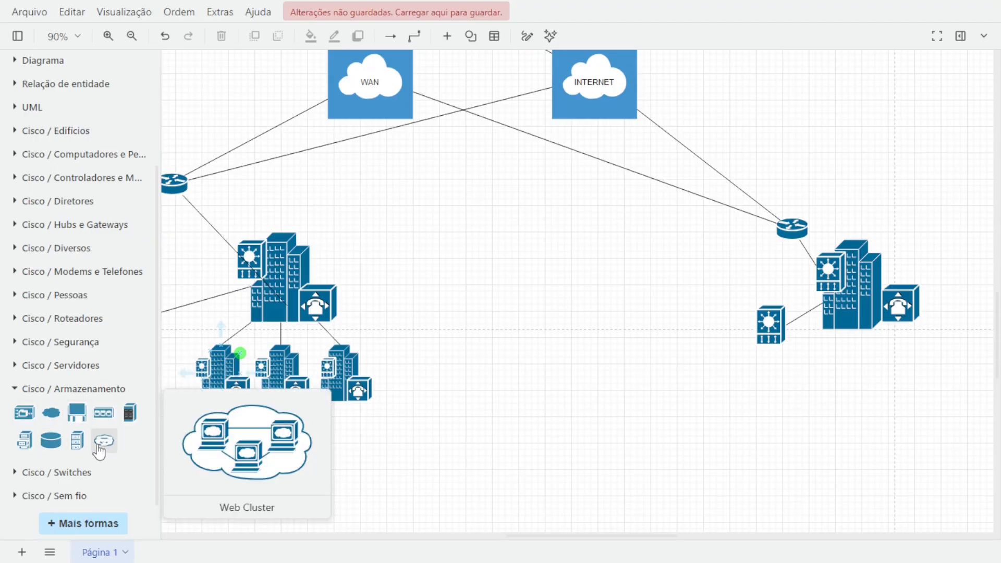
{"action": "left_click", "coordinate": [22, 441]}
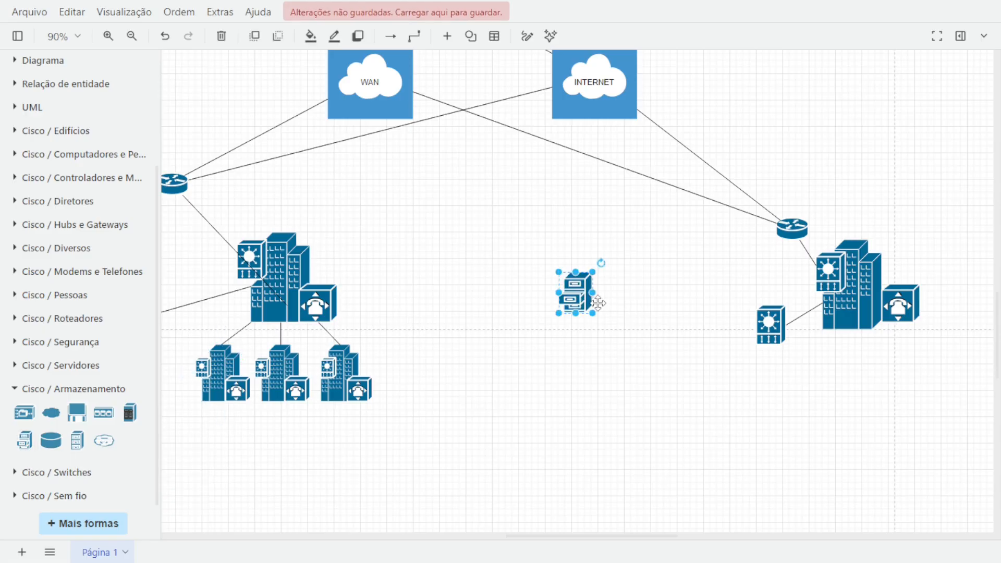
{"action": "left_click_drag", "start_coordinate": [587, 298], "coordinate": [708, 298]}
{"action": "key", "text": "ctrl+z"}
{"action": "left_click_drag", "start_coordinate": [583, 291], "coordinate": [707, 276]}
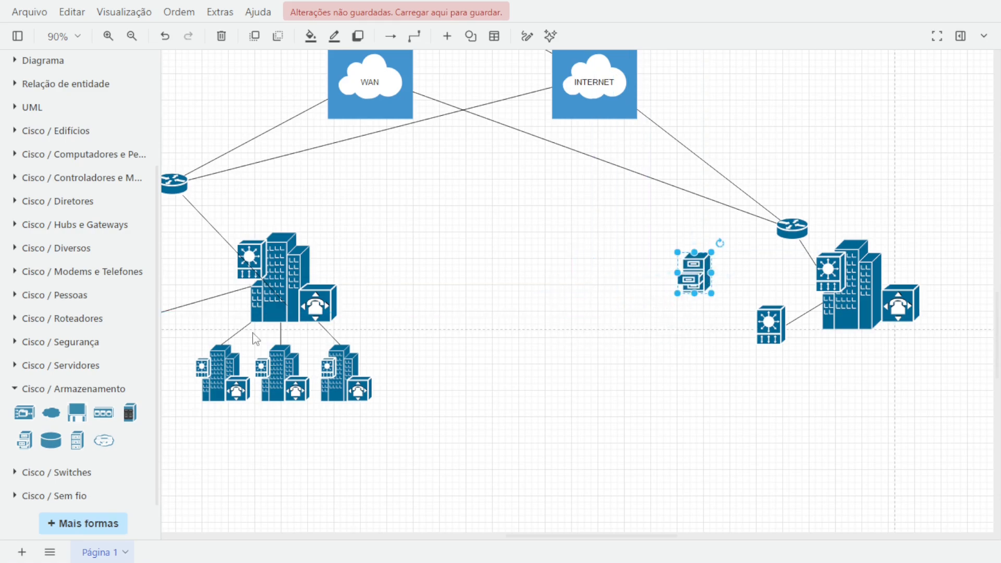
Place a copy of the Storage Server just below the File Cabinet near the right-hand building.
{"action": "left_click_drag", "start_coordinate": [424, 324], "coordinate": [624, 315]}
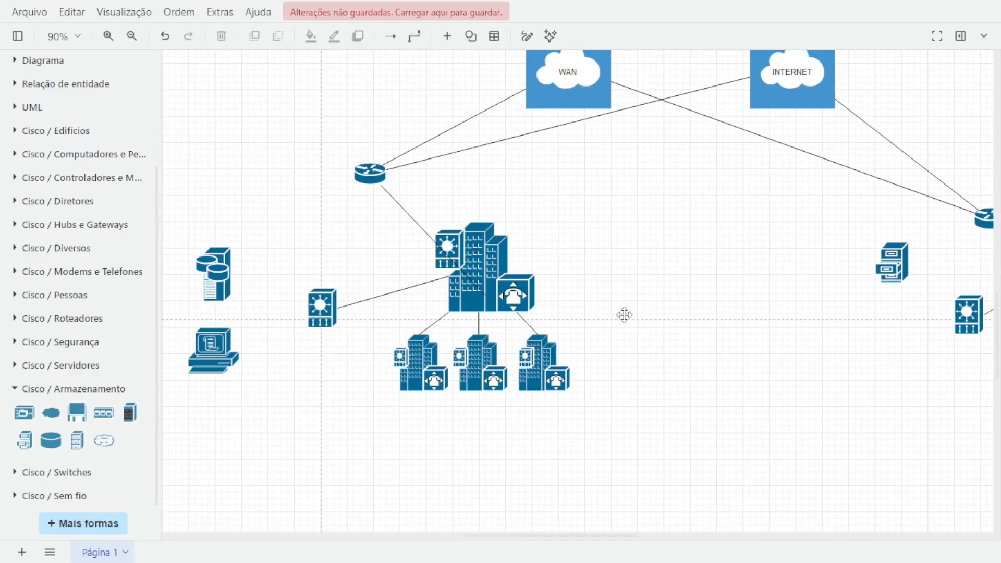
{"action": "left_click", "coordinate": [212, 255]}
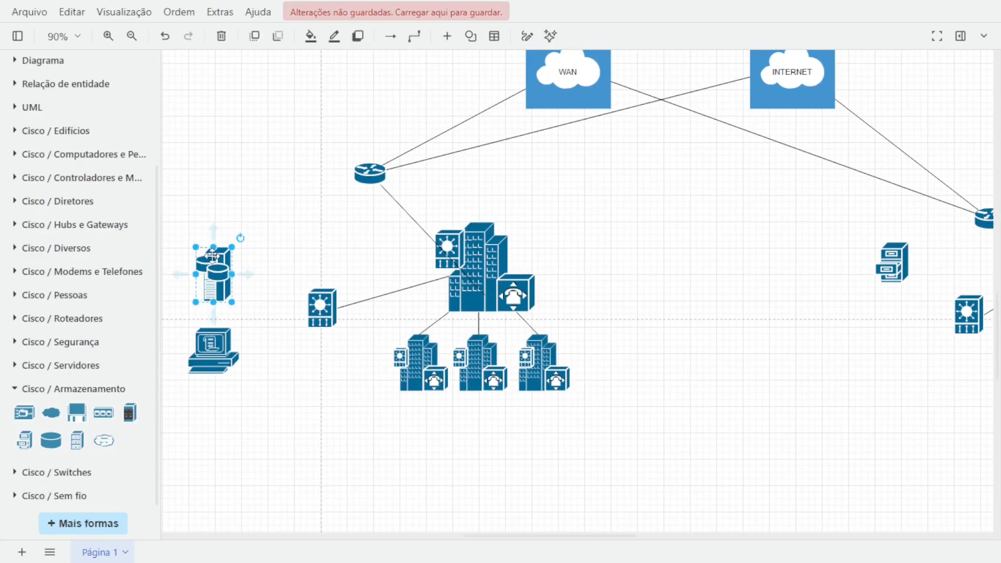
{"action": "left_click_drag", "start_coordinate": [212, 255], "coordinate": [899, 338]}
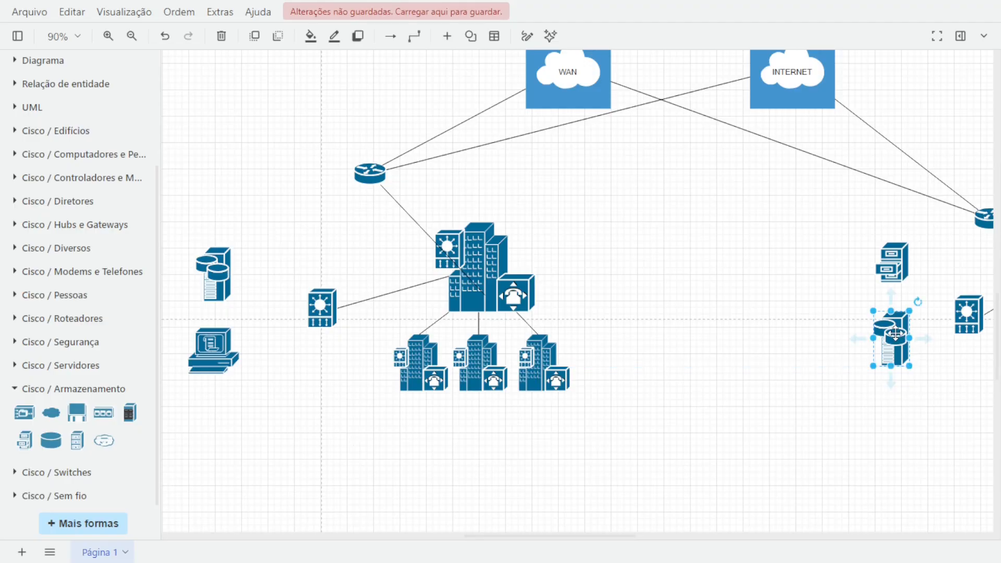
{"action": "left_click", "coordinate": [747, 312]}
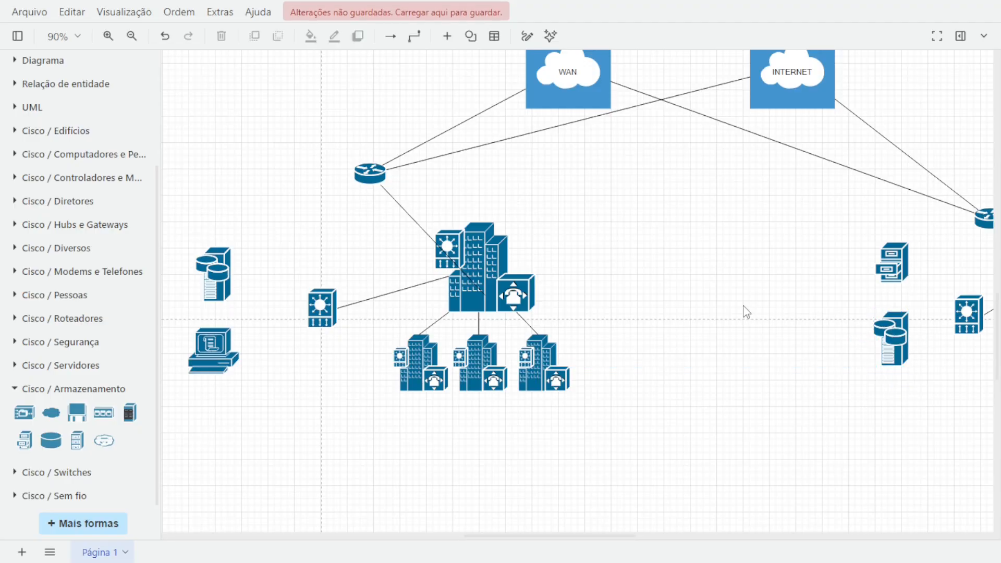
Add a rectangle from the Geral shapes over the left Storage Server and send it backward.
{"action": "scroll", "coordinate": [746, 311], "scroll_direction": "down", "scroll_amount": 2}
{"action": "left_click_drag", "start_coordinate": [744, 298], "coordinate": [753, 353]}
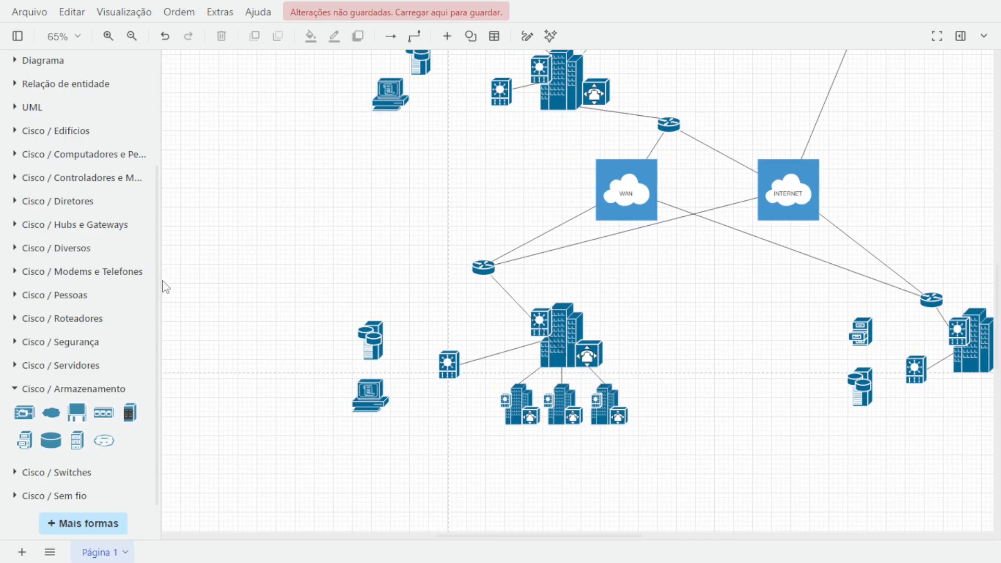
{"action": "scroll", "coordinate": [69, 268], "scroll_direction": "up", "scroll_amount": 5}
{"action": "left_click", "coordinate": [21, 94]}
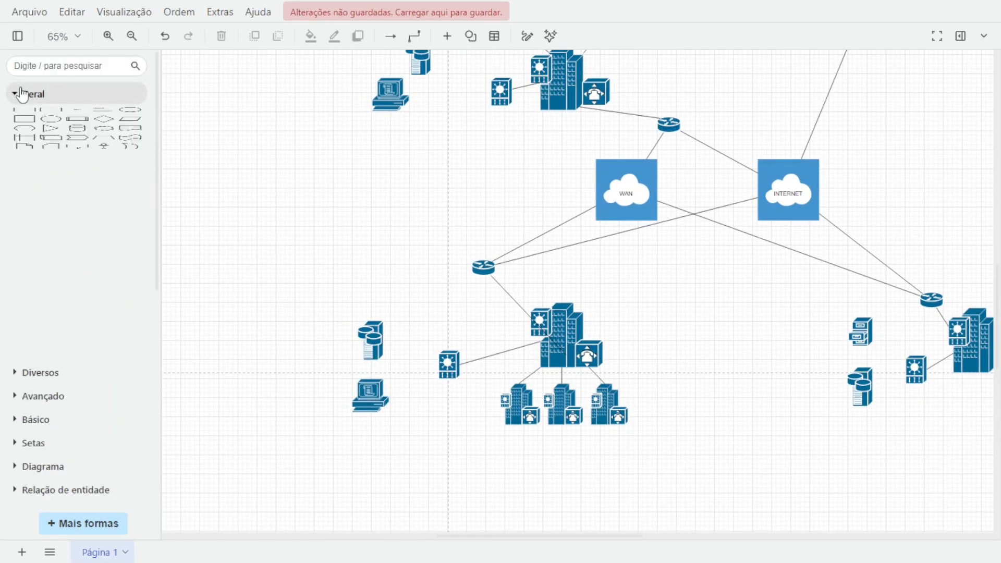
{"action": "left_click", "coordinate": [24, 117]}
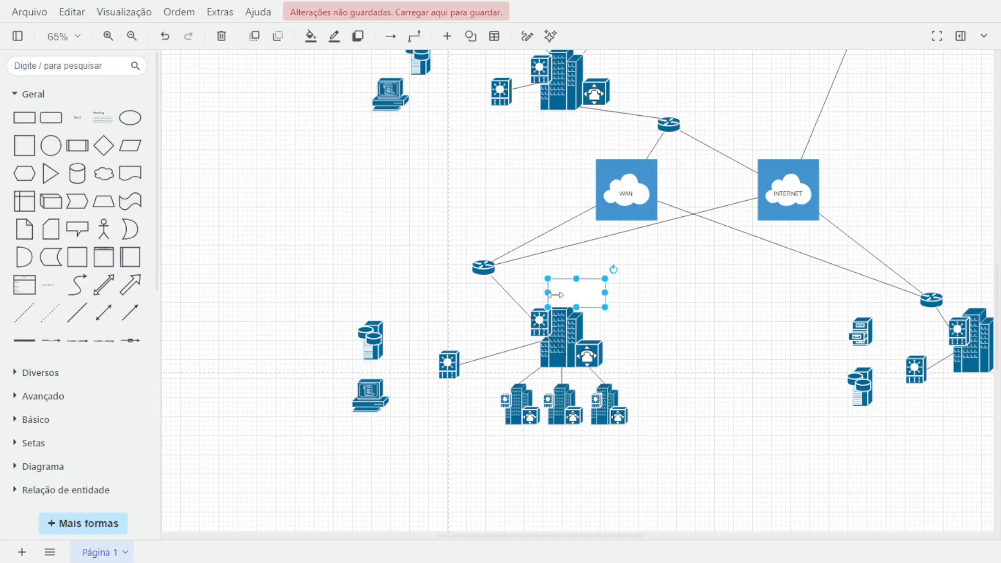
{"action": "left_click_drag", "start_coordinate": [600, 303], "coordinate": [440, 376]}
{"action": "right_click", "coordinate": [382, 344]}
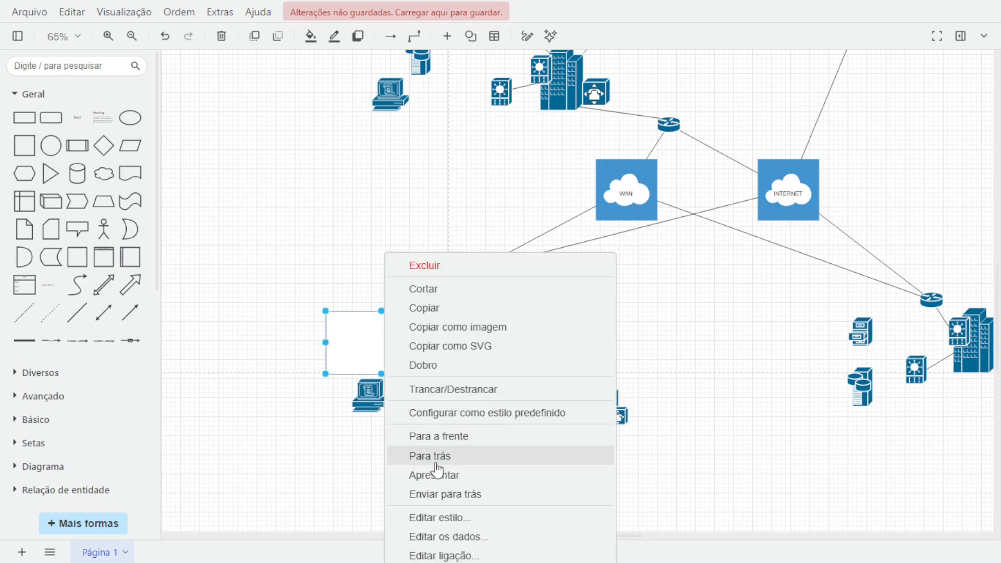
{"action": "left_click", "coordinate": [437, 462]}
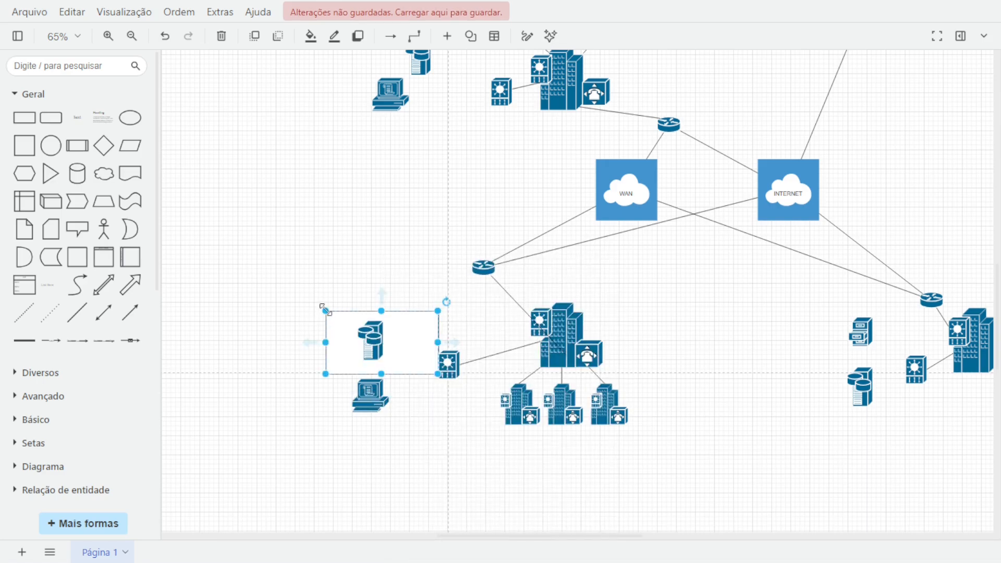
Resize the rectangle to frame the Storage Server at its left end and shift the workstation left below it.
{"action": "left_click_drag", "start_coordinate": [325, 311], "coordinate": [279, 316]}
{"action": "left_click_drag", "start_coordinate": [369, 340], "coordinate": [297, 341]}
{"action": "left_click", "coordinate": [357, 369]}
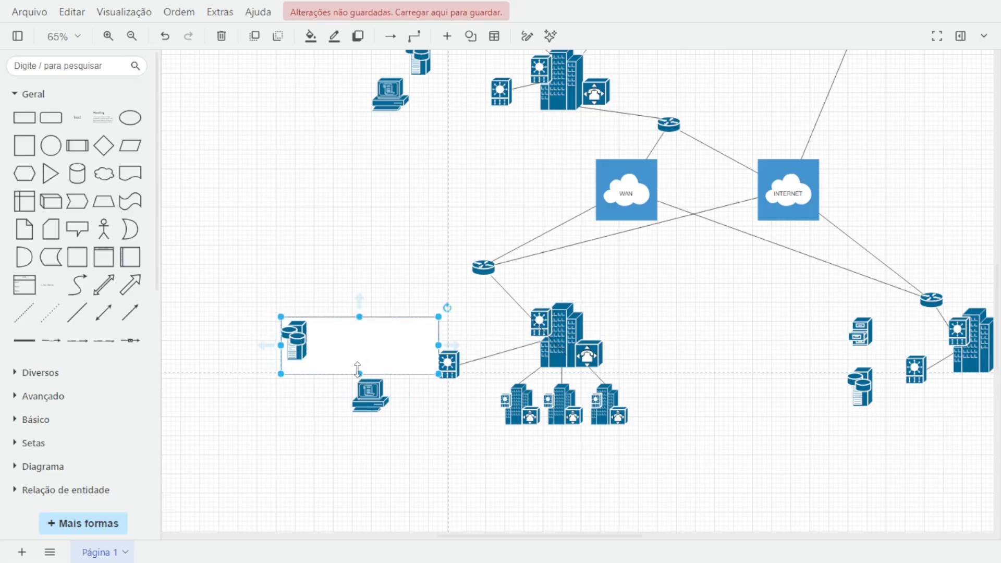
{"action": "left_click_drag", "start_coordinate": [357, 369], "coordinate": [294, 397]}
{"action": "left_click", "coordinate": [370, 388]}
Duplicate the rectangle below the first one around the workstation and send it backward.
{"action": "left_click", "coordinate": [349, 346]}
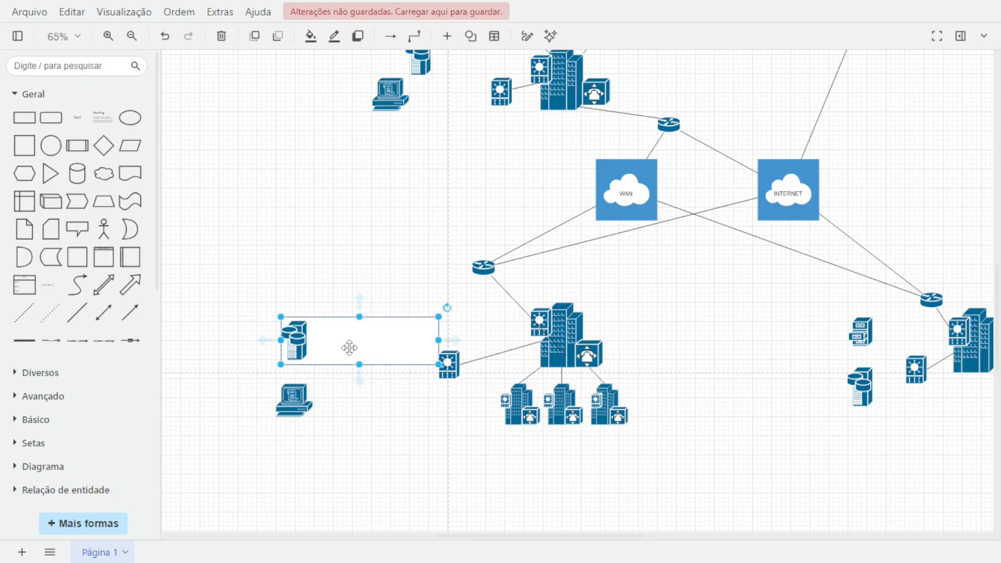
{"action": "left_click_drag", "start_coordinate": [349, 347], "coordinate": [301, 404]}
{"action": "right_click", "coordinate": [318, 400]}
{"action": "left_click", "coordinate": [348, 460]}
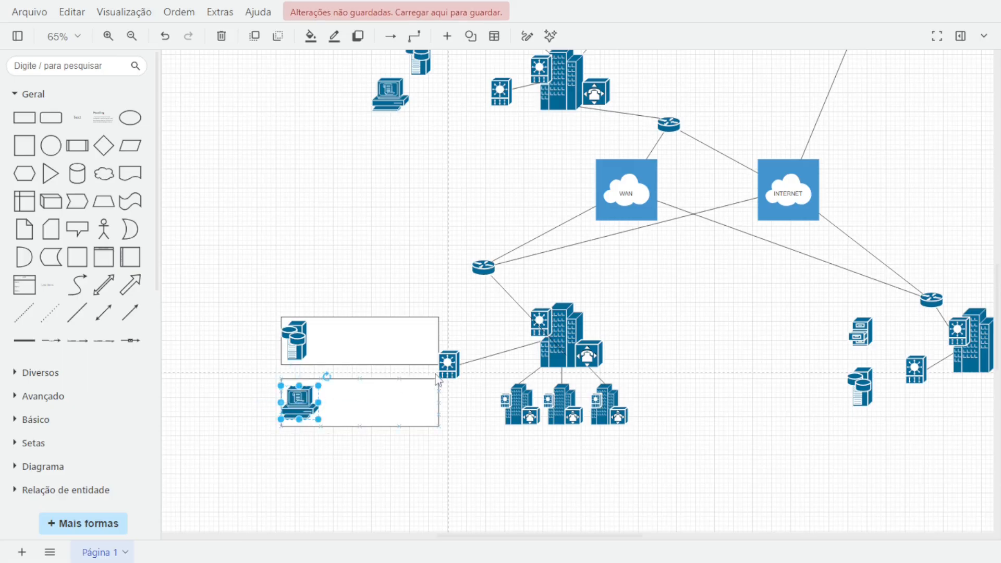
Move the switch beside the rectangles slightly down so it sits between their right edges.
{"action": "left_click", "coordinate": [445, 365]}
{"action": "left_click_drag", "start_coordinate": [444, 366], "coordinate": [443, 377]}
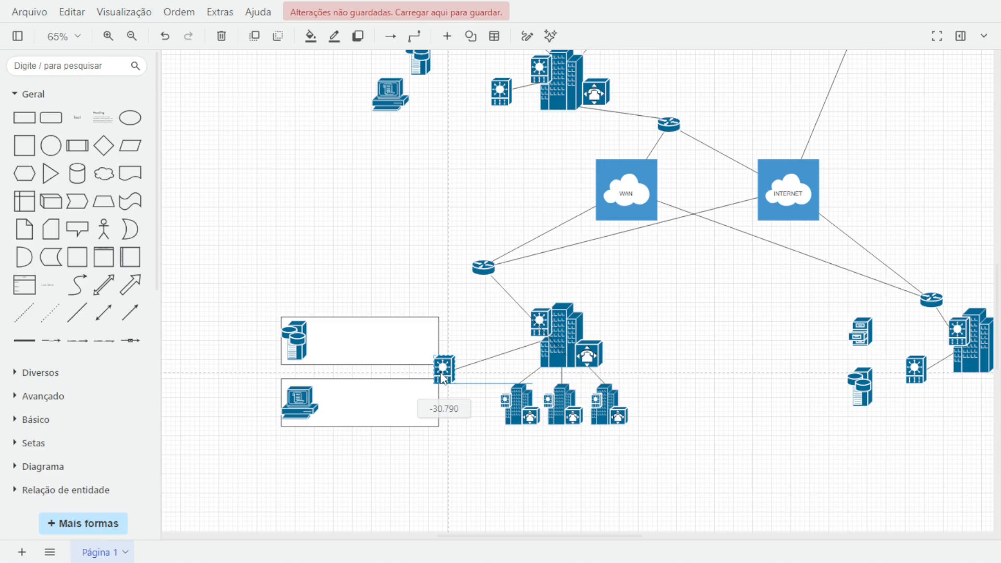
{"action": "left_click_drag", "start_coordinate": [442, 378], "coordinate": [442, 377]}
{"action": "left_click", "coordinate": [488, 450]}
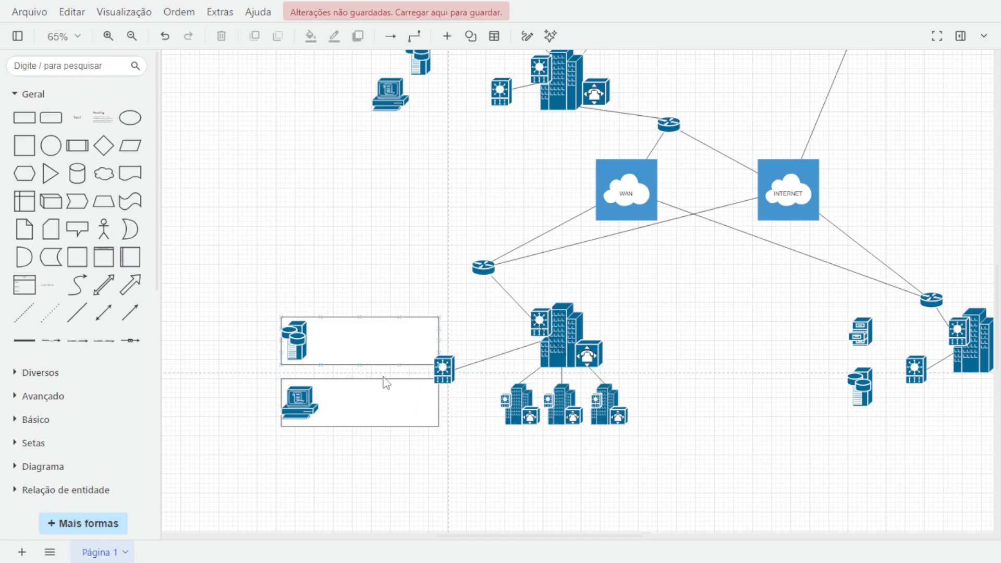
Label the upper rectangle "Servidor de Dados".
{"action": "left_click", "coordinate": [355, 345]}
{"action": "double_click", "coordinate": [356, 344]}
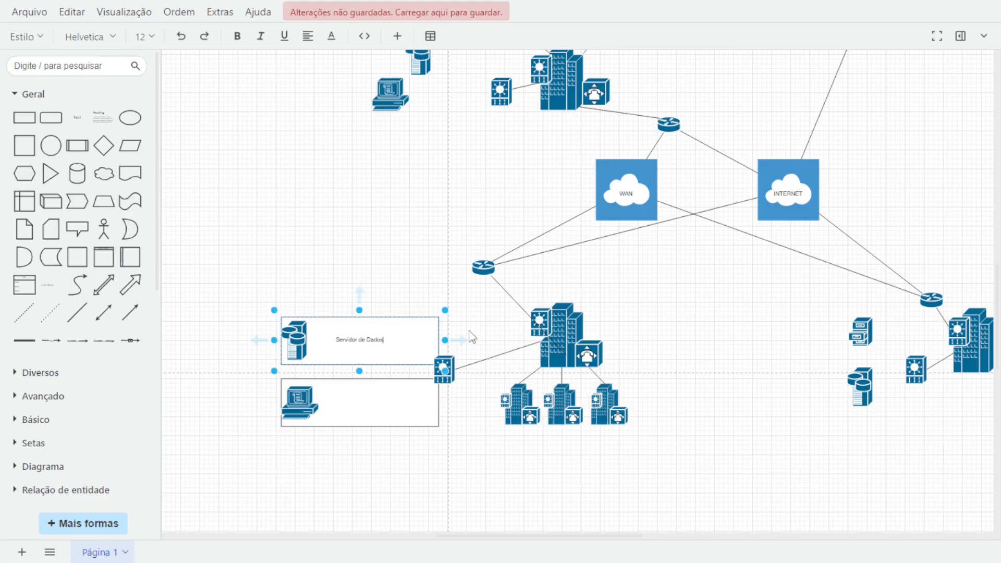
{"action": "left_click", "coordinate": [347, 221]}
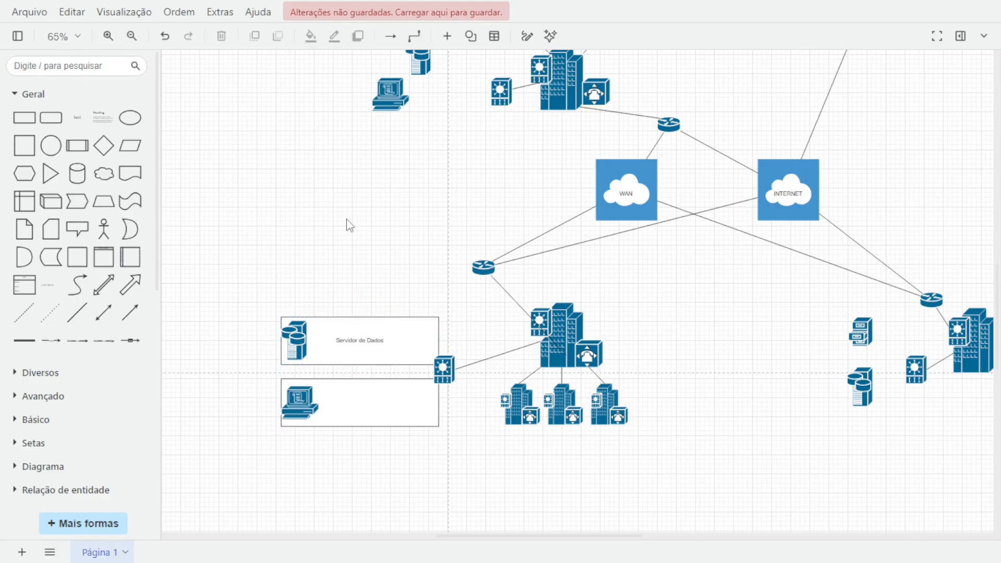
Label the lower rectangle "Windows".
{"action": "left_click", "coordinate": [348, 396]}
{"action": "double_click", "coordinate": [347, 397]}
{"action": "type", "text": "EM"}
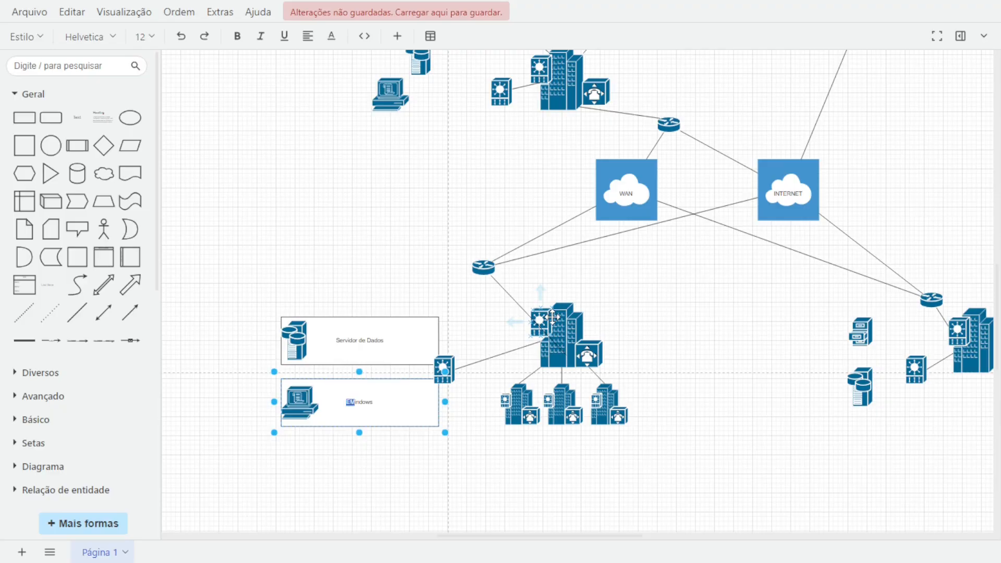
Extend the lower rectangle's label to "Windows Server".
{"action": "scroll", "coordinate": [553, 318], "scroll_direction": "down", "scroll_amount": 5}
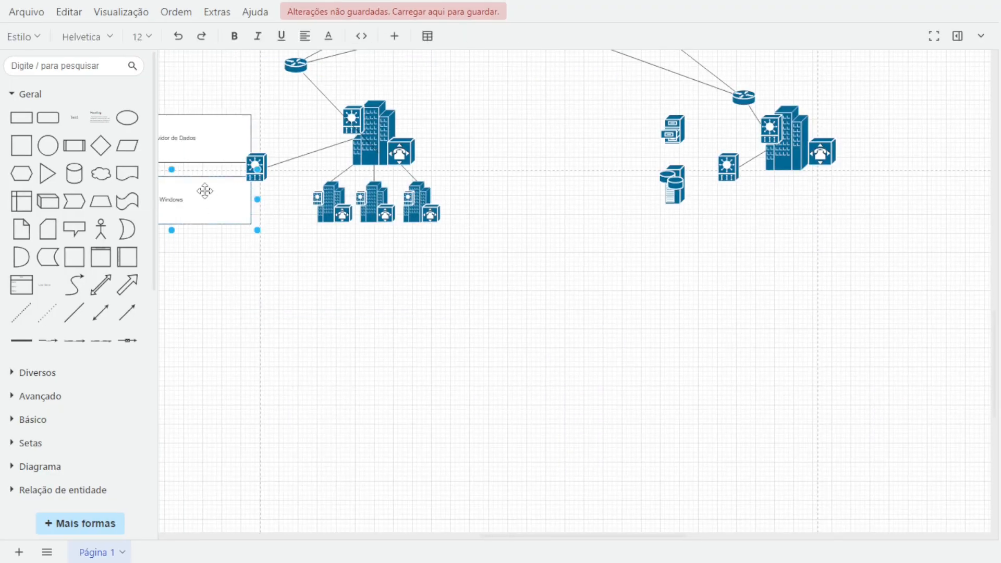
{"action": "double_click", "coordinate": [193, 200]}
{"action": "scroll", "coordinate": [192, 200], "scroll_direction": "up", "scroll_amount": 8}
{"action": "left_click_drag", "start_coordinate": [234, 396], "coordinate": [421, 384]}
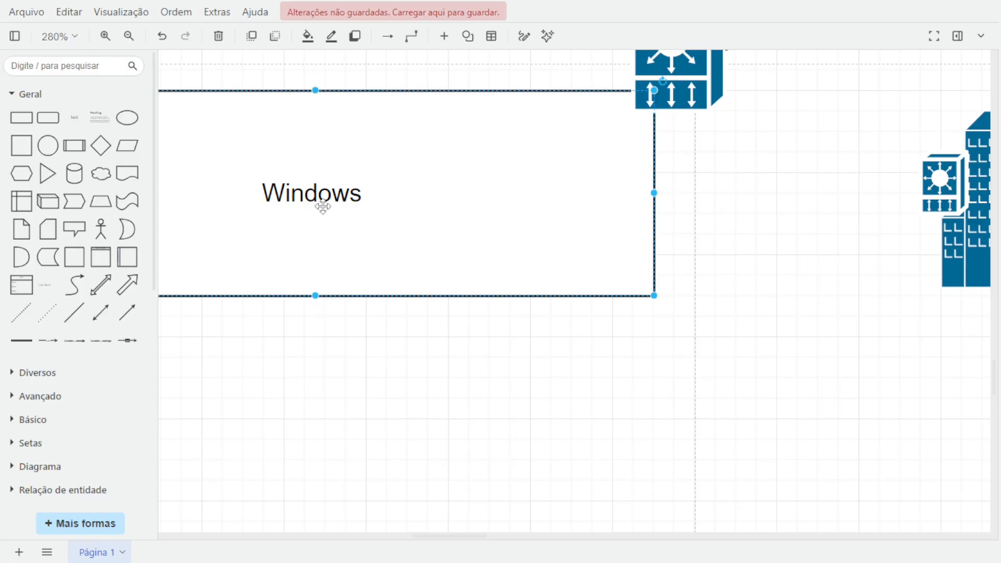
{"action": "double_click", "coordinate": [323, 207]}
{"action": "left_click", "coordinate": [384, 199]}
{"action": "double_click", "coordinate": [359, 198]}
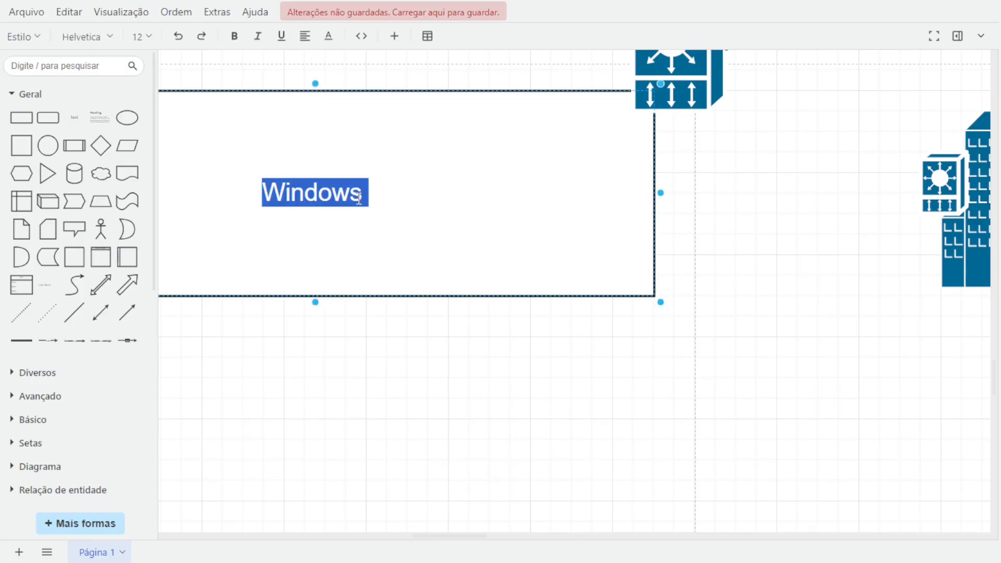
{"action": "key", "text": "BackSpace"}
{"action": "key", "text": "ctrl+z"}
{"action": "key", "text": "End"}
{"action": "type", "text": "Server"}
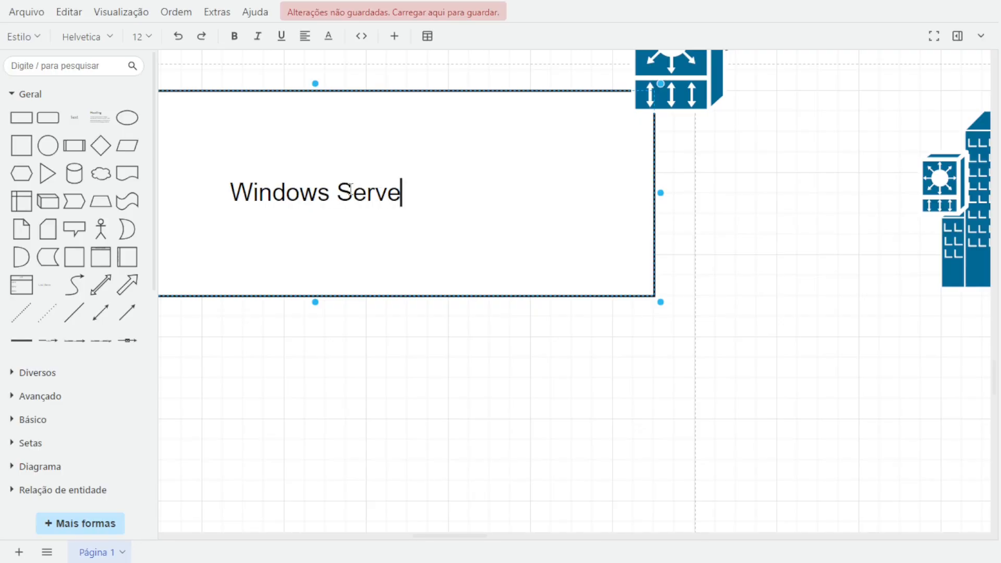
{"action": "left_click", "coordinate": [426, 340]}
{"action": "scroll", "coordinate": [426, 339], "scroll_direction": "down", "scroll_amount": 7}
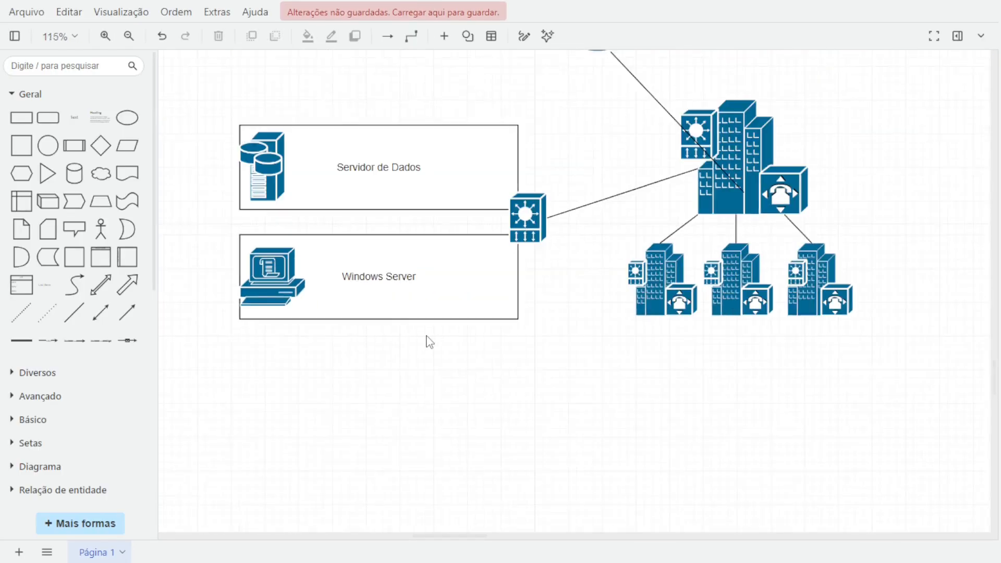
Move the standalone workstation and database server icons to the left of the upper building cluster.
{"action": "scroll", "coordinate": [526, 314], "scroll_direction": "down", "scroll_amount": 2}
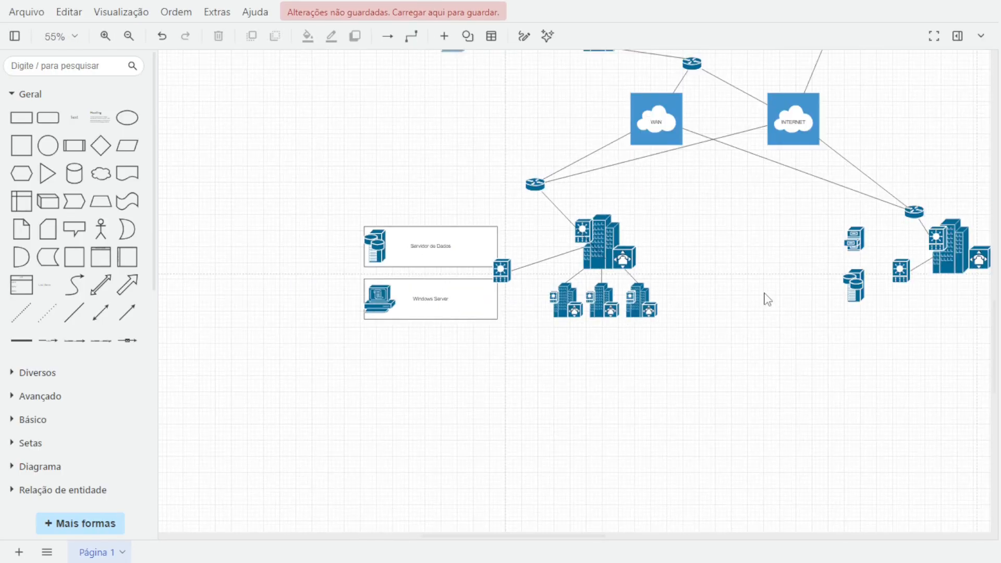
{"action": "left_click_drag", "start_coordinate": [767, 298], "coordinate": [504, 301]}
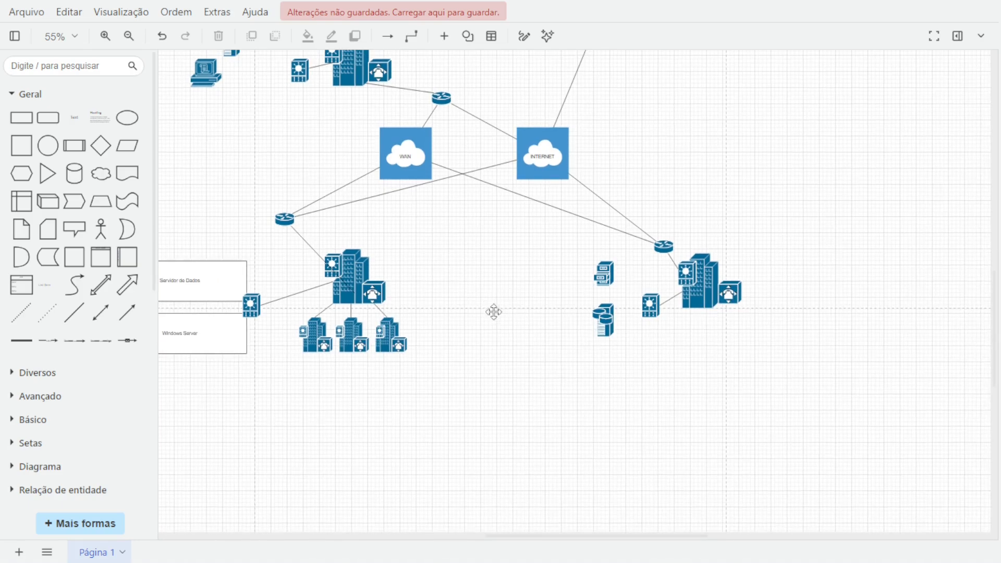
{"action": "left_click_drag", "start_coordinate": [326, 169], "coordinate": [463, 264]}
{"action": "left_click_drag", "start_coordinate": [396, 205], "coordinate": [455, 215]}
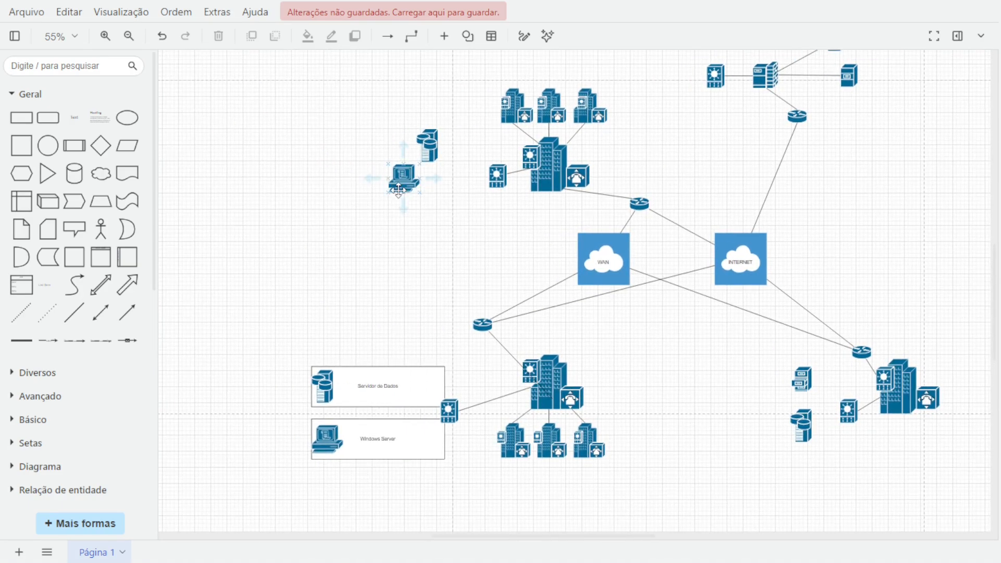
{"action": "left_click_drag", "start_coordinate": [398, 189], "coordinate": [323, 182]}
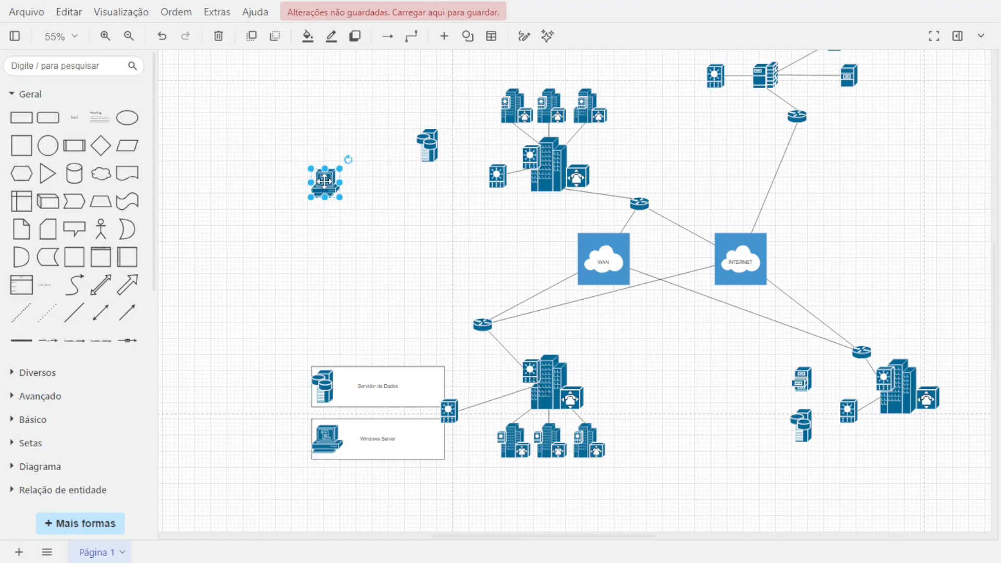
{"action": "left_click_drag", "start_coordinate": [324, 181], "coordinate": [328, 188]}
{"action": "left_click", "coordinate": [419, 146]}
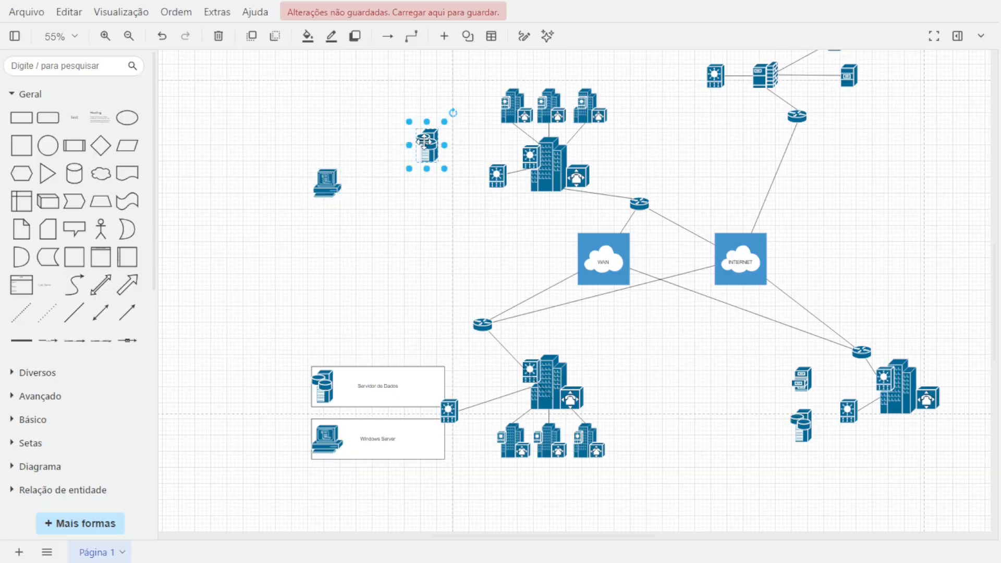
{"action": "left_click_drag", "start_coordinate": [419, 146], "coordinate": [325, 121]}
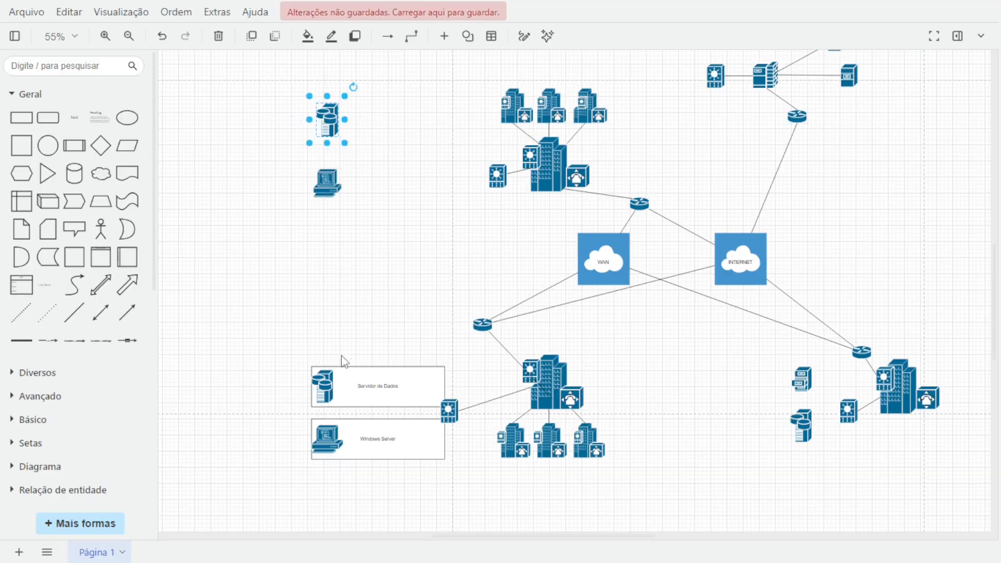
Duplicate the two labelled rectangles and place the copy over the workstation and server beside the upper cluster.
{"action": "left_click", "coordinate": [370, 402]}
{"action": "left_click", "coordinate": [388, 454], "text": "shift"}
{"action": "left_click_drag", "start_coordinate": [388, 454], "coordinate": [339, 113]}
{"action": "right_click", "coordinate": [339, 114]}
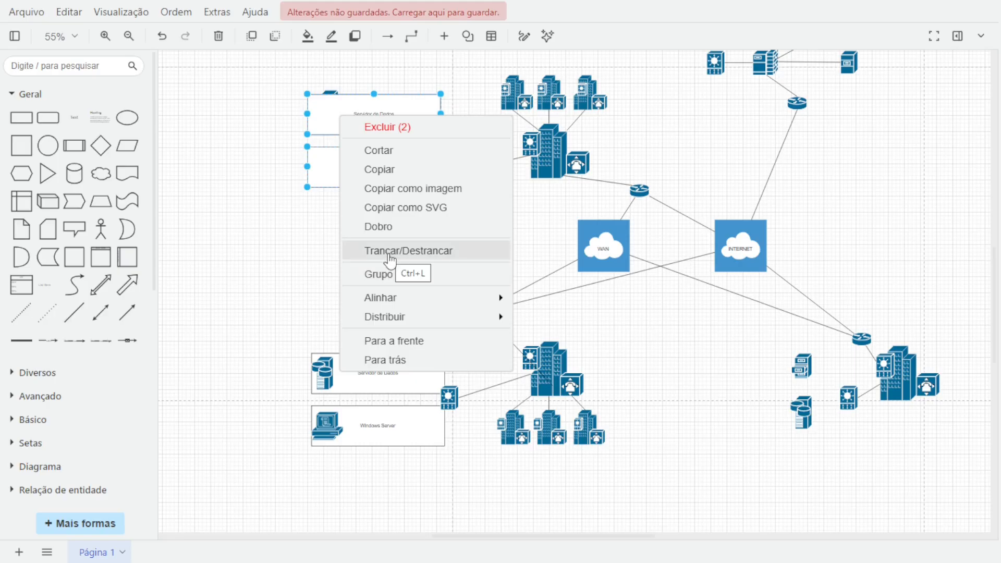
{"action": "left_click", "coordinate": [274, 225]}
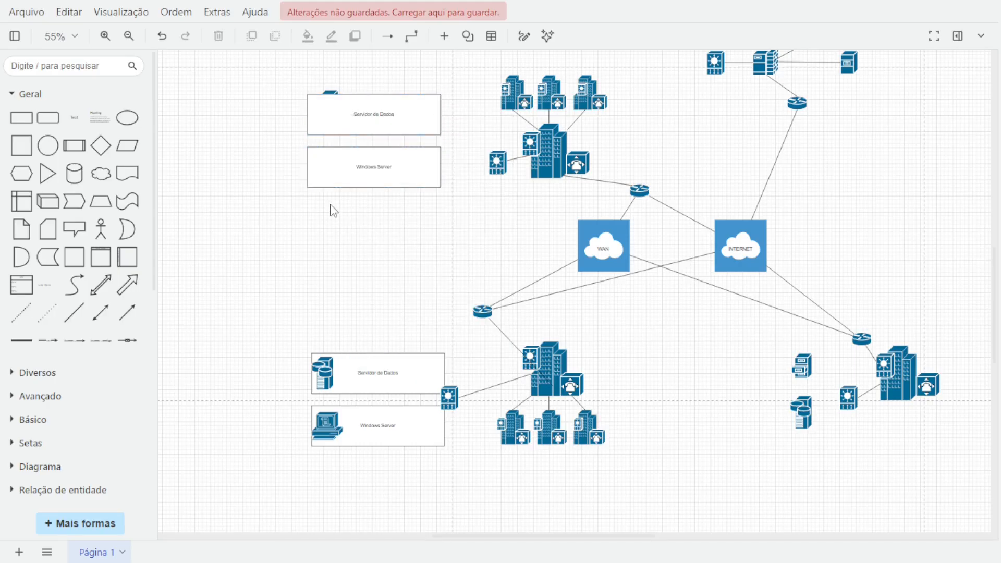
Send both copied rectangles backward so they sit behind the server and workstation icons.
{"action": "right_click", "coordinate": [338, 161]}
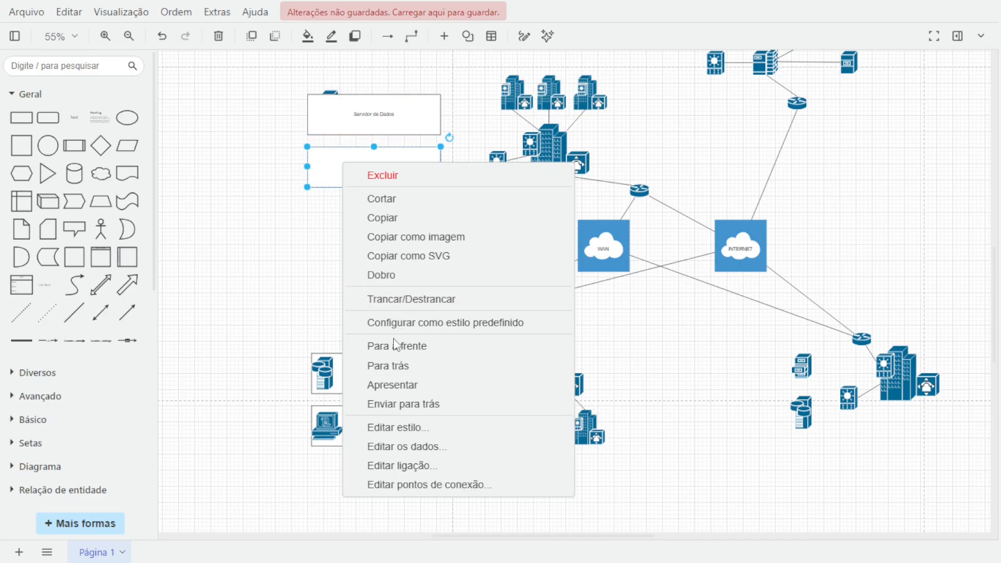
{"action": "left_click", "coordinate": [394, 366]}
{"action": "right_click", "coordinate": [369, 112]}
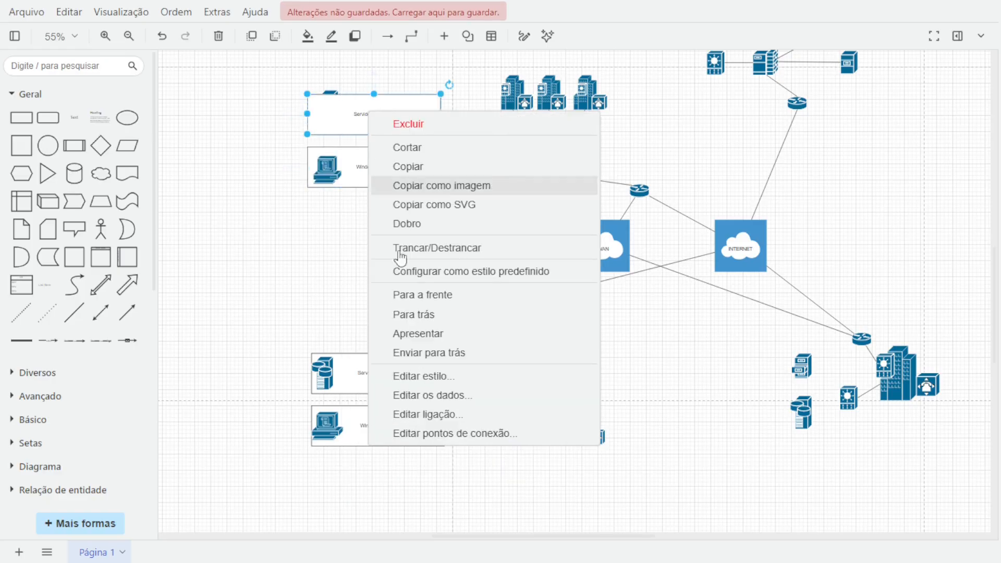
{"action": "left_click", "coordinate": [420, 314]}
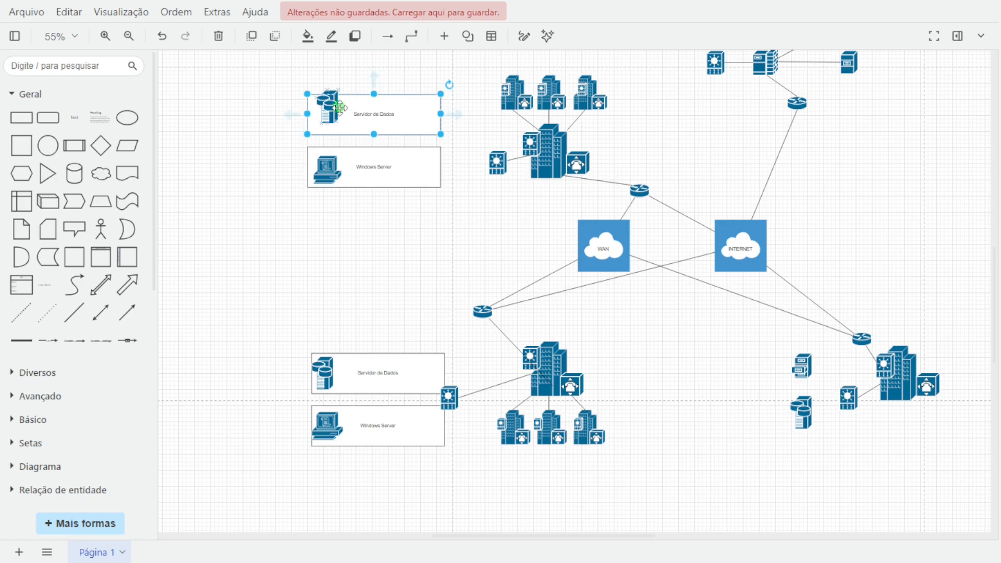
Move the upper cluster's switch so it sits between the copied rectangles' right edges.
{"action": "left_click", "coordinate": [331, 107]}
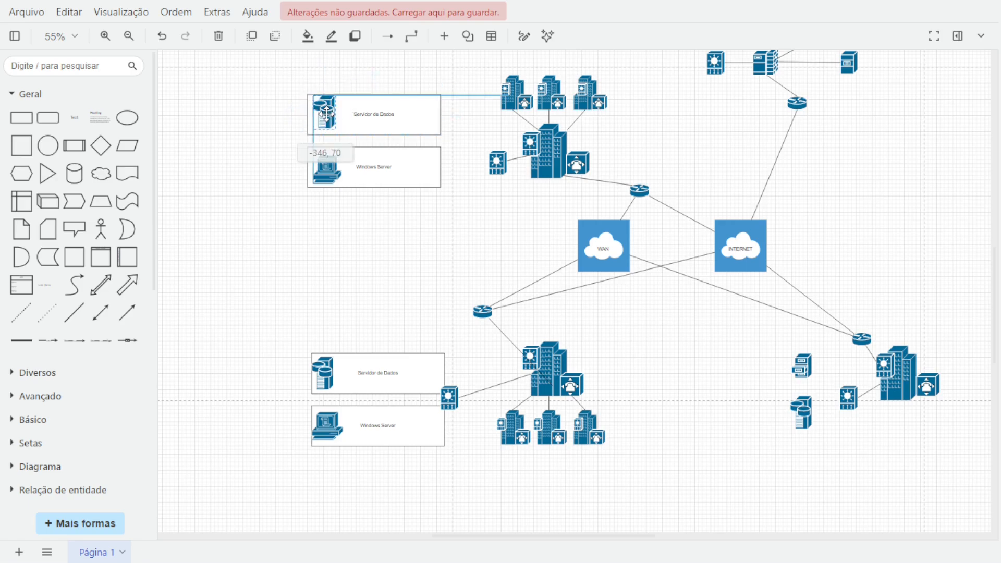
{"action": "left_click", "coordinate": [497, 162]}
{"action": "left_click_drag", "start_coordinate": [497, 162], "coordinate": [442, 134]}
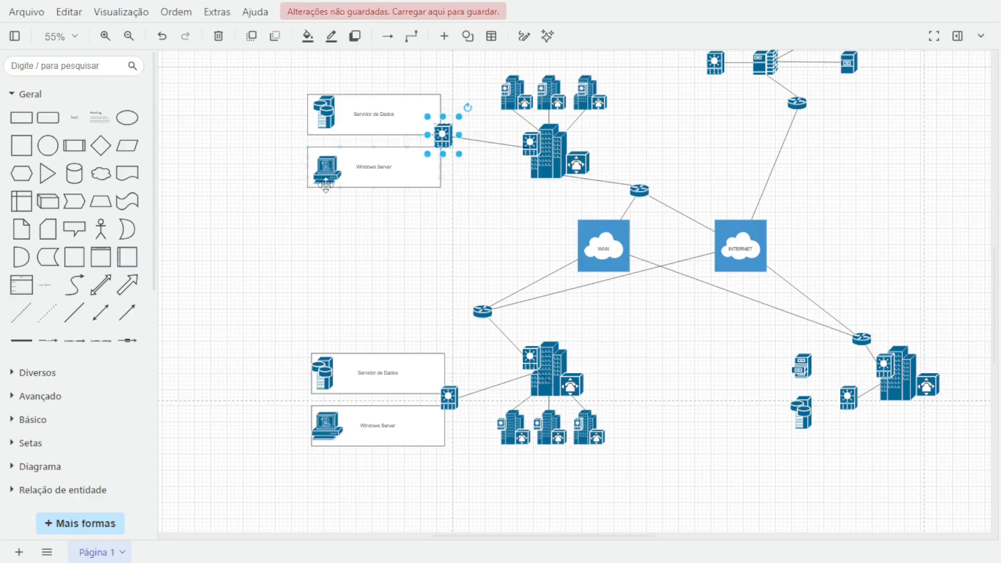
{"action": "left_click", "coordinate": [272, 223]}
Duplicate the rectangle pair onto the two servers beside the right building and send it backward.
{"action": "scroll", "coordinate": [276, 241], "scroll_direction": "down", "scroll_amount": 1}
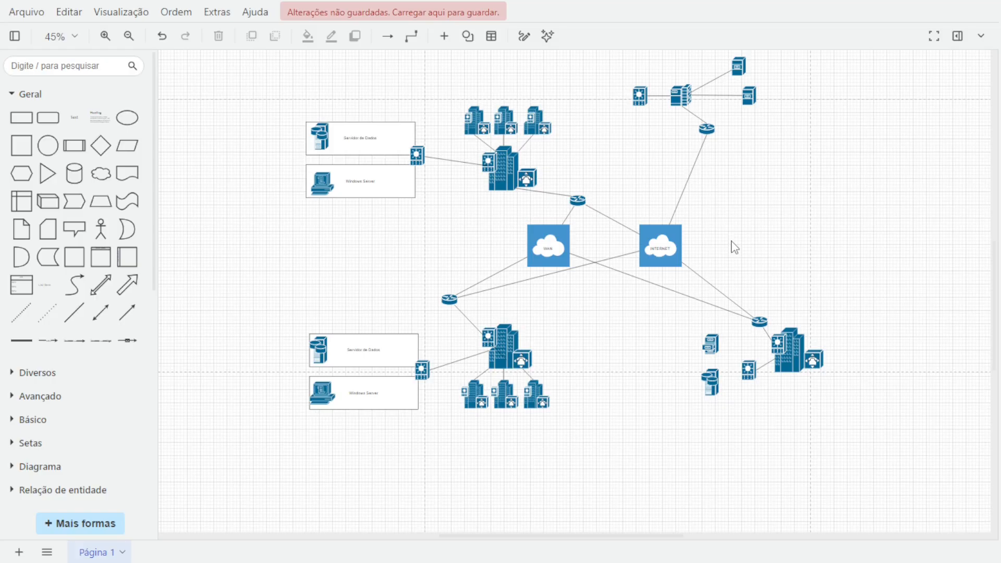
{"action": "left_click", "coordinate": [344, 128]}
{"action": "left_click", "coordinate": [372, 186], "text": "shift"}
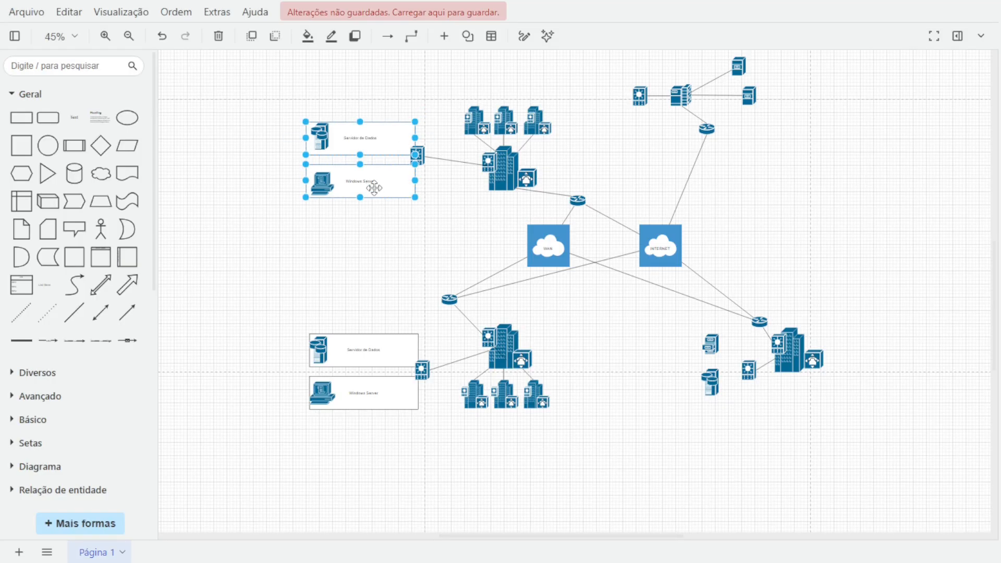
{"action": "left_click_drag", "start_coordinate": [374, 187], "coordinate": [434, 253]}
{"action": "mouse_move", "coordinate": [414, 214]}
{"action": "left_mouse_down"}
{"action": "mouse_move", "coordinate": [620, 334]}
{"action": "mouse_move", "coordinate": [697, 358]}
{"action": "mouse_move", "coordinate": [680, 363]}
{"action": "mouse_move", "coordinate": [673, 352]}
{"action": "left_mouse_up"}
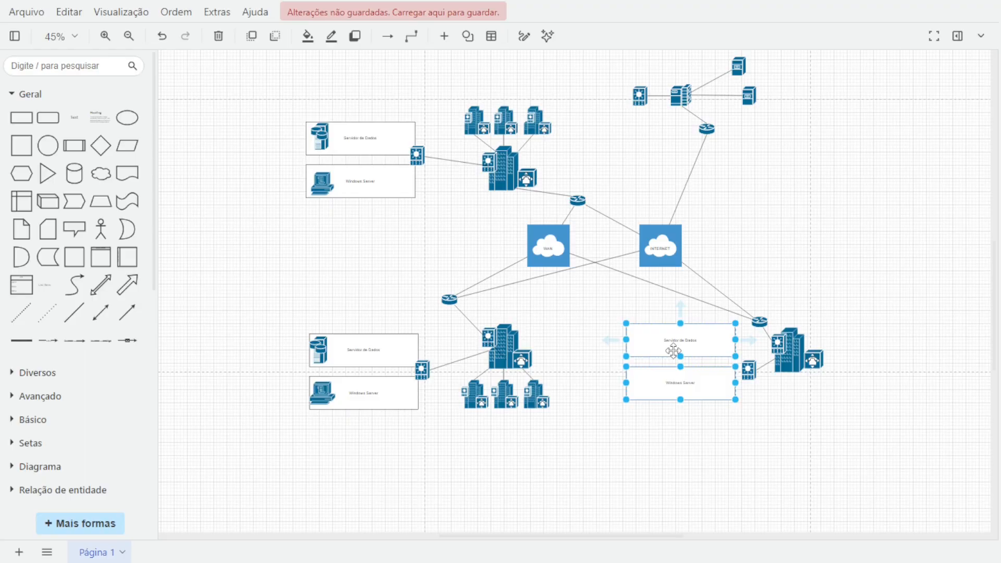
{"action": "right_click", "coordinate": [672, 352]}
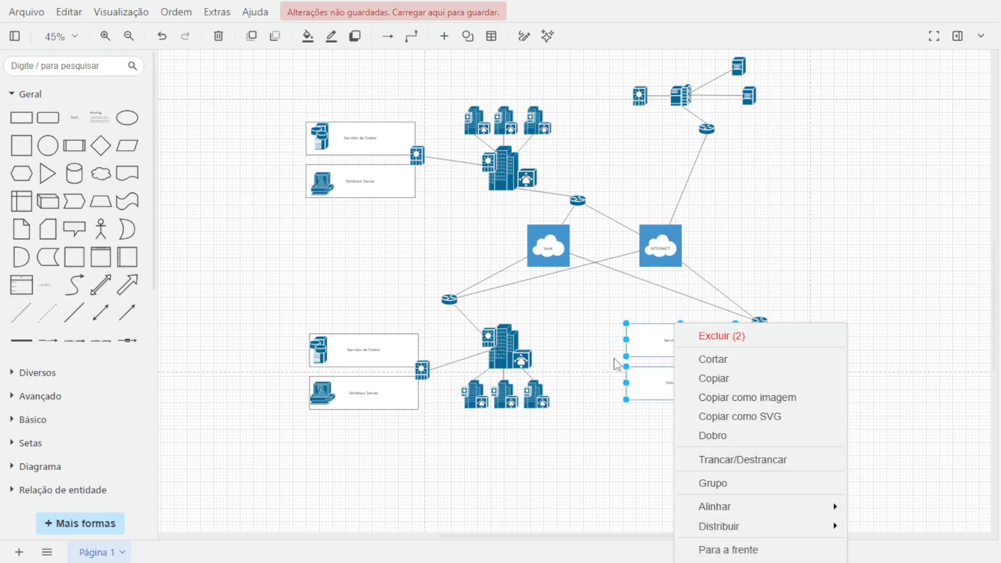
{"action": "scroll", "coordinate": [615, 362], "scroll_direction": "down", "scroll_amount": 2}
{"action": "scroll", "coordinate": [625, 355], "scroll_direction": "up", "scroll_amount": 2}
{"action": "scroll", "coordinate": [648, 332], "scroll_direction": "down", "scroll_amount": 2}
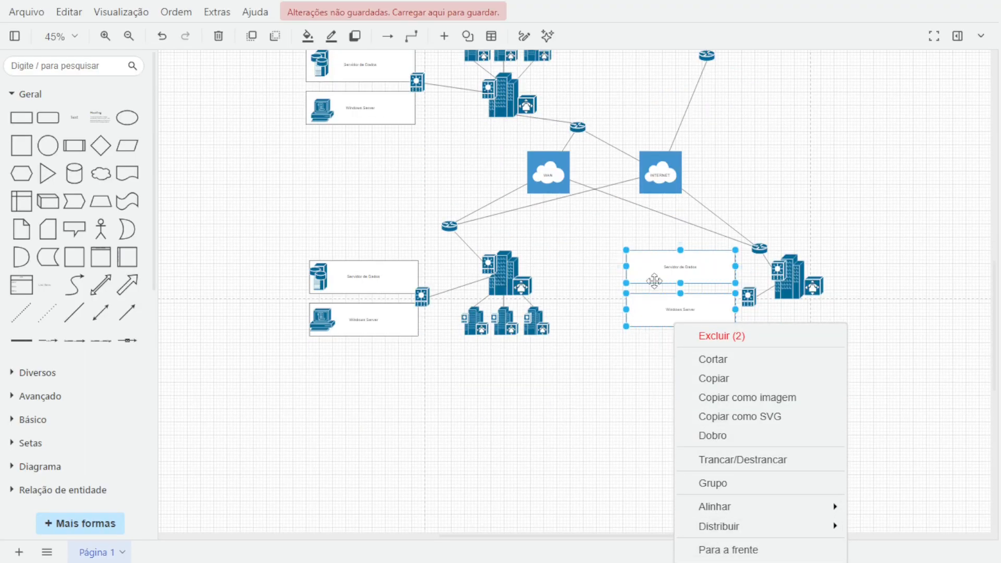
{"action": "right_click", "coordinate": [655, 280]}
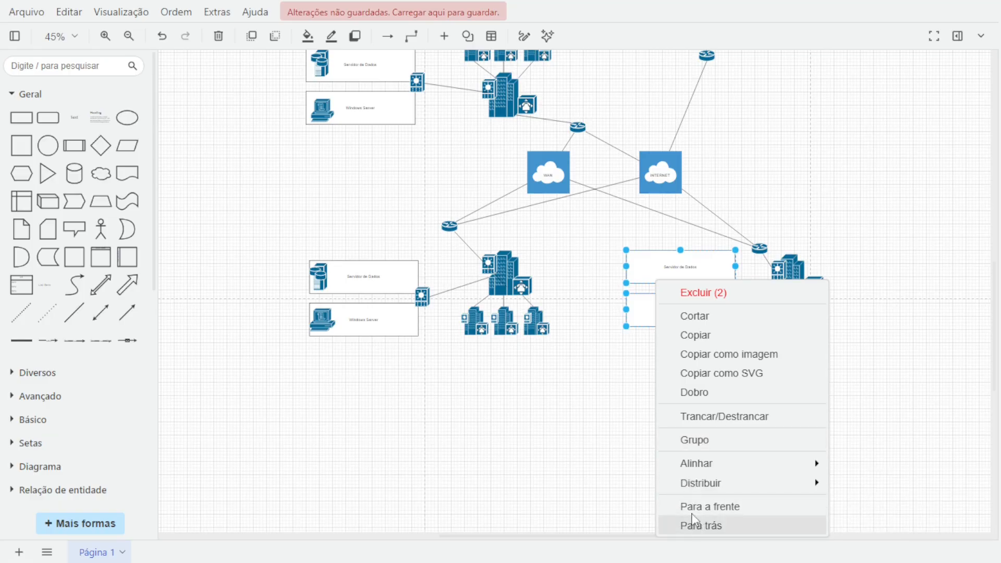
{"action": "left_click", "coordinate": [695, 526]}
Reposition the two server icons inside the right-hand rectangles.
{"action": "scroll", "coordinate": [695, 337], "scroll_direction": "up", "scroll_amount": 2}
{"action": "left_click", "coordinate": [720, 296]}
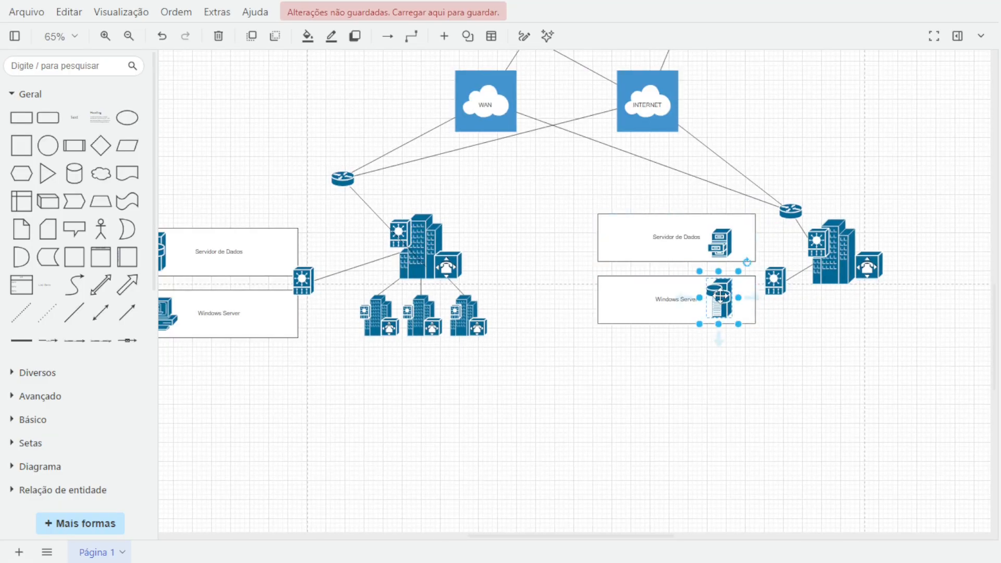
{"action": "left_click_drag", "start_coordinate": [722, 296], "coordinate": [727, 297]}
{"action": "left_click_drag", "start_coordinate": [725, 248], "coordinate": [729, 233]}
Label the upper right rectangle "Servidor de Arquivos".
{"action": "left_click", "coordinate": [664, 238]}
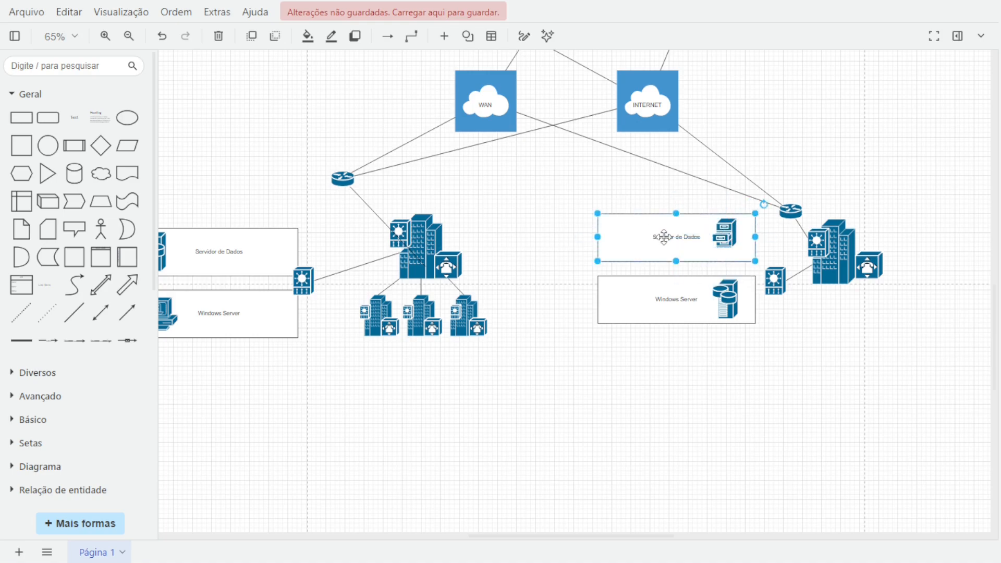
{"action": "double_click", "coordinate": [664, 237]}
{"action": "key", "text": "End"}
{"action": "key", "text": "shift+Left"}
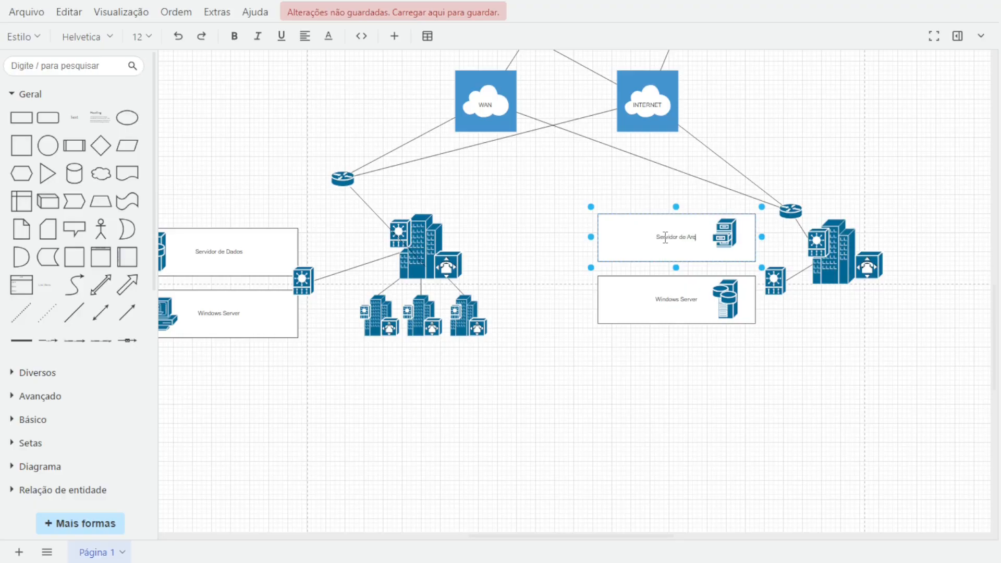
Label the lower right rectangle "Servidor de Dados".
{"action": "left_click", "coordinate": [673, 295]}
{"action": "double_click", "coordinate": [673, 294]}
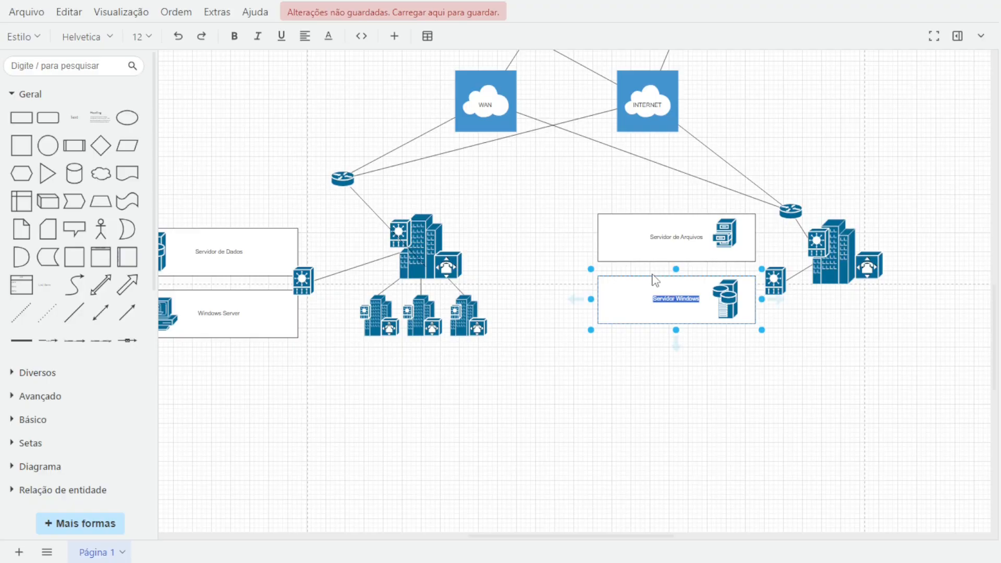
{"action": "type", "text": "Se"}
{"action": "left_click", "coordinate": [814, 377]}
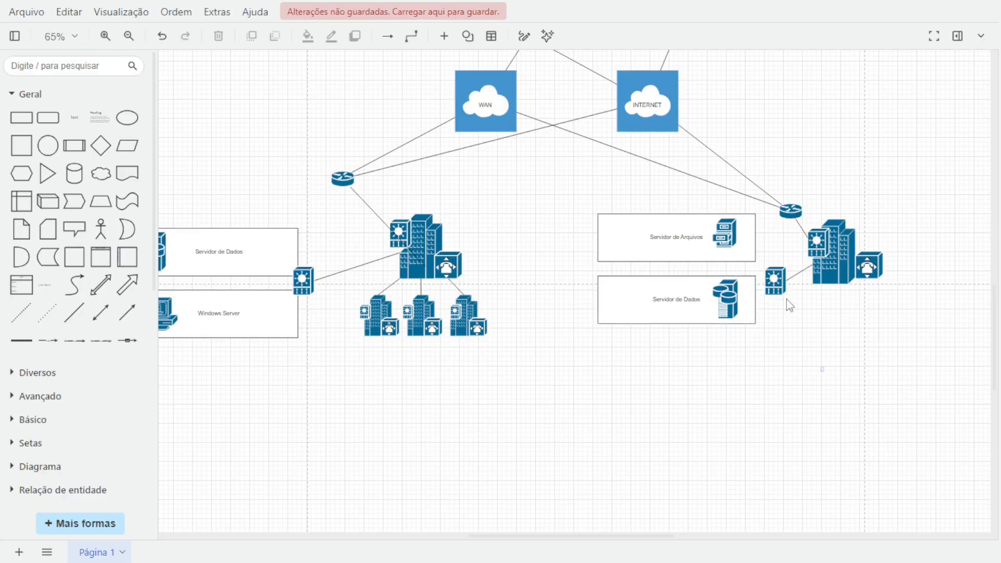
Nudge the right building's switch so it sits against the right-hand rectangles' edges.
{"action": "left_click", "coordinate": [771, 280]}
{"action": "left_click_drag", "start_coordinate": [758, 282], "coordinate": [759, 276]}
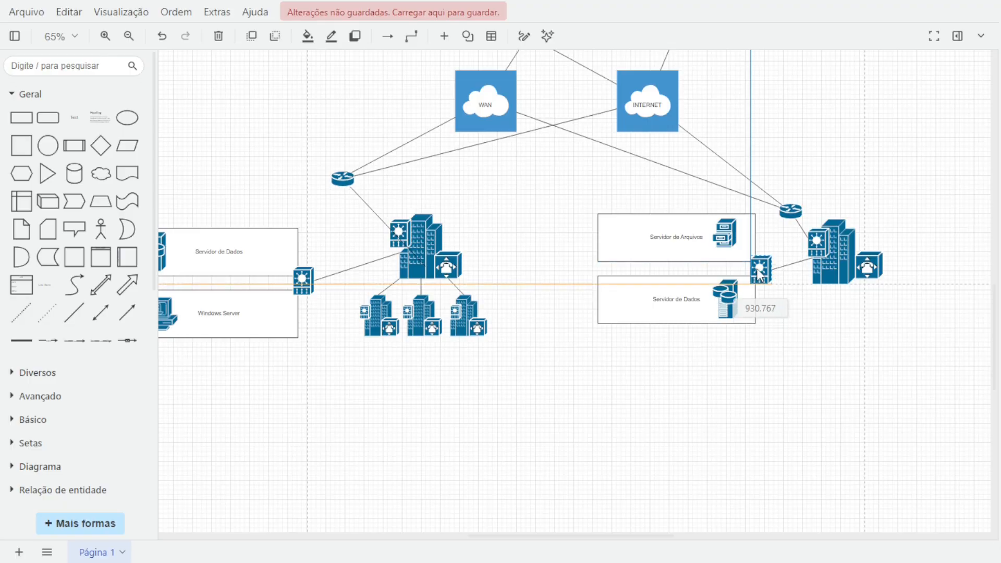
Insert a rectangle and size it around the top router and server cluster.
{"action": "scroll", "coordinate": [823, 355], "scroll_direction": "down", "scroll_amount": 2}
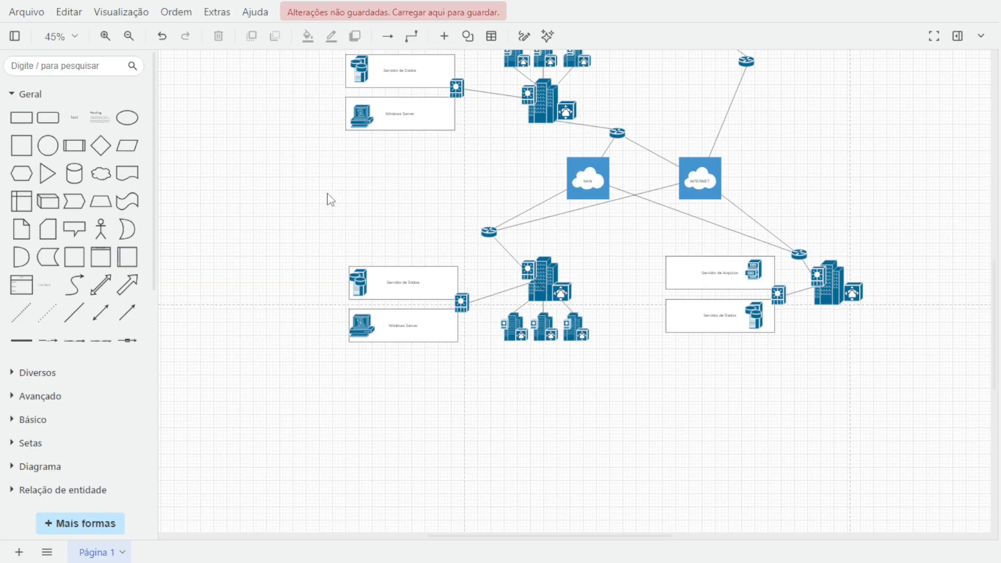
{"action": "scroll", "coordinate": [331, 200], "scroll_direction": "down", "scroll_amount": 1}
{"action": "left_click_drag", "start_coordinate": [309, 182], "coordinate": [339, 287]}
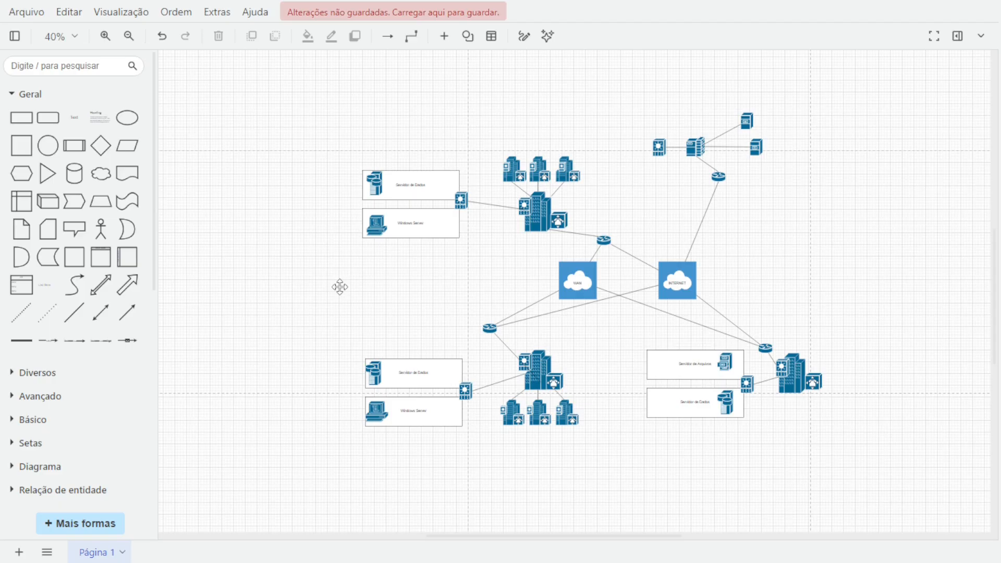
{"action": "left_click", "coordinate": [21, 117]}
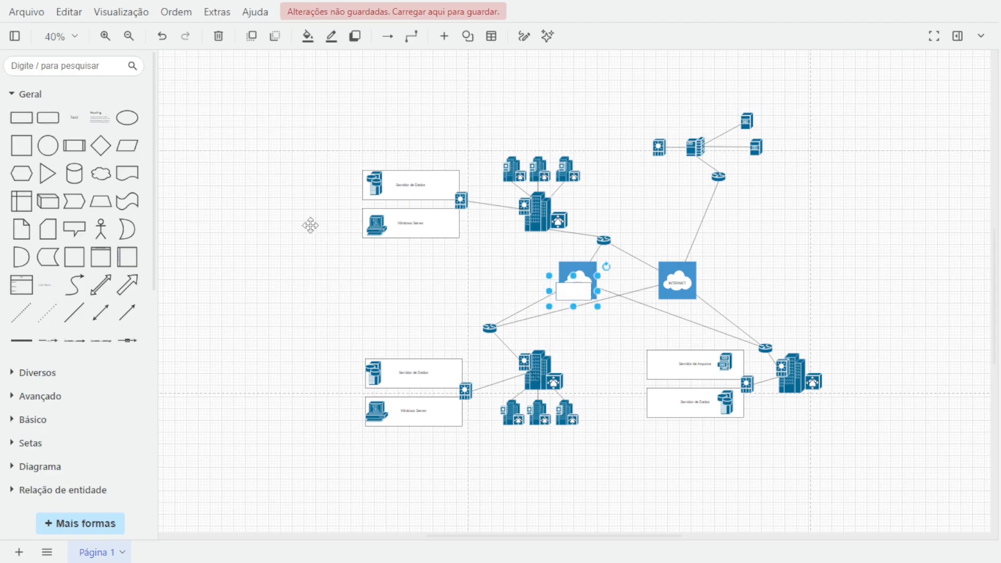
{"action": "left_click_drag", "start_coordinate": [572, 293], "coordinate": [659, 103]}
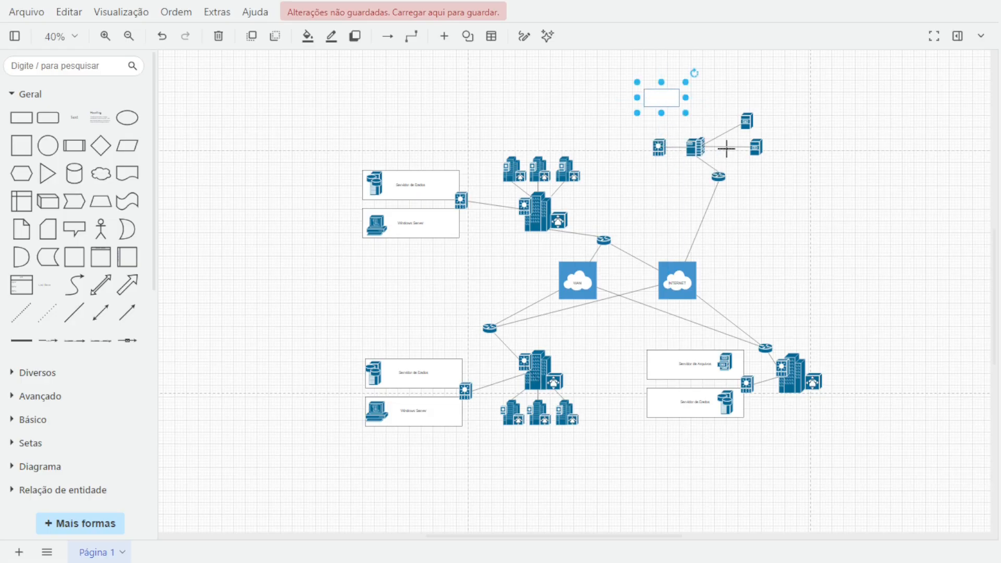
{"action": "left_click_drag", "start_coordinate": [680, 107], "coordinate": [812, 194]}
Send the new rectangle behind the top cluster's icons and shrink it to fit around them.
{"action": "right_click", "coordinate": [743, 121]}
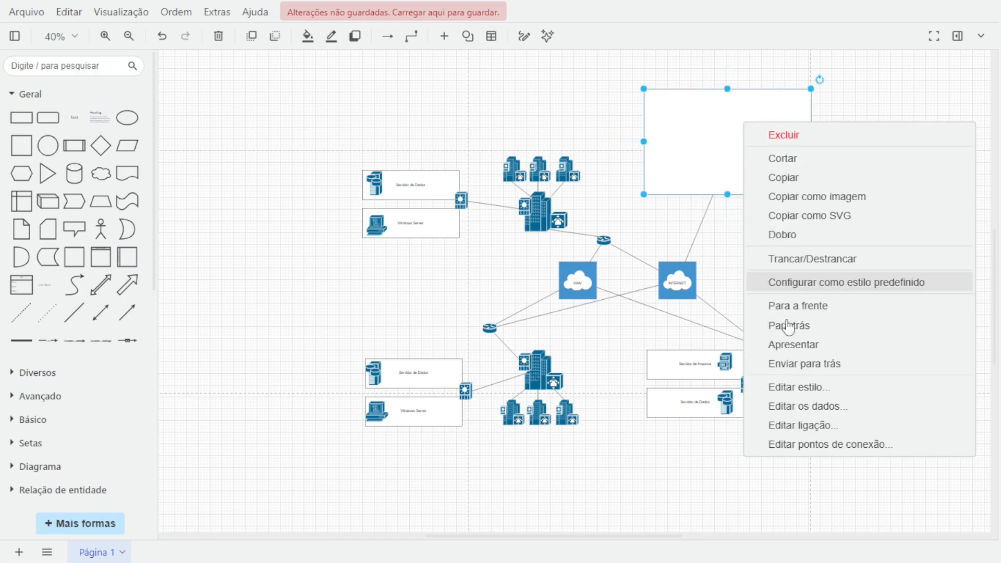
{"action": "left_click", "coordinate": [803, 364]}
{"action": "right_click", "coordinate": [705, 134]}
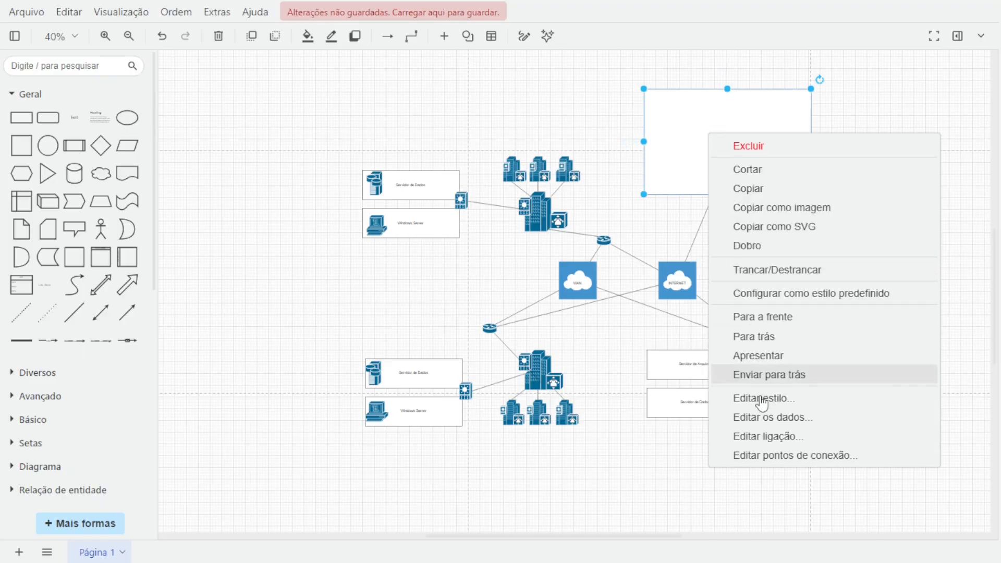
{"action": "left_click", "coordinate": [757, 378]}
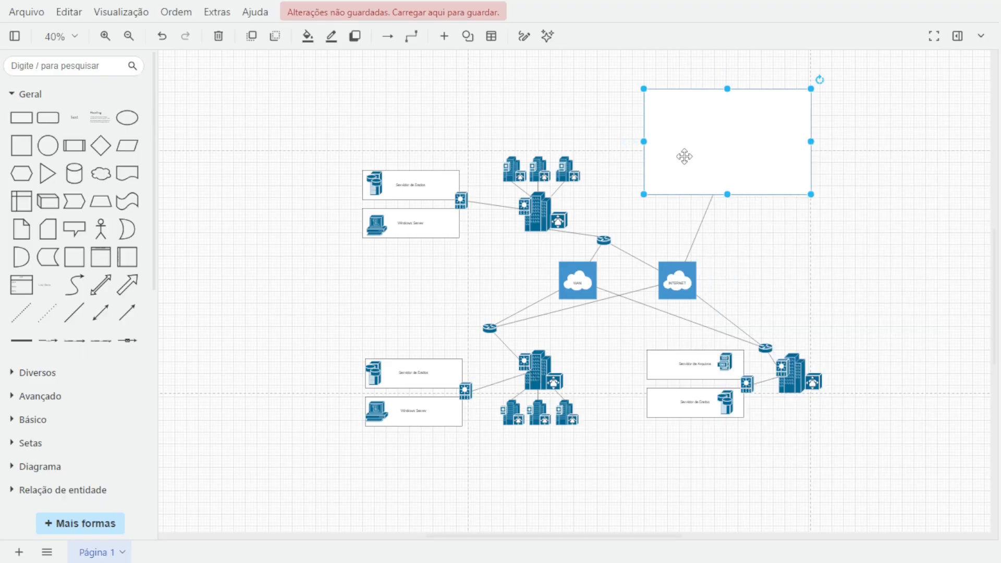
{"action": "left_click", "coordinate": [655, 199]}
{"action": "left_click", "coordinate": [689, 168]}
{"action": "right_click", "coordinate": [689, 168]}
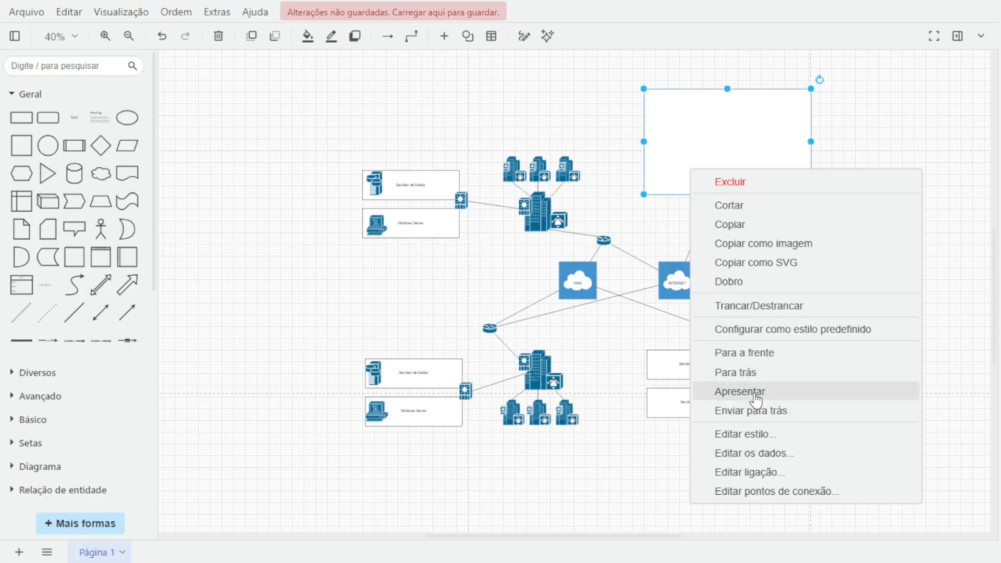
{"action": "left_click", "coordinate": [754, 372]}
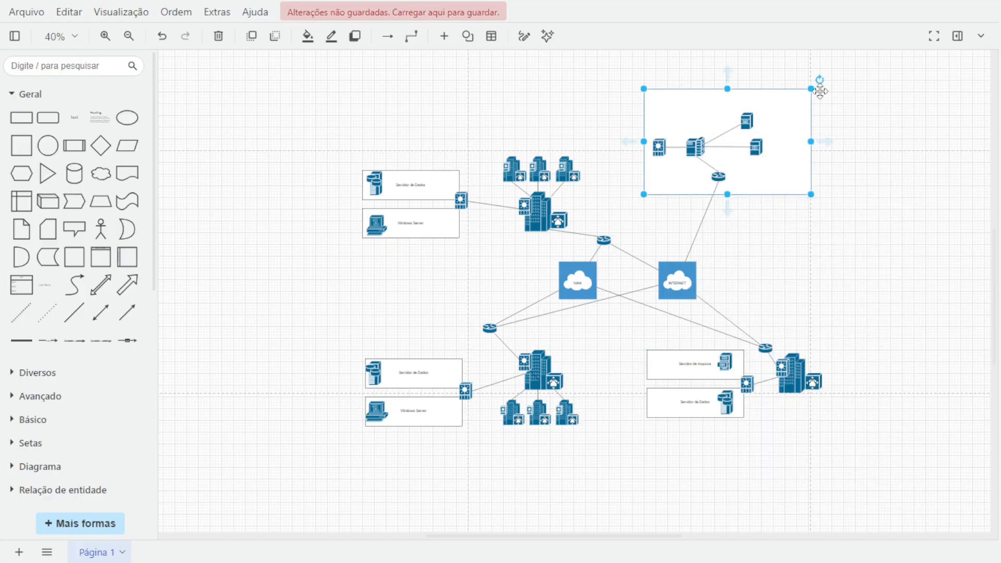
{"action": "left_click_drag", "start_coordinate": [810, 89], "coordinate": [783, 105]}
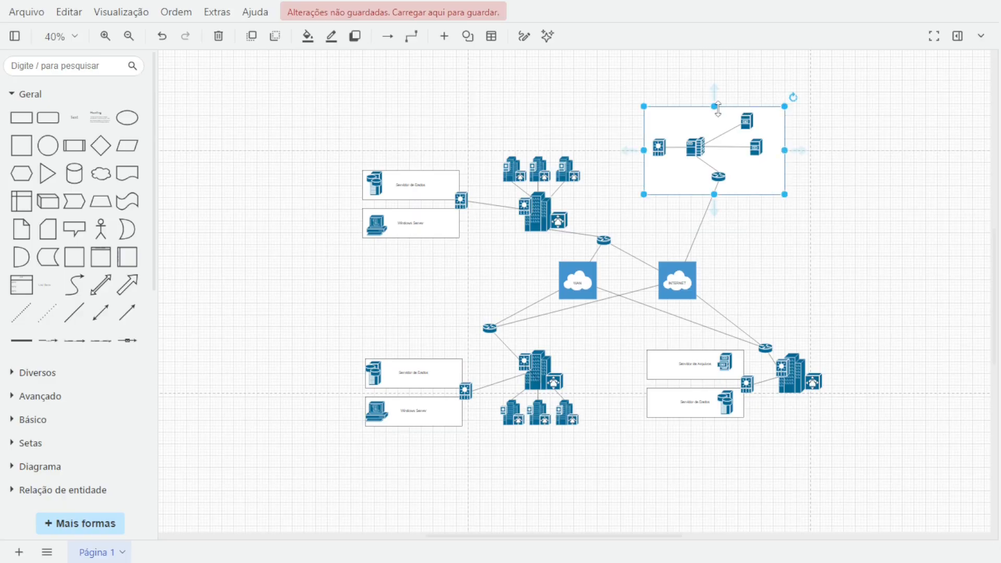
Extend the top cluster frame's left edge outward so it clears the switch.
{"action": "left_click_drag", "start_coordinate": [644, 105], "coordinate": [623, 105]}
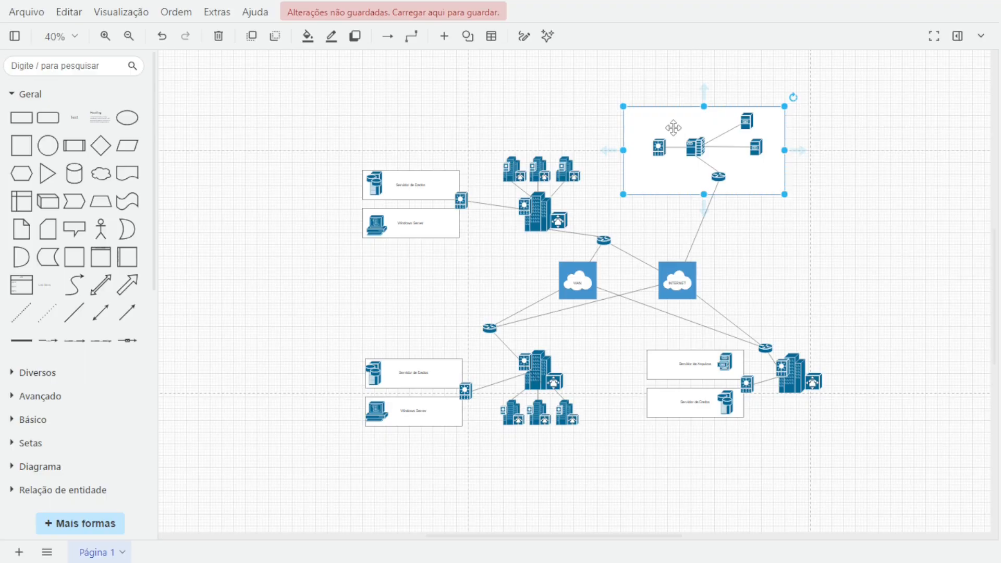
{"action": "double_click", "coordinate": [672, 127]}
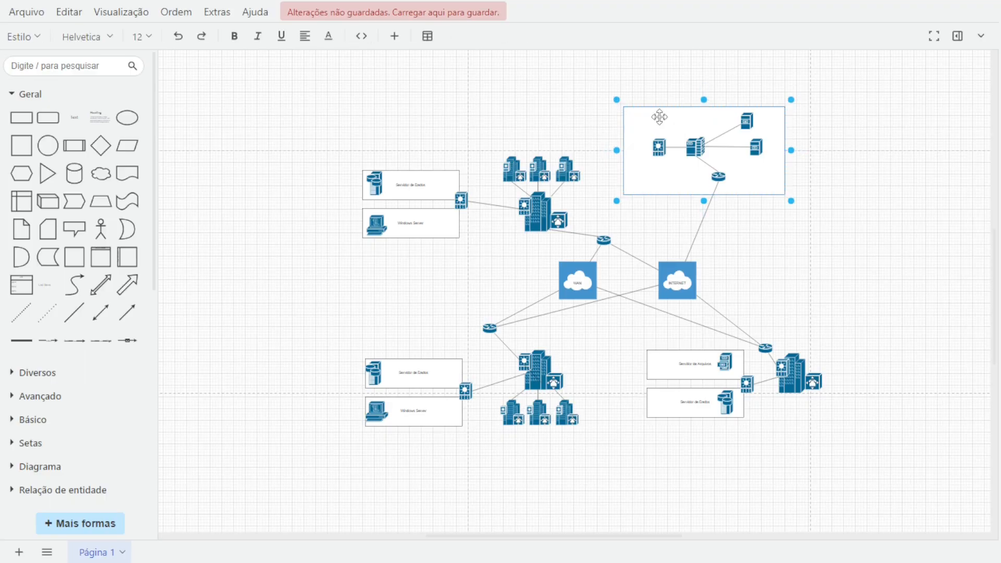
Insert a text shape and move it into the upper-left corner of the top cluster frame.
{"action": "left_click", "coordinate": [89, 124]}
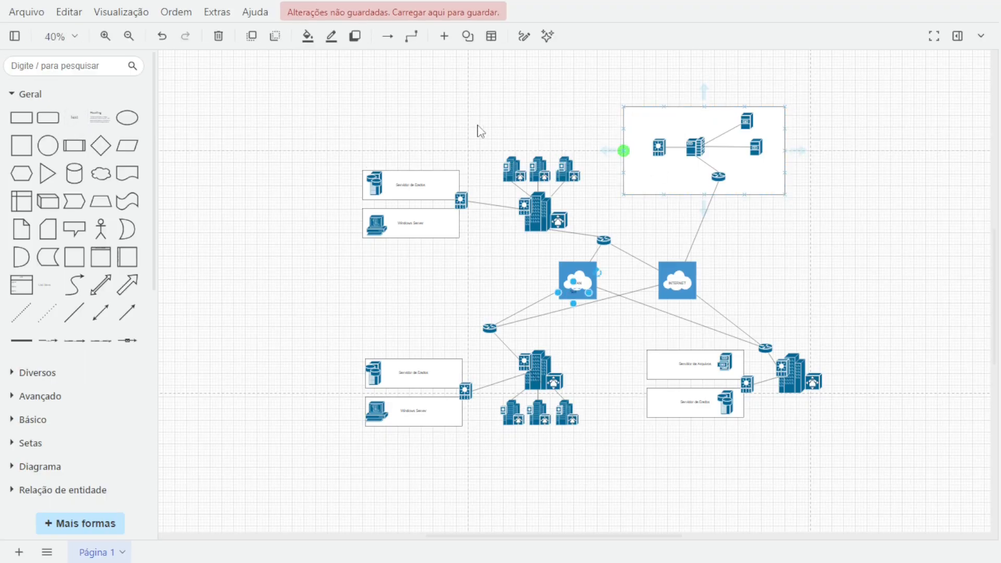
{"action": "mouse_move", "coordinate": [80, 120]}
{"action": "left_click_drag", "start_coordinate": [595, 272], "coordinate": [617, 94]}
Replace the text shape's placeholder with the label "BORDA DE INTERNET".
{"action": "scroll", "coordinate": [640, 121], "scroll_direction": "up", "scroll_amount": 4}
{"action": "scroll", "coordinate": [641, 120], "scroll_direction": "up", "scroll_amount": 6}
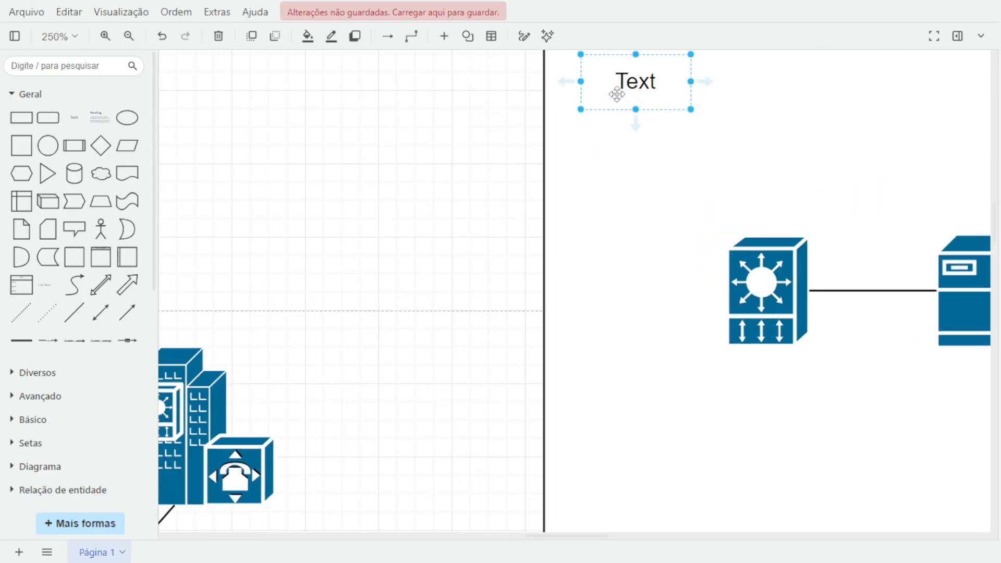
{"action": "double_click", "coordinate": [616, 94]}
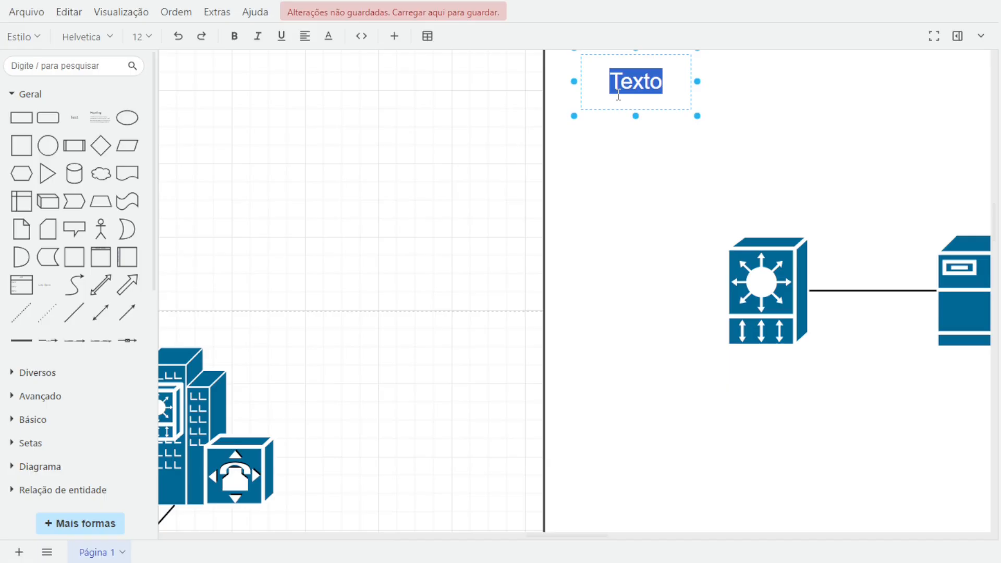
{"action": "key", "text": "BackSpace"}
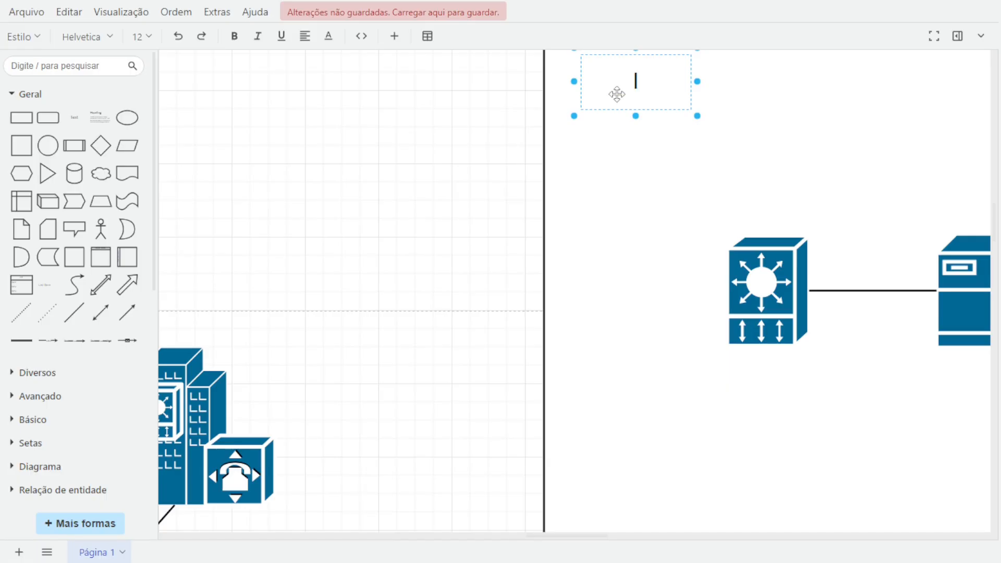
{"action": "type", "text": "INTER"}
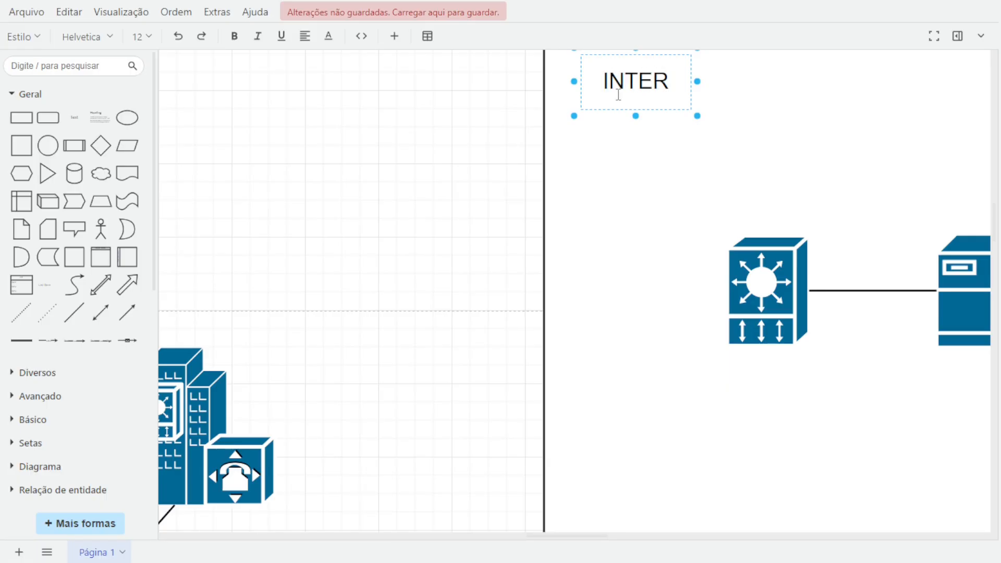
{"action": "type", "text": "NET"}
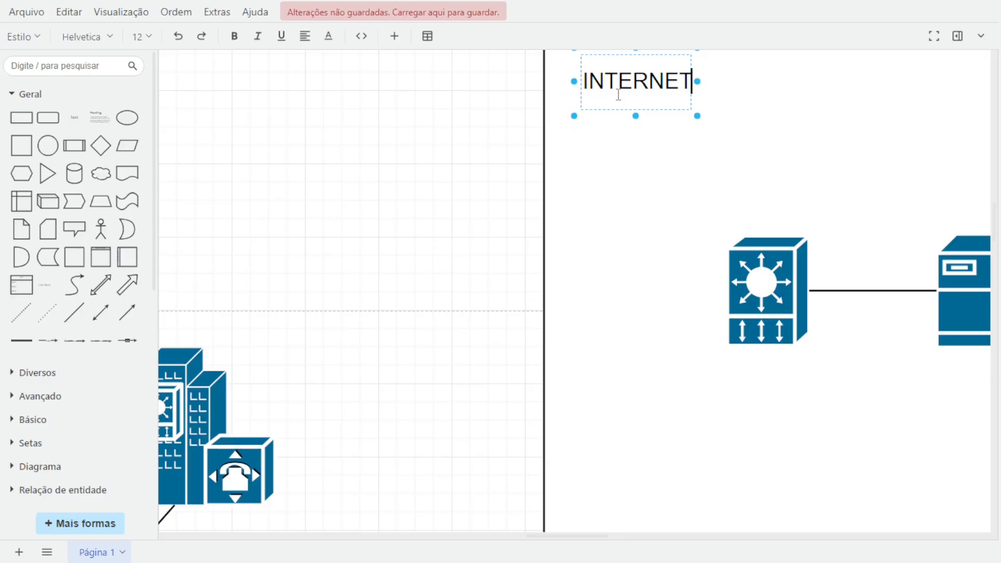
{"action": "type", "text": "BORDA DE"}
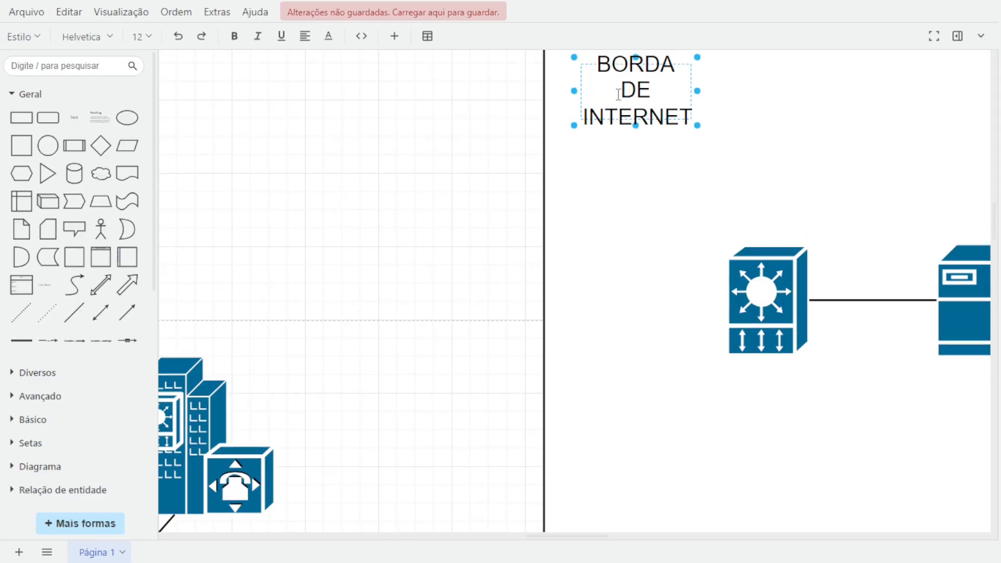
Widen the label's text box to 120 x 30 so it reads on two lines.
{"action": "left_click_drag", "start_coordinate": [697, 90], "coordinate": [815, 97]}
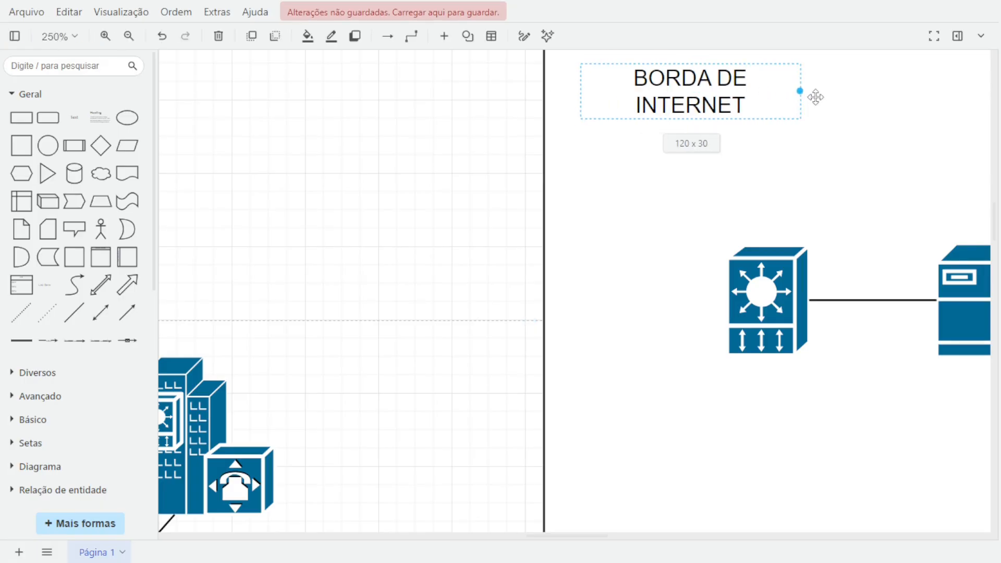
{"action": "left_click", "coordinate": [455, 118]}
{"action": "scroll", "coordinate": [448, 123], "scroll_direction": "down", "scroll_amount": 7}
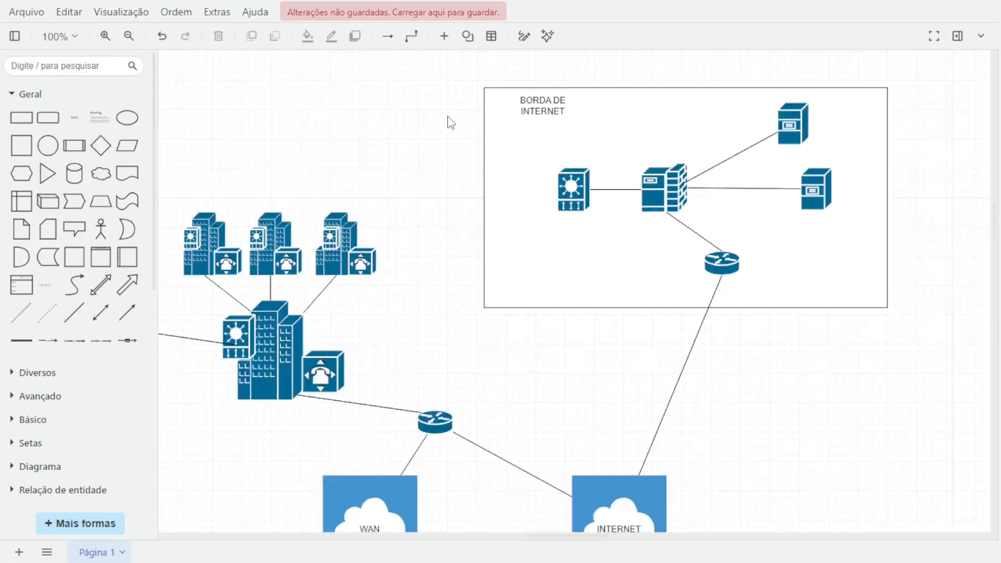
{"action": "scroll", "coordinate": [403, 158], "scroll_direction": "down", "scroll_amount": 3}
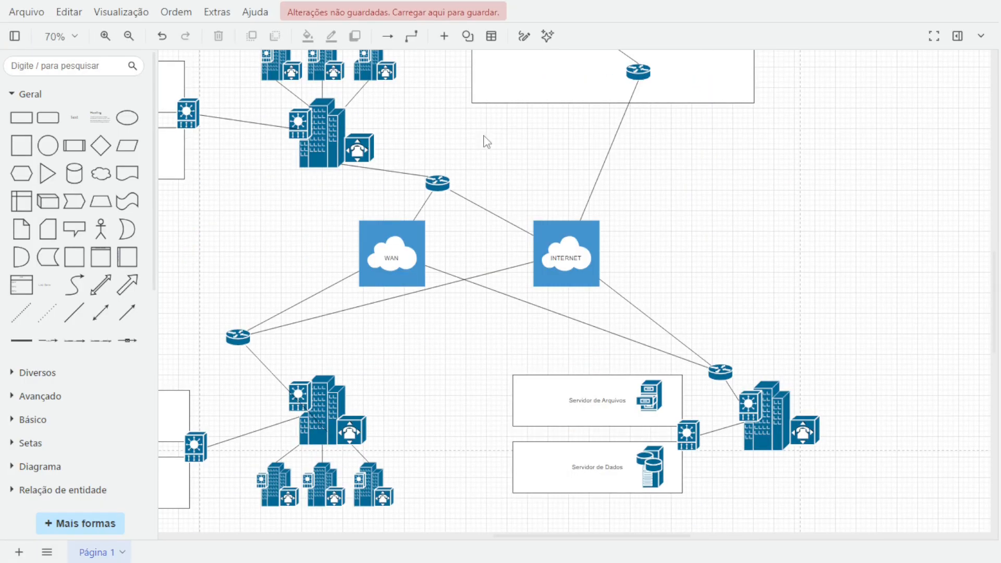
Duplicate the labelled top frame and place the copy over the lower-right server group.
{"action": "left_click", "coordinate": [513, 95]}
{"action": "scroll", "coordinate": [523, 112], "scroll_direction": "up", "scroll_amount": 3}
{"action": "left_click", "coordinate": [511, 102]}
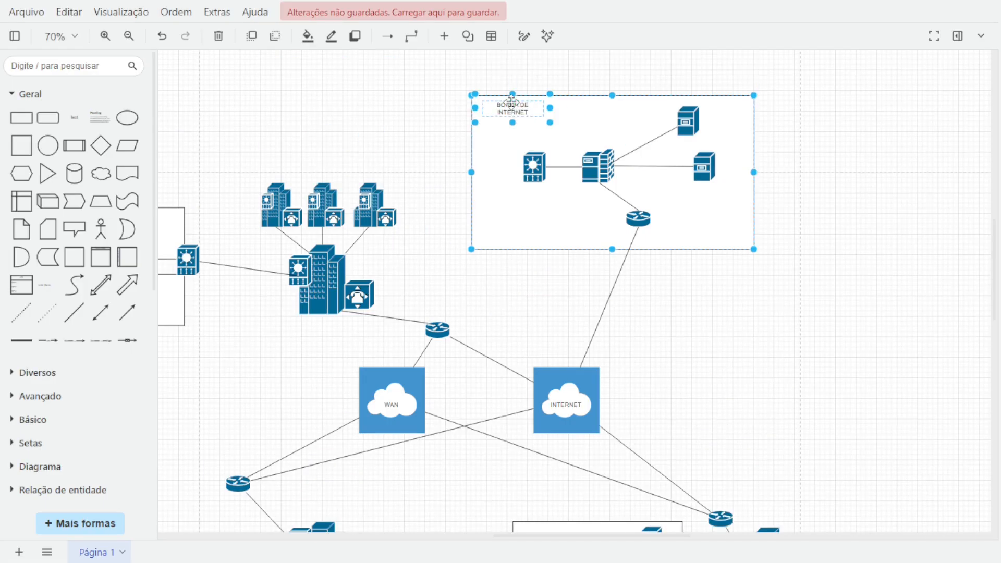
{"action": "left_click_drag", "start_coordinate": [513, 106], "coordinate": [560, 115]}
{"action": "scroll", "coordinate": [650, 161], "scroll_direction": "down", "scroll_amount": 3}
{"action": "scroll", "coordinate": [643, 99], "scroll_direction": "up", "scroll_amount": 1}
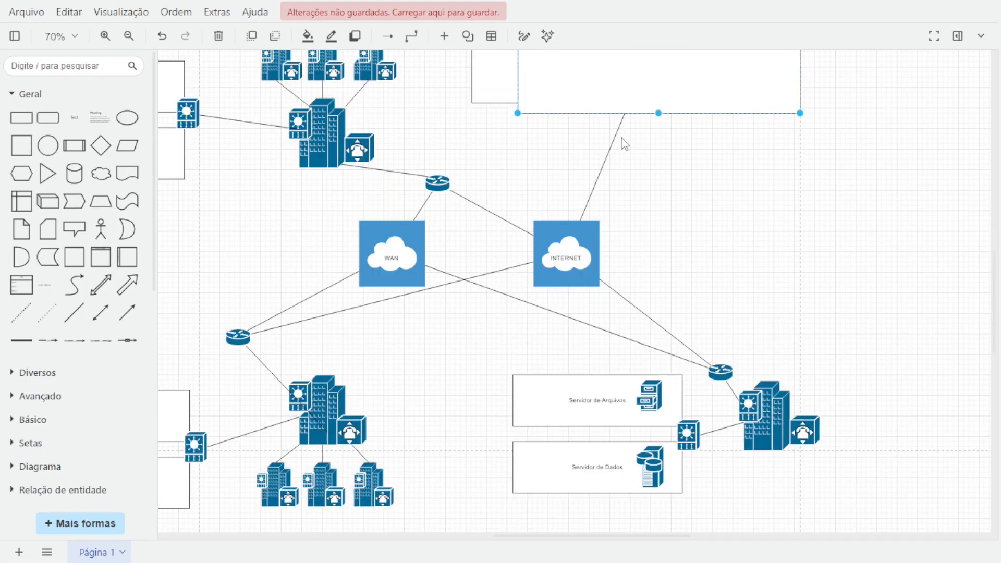
{"action": "left_click_drag", "start_coordinate": [609, 95], "coordinate": [660, 487]}
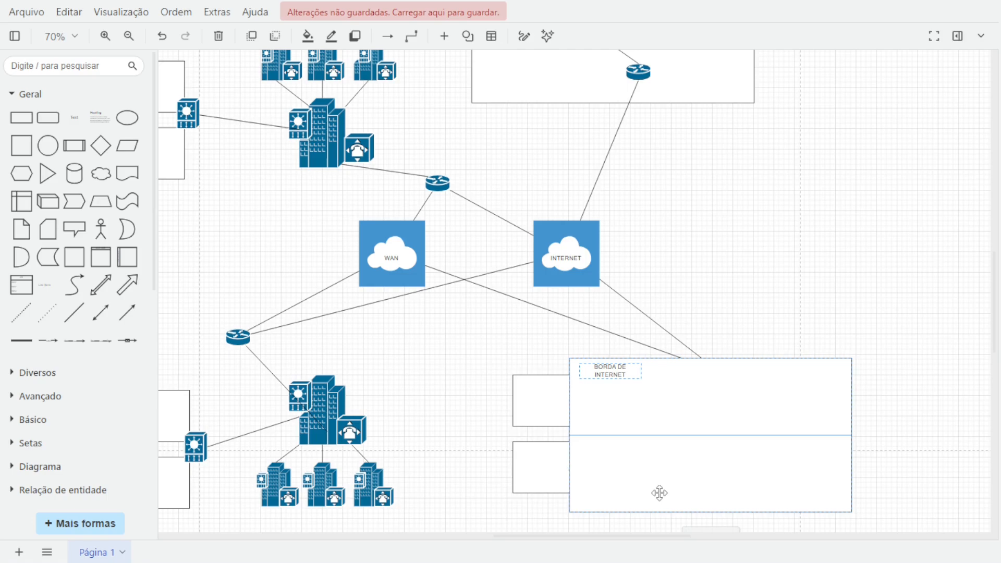
Extend the copied frame's left edge around the server rectangles and send it behind the icons.
{"action": "left_click_drag", "start_coordinate": [576, 426], "coordinate": [503, 418]}
{"action": "right_click", "coordinate": [588, 417]}
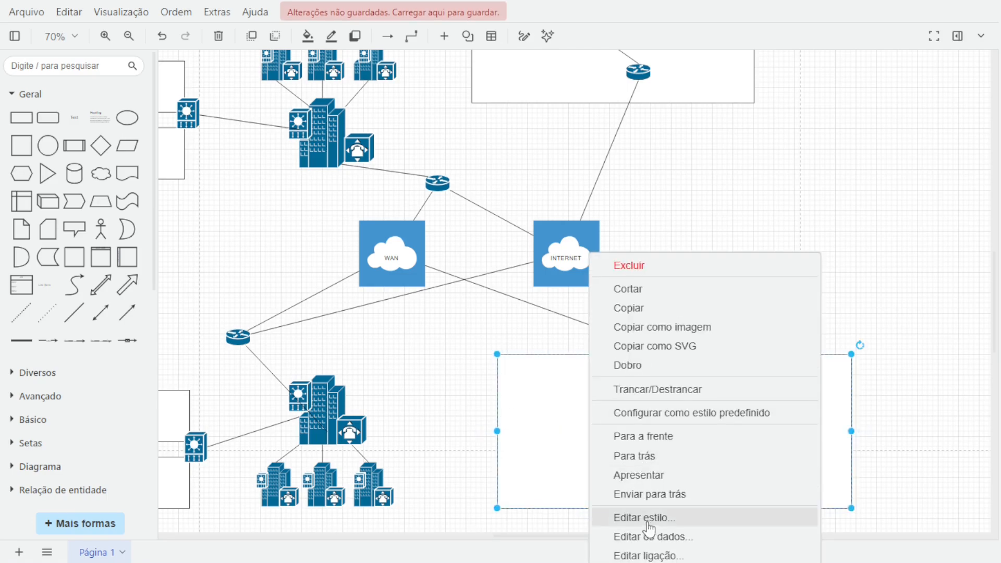
{"action": "left_click", "coordinate": [632, 456]}
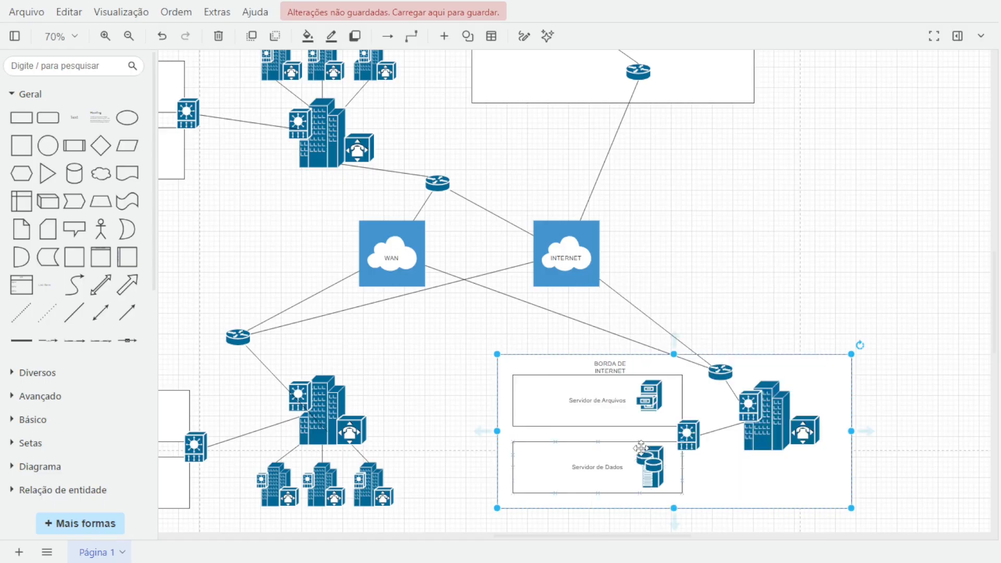
Move the copied frame's label to its upper-left corner and rename it "CAMPUS PEQUENO".
{"action": "left_click", "coordinate": [615, 369]}
{"action": "left_click_drag", "start_coordinate": [615, 369], "coordinate": [531, 369]}
{"action": "double_click", "coordinate": [532, 369]}
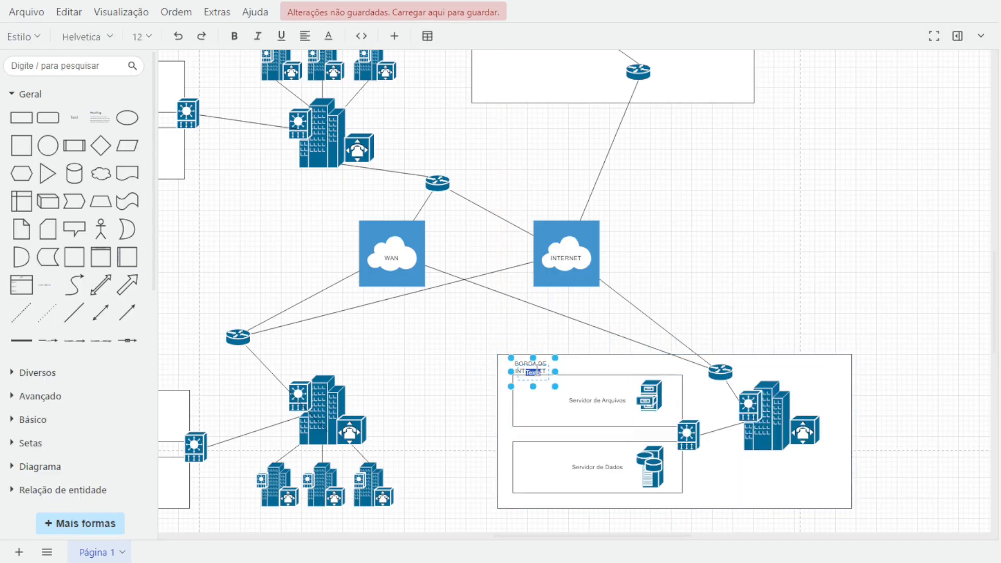
{"action": "double_click", "coordinate": [533, 369]}
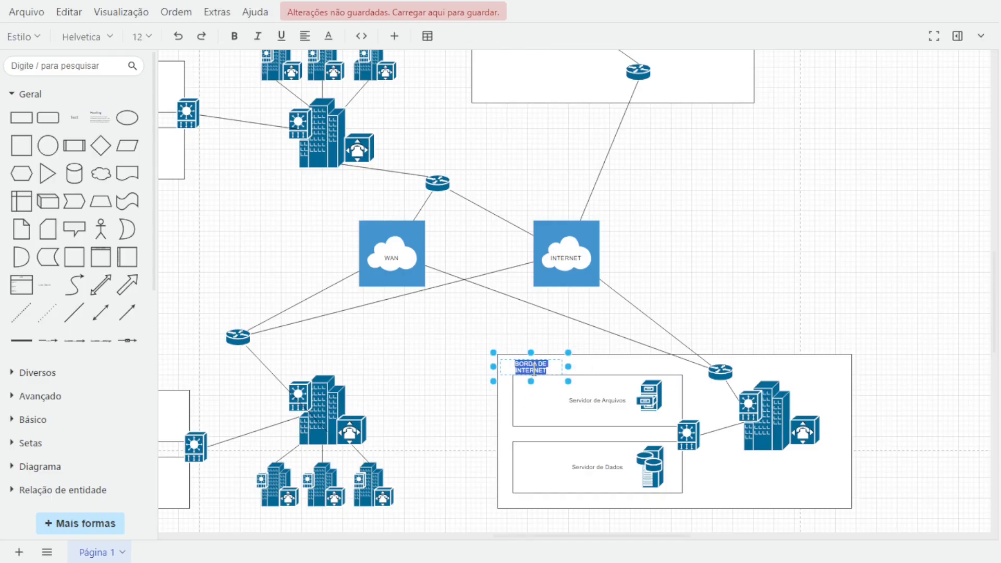
{"action": "type", "text": "c"}
{"action": "type", "text": "MPUS PEQUENO"}
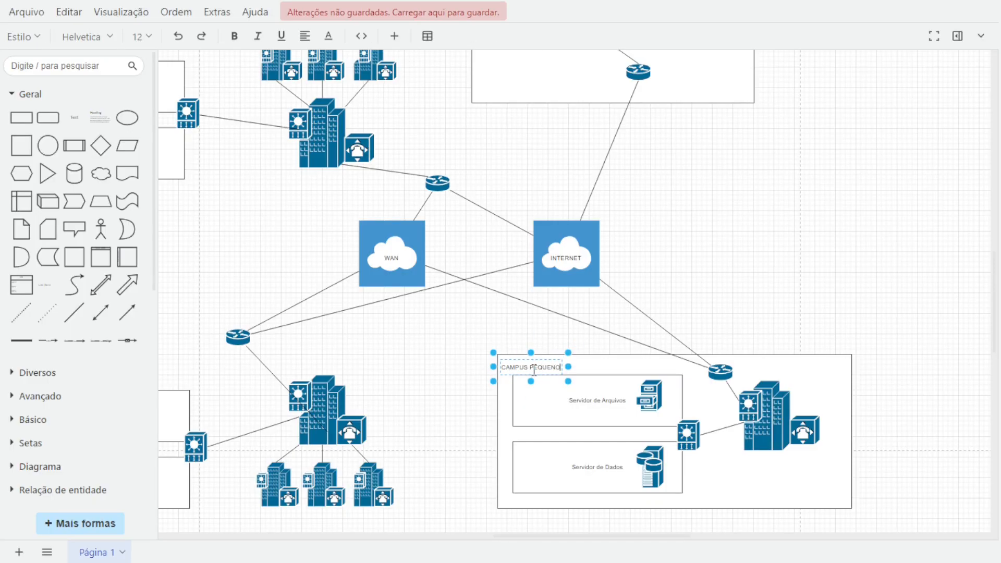
{"action": "left_click", "coordinate": [389, 342]}
{"action": "scroll", "coordinate": [388, 344], "scroll_direction": "down", "scroll_amount": 4}
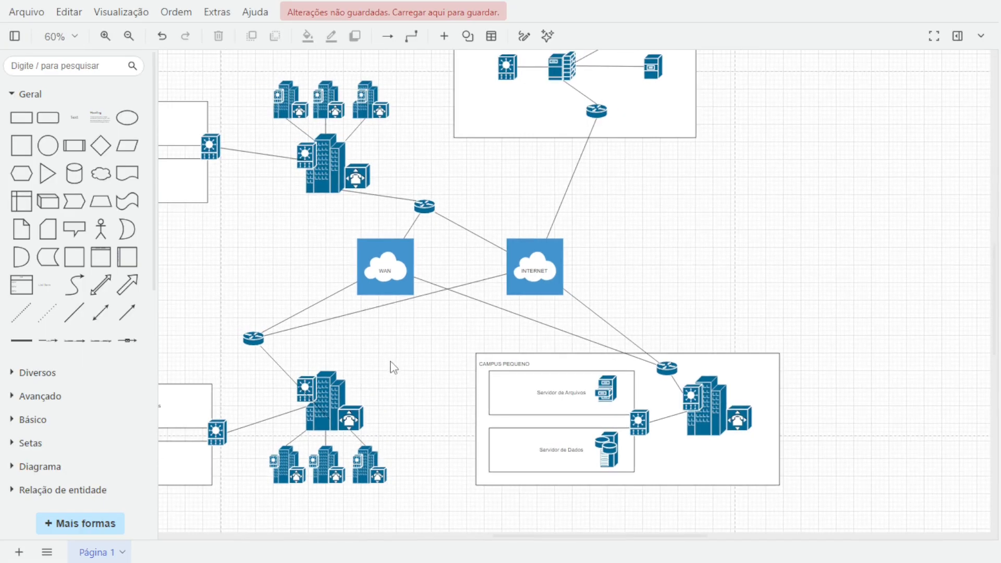
Duplicate the CAMPUS PEQUENO frame onto the lower-left campus group.
{"action": "left_click_drag", "start_coordinate": [400, 383], "coordinate": [581, 396]}
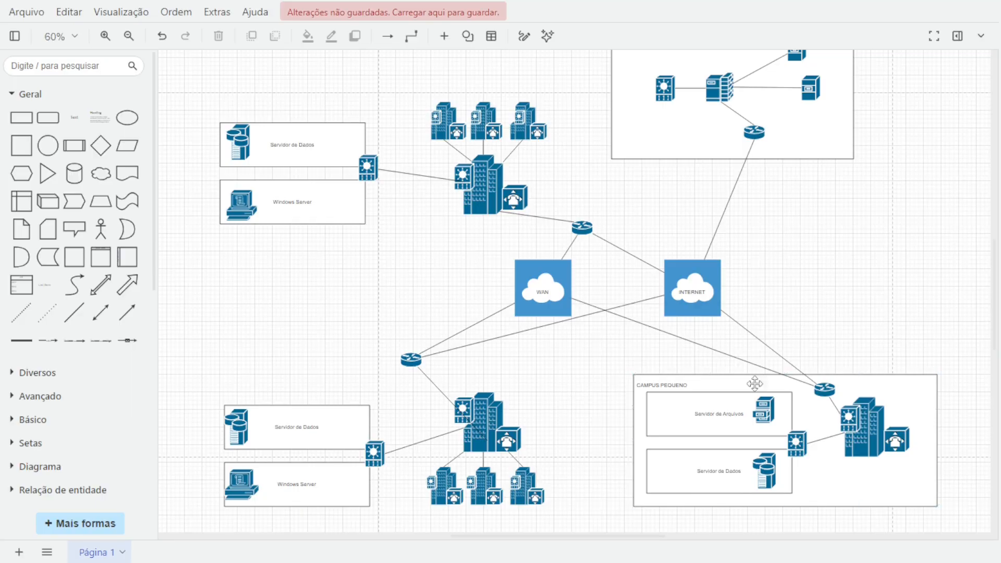
{"action": "left_click", "coordinate": [634, 445]}
{"action": "left_click", "coordinate": [647, 386]}
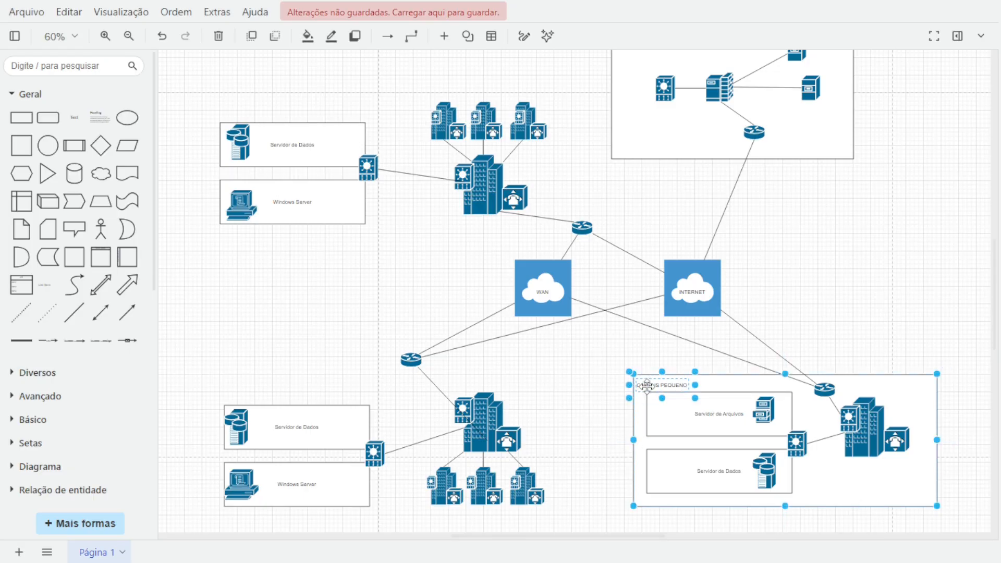
{"action": "left_click_drag", "start_coordinate": [647, 386], "coordinate": [376, 397]}
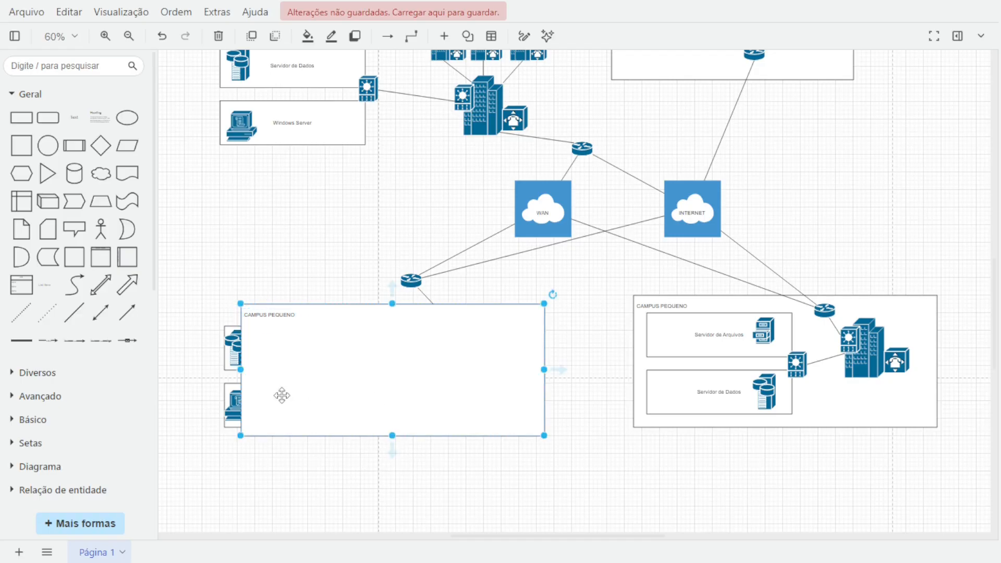
Extend the lower-left frame's left edge around the server rectangles and send it behind the icons.
{"action": "left_click_drag", "start_coordinate": [241, 369], "coordinate": [216, 369]}
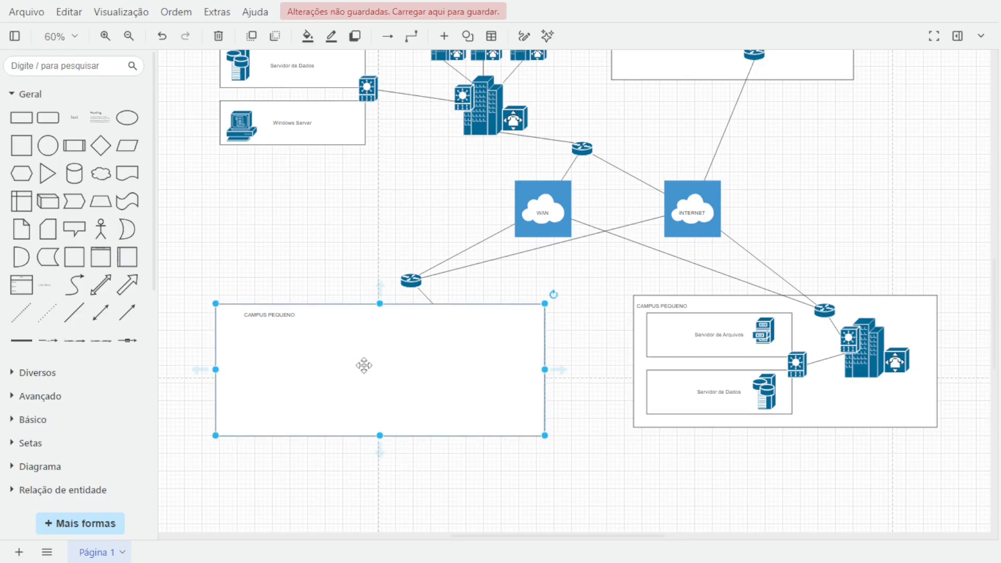
{"action": "right_click", "coordinate": [364, 365]}
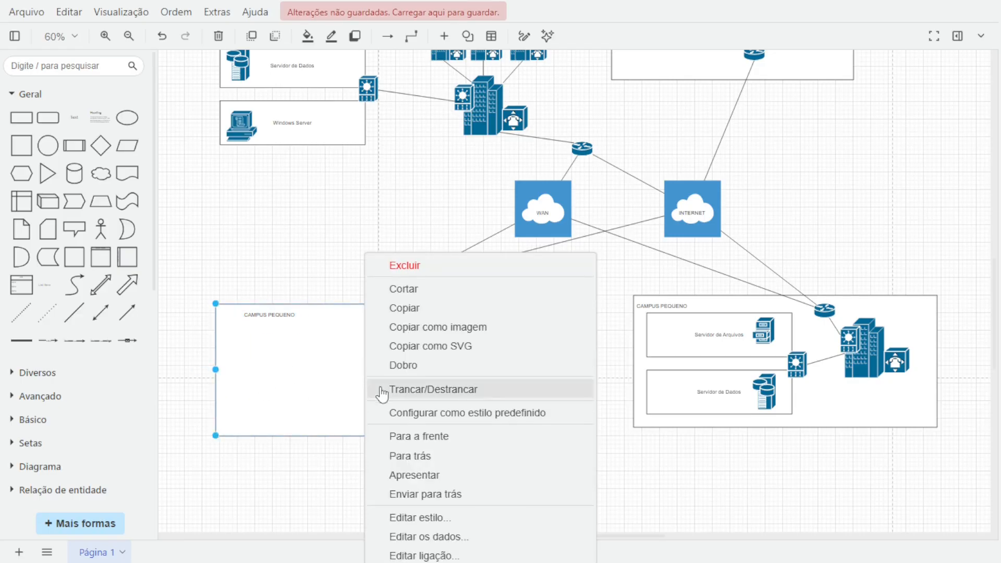
{"action": "left_click", "coordinate": [401, 455]}
Move the lower-left frame's label into its corner and rename it "CAMPUS MÉDIO".
{"action": "left_click", "coordinate": [268, 318]}
{"action": "left_click_drag", "start_coordinate": [267, 318], "coordinate": [245, 326]}
{"action": "double_click", "coordinate": [256, 315]}
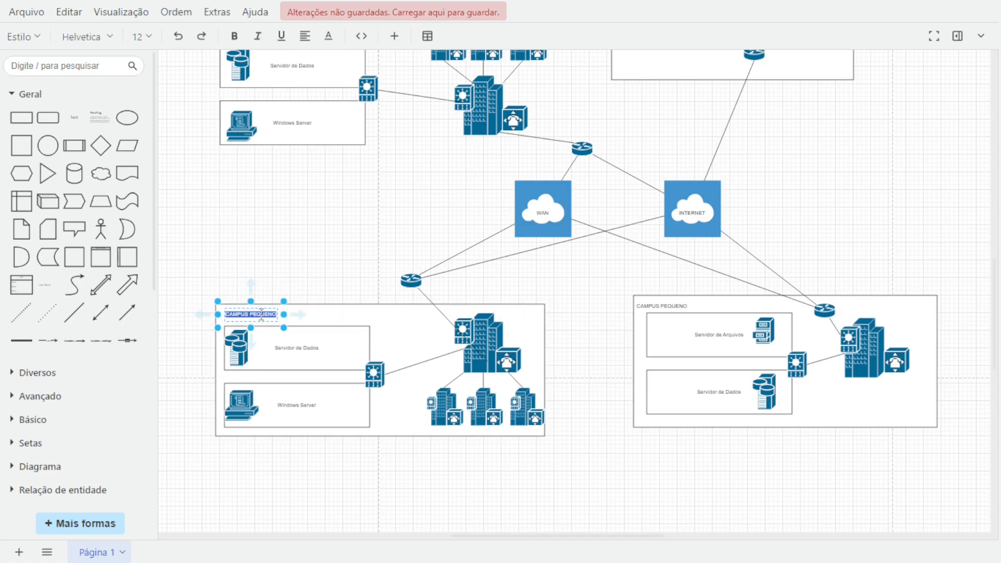
{"action": "double_click", "coordinate": [262, 315]}
{"action": "type", "text": "médio"}
{"action": "key", "text": "BackSpace"}
{"action": "key", "text": "BackSpace"}
{"action": "key", "text": "BackSpace"}
{"action": "key", "text": "BackSpace"}
{"action": "key", "text": "BackSpace"}
{"action": "type", "text": "MÉDIO"}
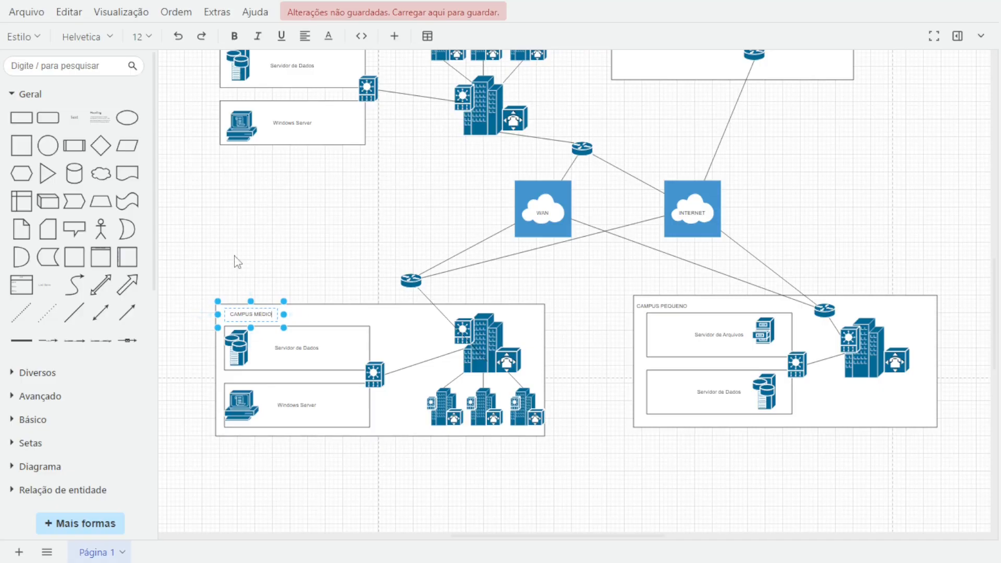
Paste a copy of the CAMPUS MÉDIO frame and move it over the upper-left campus group.
{"action": "left_click", "coordinate": [337, 337]}
{"action": "left_click", "coordinate": [321, 318]}
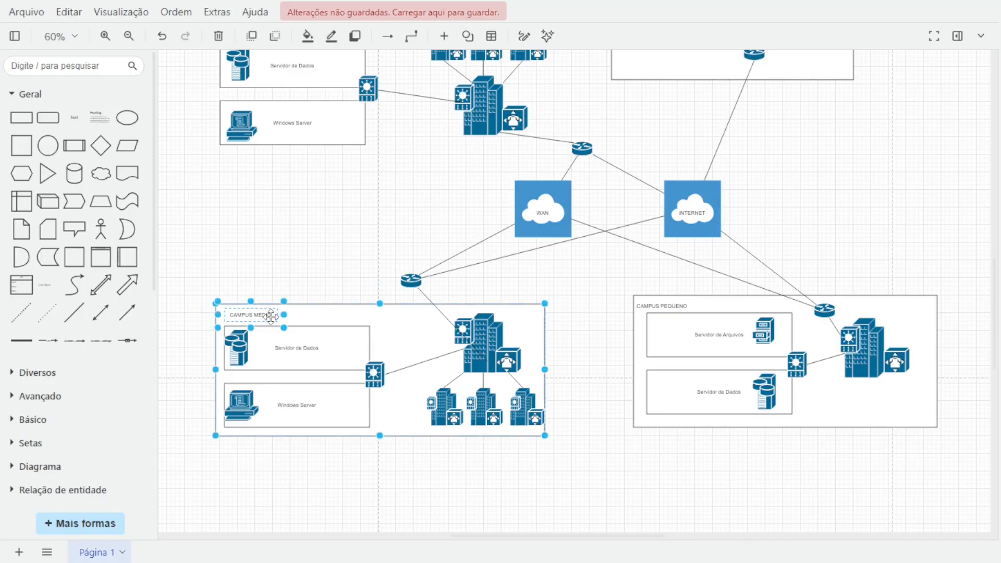
{"action": "key", "text": "ctrl+v"}
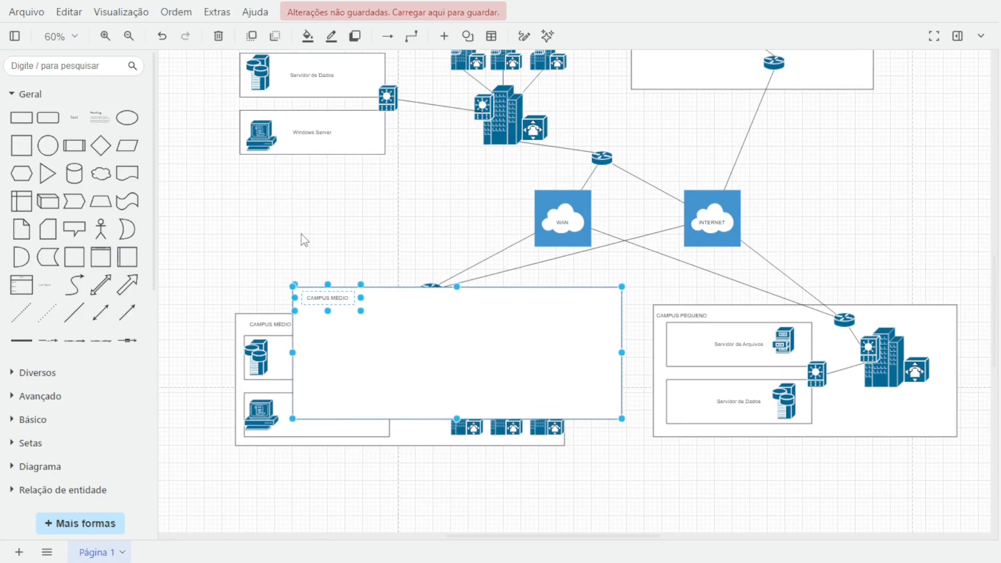
{"action": "left_click_drag", "start_coordinate": [302, 239], "coordinate": [411, 283]}
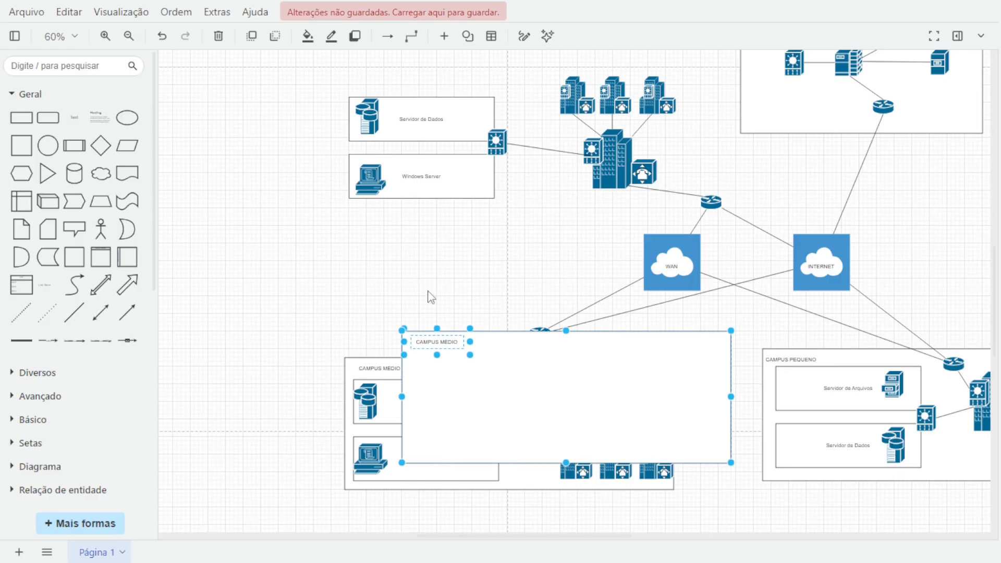
{"action": "left_click_drag", "start_coordinate": [496, 369], "coordinate": [447, 196]}
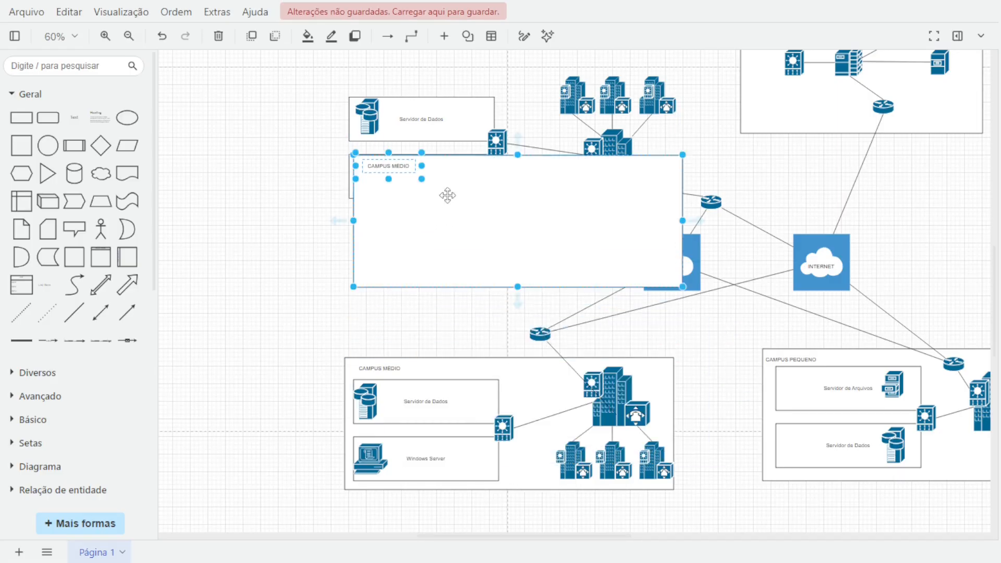
{"action": "scroll", "coordinate": [447, 196], "scroll_direction": "up", "scroll_amount": 3}
{"action": "left_click_drag", "start_coordinate": [476, 270], "coordinate": [447, 209]}
Send the new frame to the back and enlarge it to enclose the upper-left campus group and the BORDA DE INTERNET frame.
{"action": "right_click", "coordinate": [418, 225]}
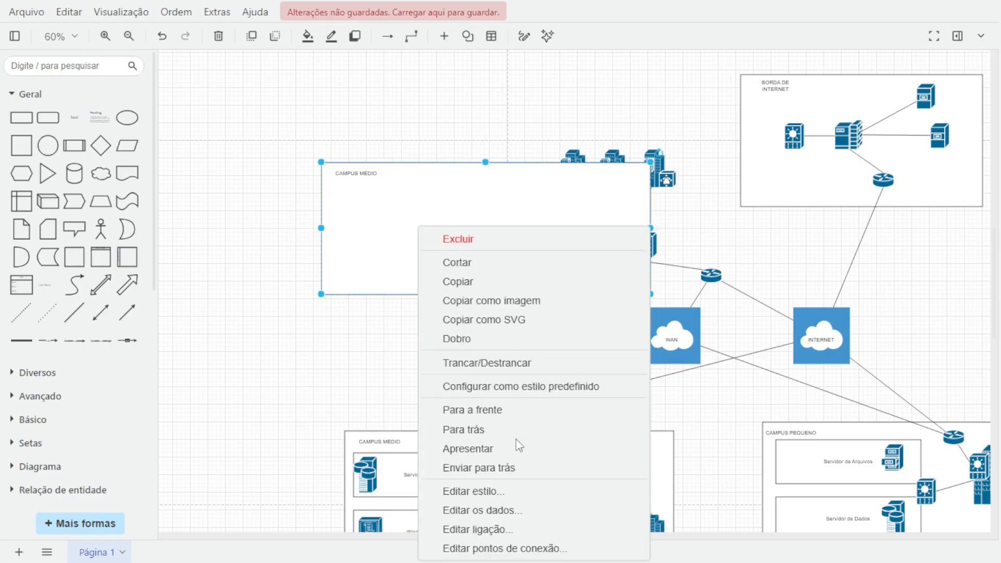
{"action": "left_click", "coordinate": [514, 428]}
{"action": "scroll", "coordinate": [630, 380], "scroll_direction": "up", "scroll_amount": 6}
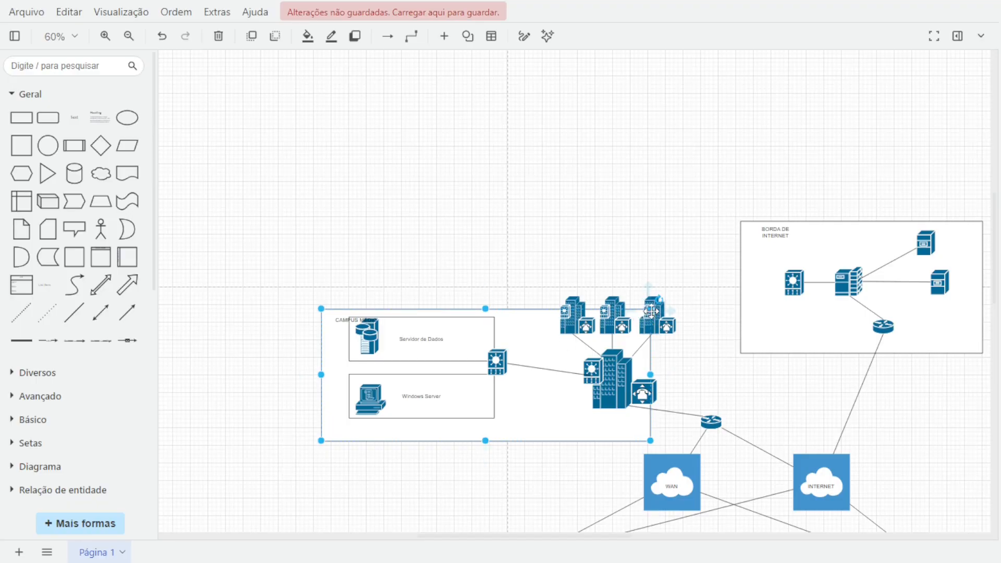
{"action": "left_click_drag", "start_coordinate": [650, 375], "coordinate": [985, 378]}
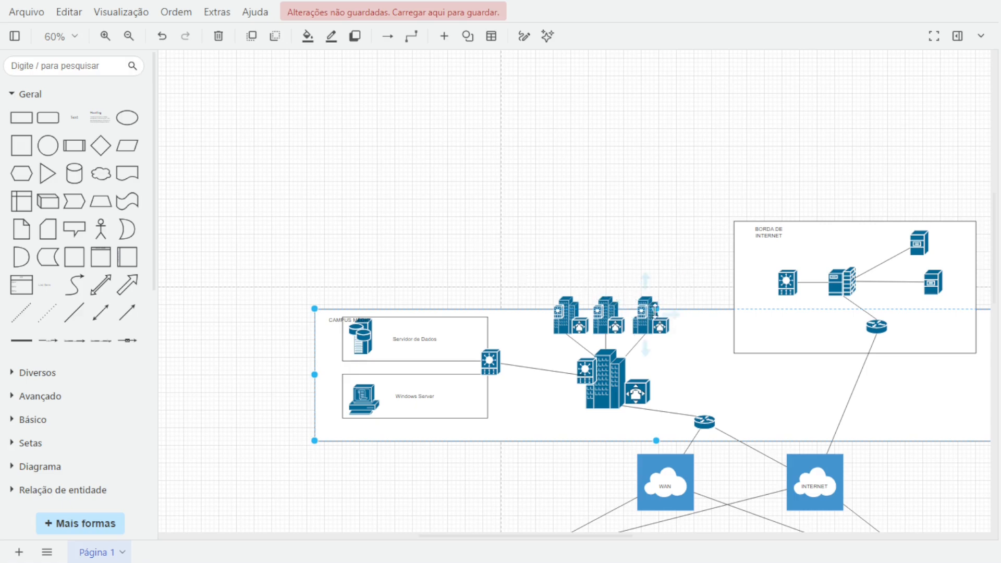
{"action": "left_click_drag", "start_coordinate": [653, 310], "coordinate": [686, 183]}
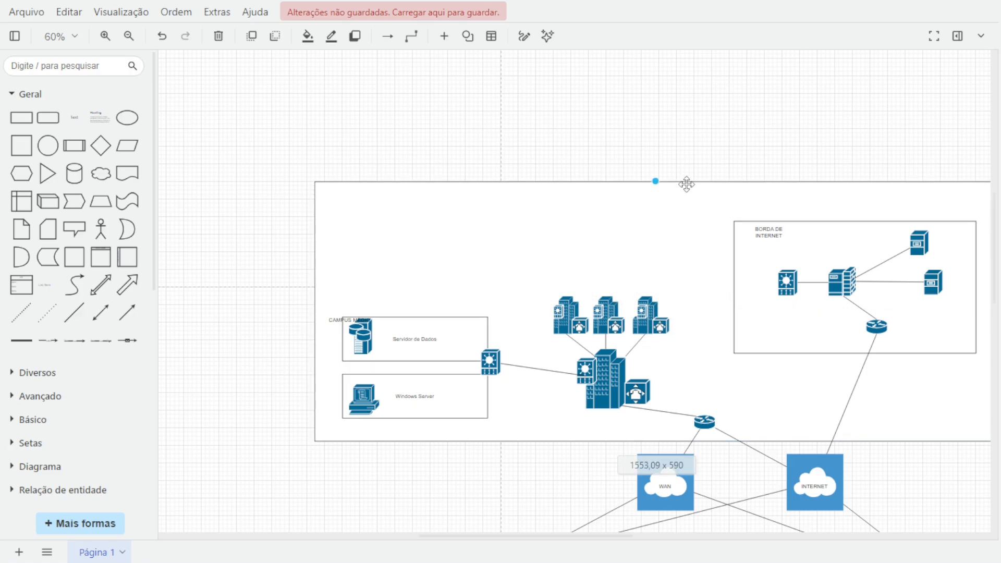
Move the enlarged frame's label to its upper corner and rename it "Campus Grande".
{"action": "left_click", "coordinate": [329, 320]}
{"action": "left_click_drag", "start_coordinate": [329, 319], "coordinate": [339, 206]}
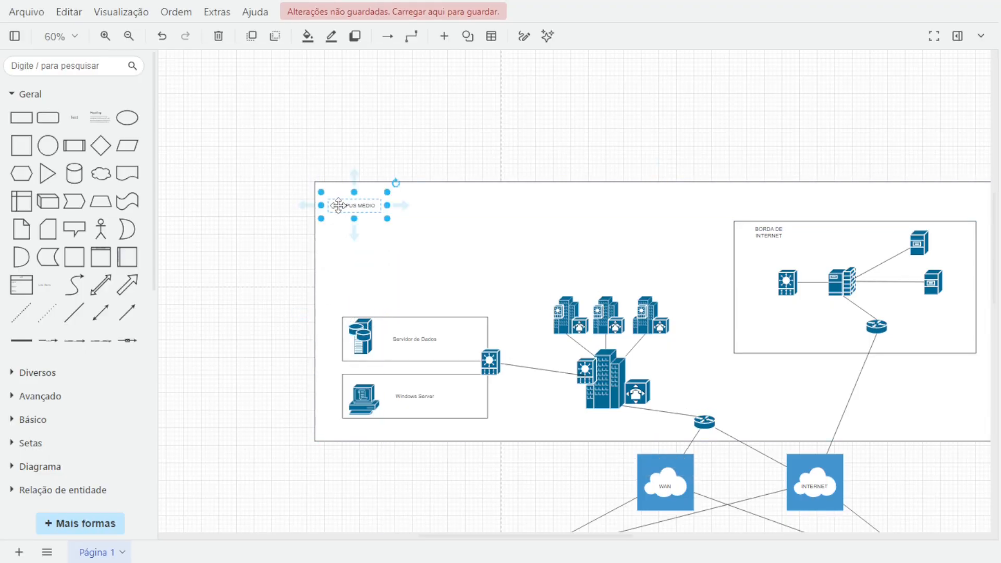
{"action": "double_click", "coordinate": [338, 206]}
{"action": "type", "text": "ca"}
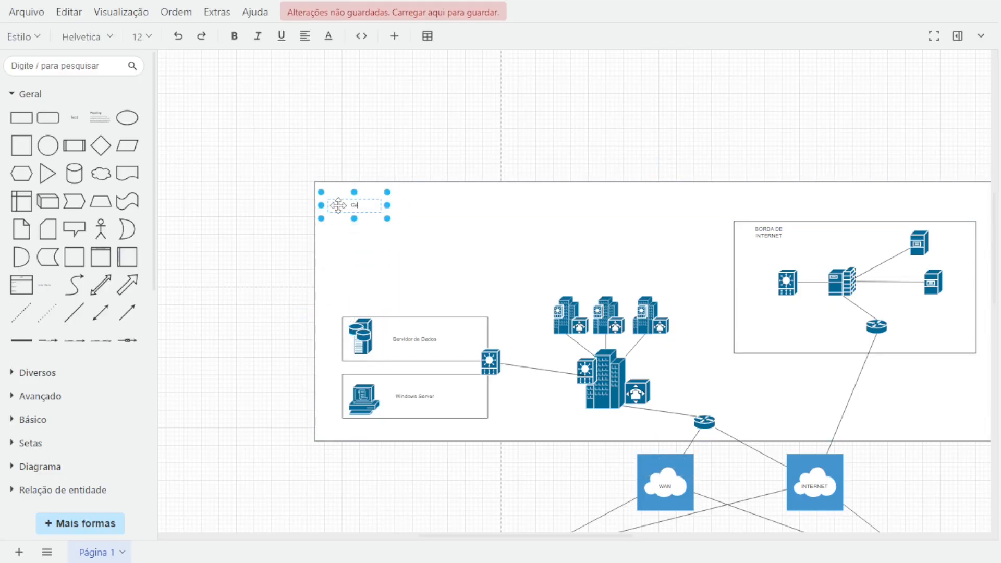
{"action": "type", "text": "mpus Grande"}
{"action": "left_click", "coordinate": [259, 299]}
{"action": "scroll", "coordinate": [273, 308], "scroll_direction": "down", "scroll_amount": 3}
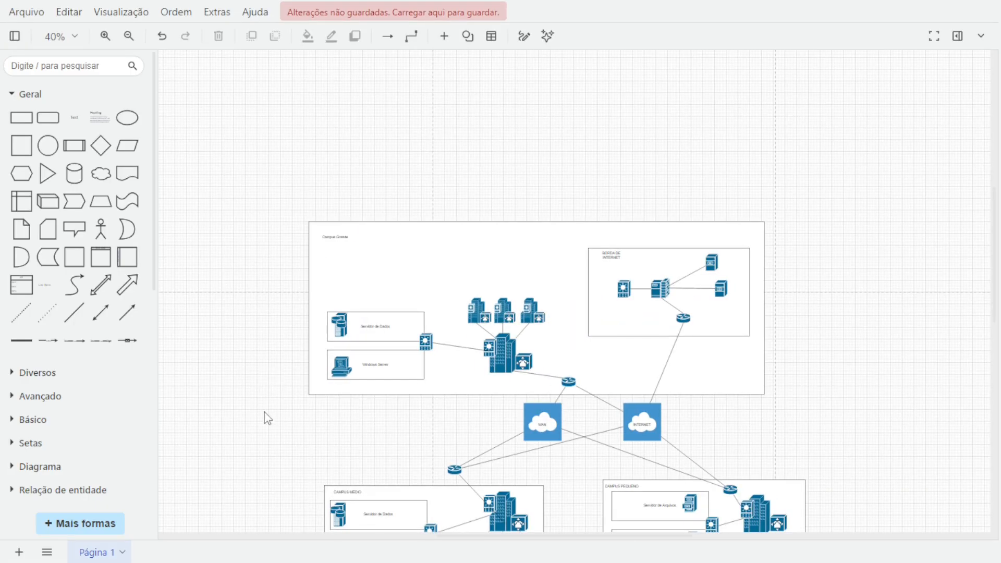
{"action": "left_click_drag", "start_coordinate": [254, 436], "coordinate": [359, 304]}
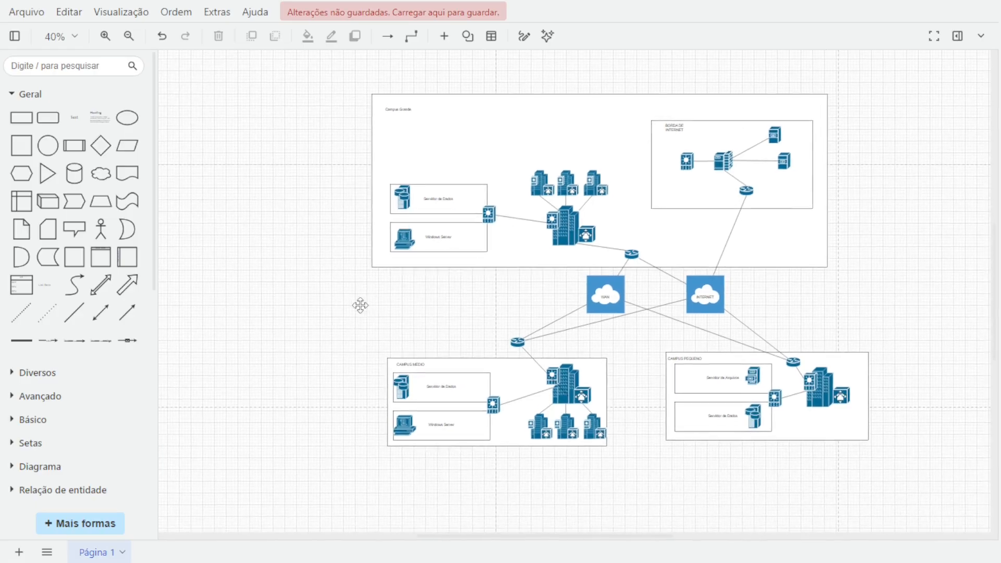
{"action": "scroll", "coordinate": [366, 341], "scroll_direction": "up", "scroll_amount": 3}
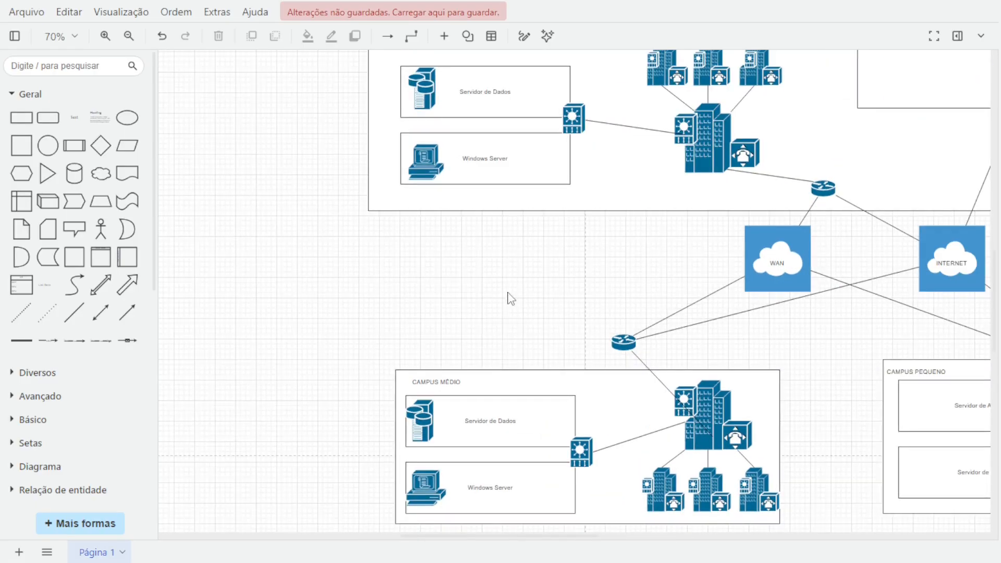
{"action": "left_click_drag", "start_coordinate": [486, 307], "coordinate": [326, 364]}
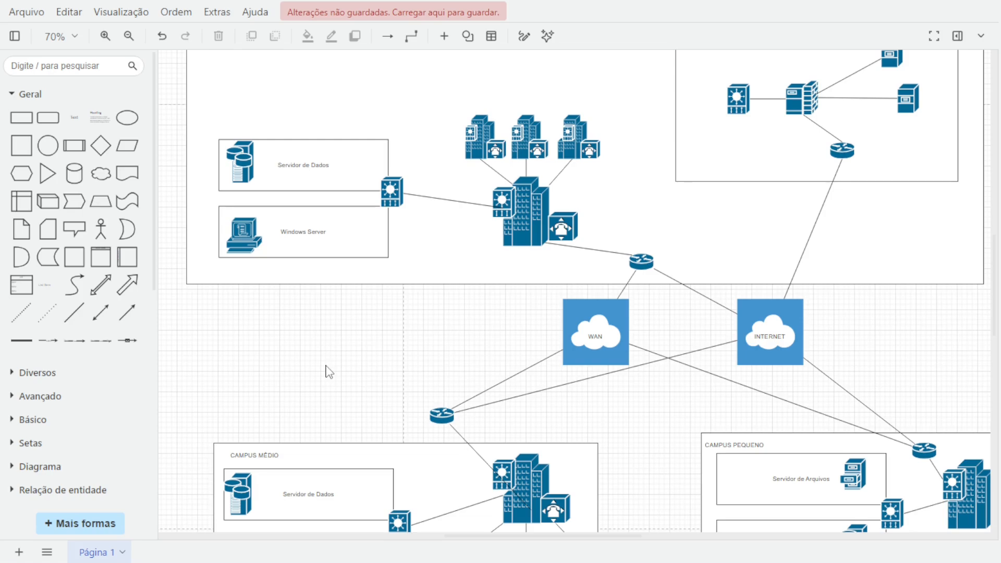
{"action": "scroll", "coordinate": [330, 370], "scroll_direction": "down", "scroll_amount": 3}
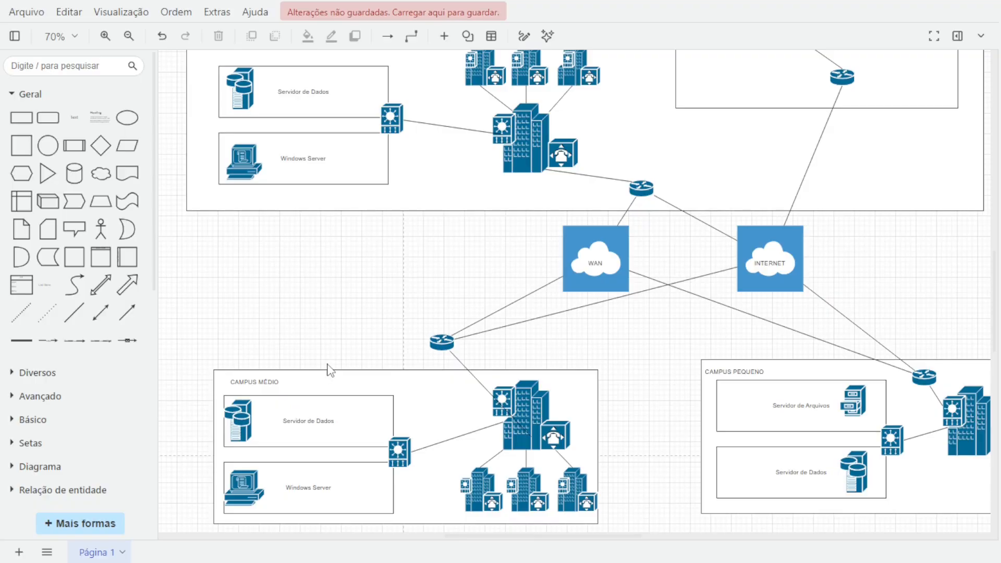
{"action": "scroll", "coordinate": [330, 370], "scroll_direction": "up", "scroll_amount": 5}
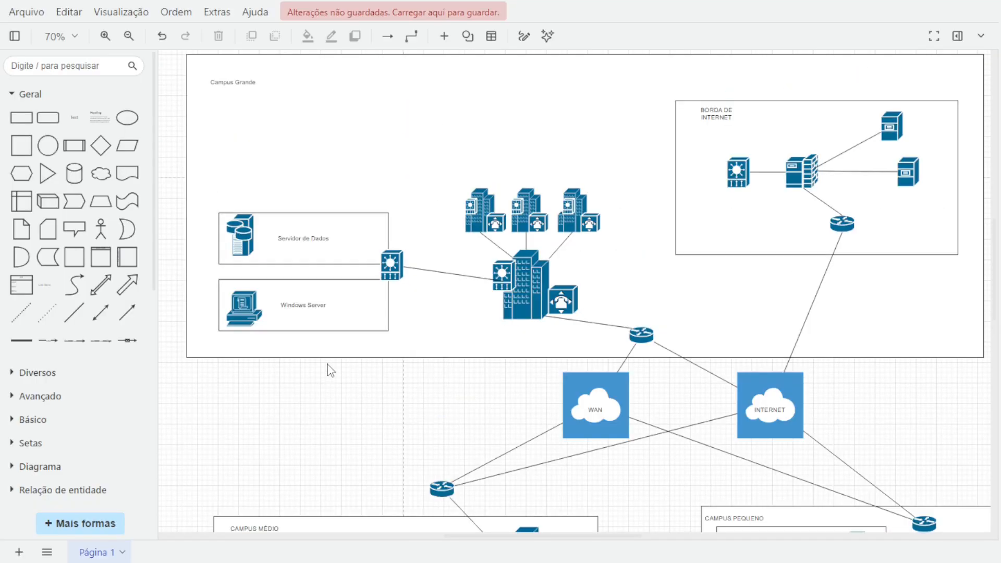